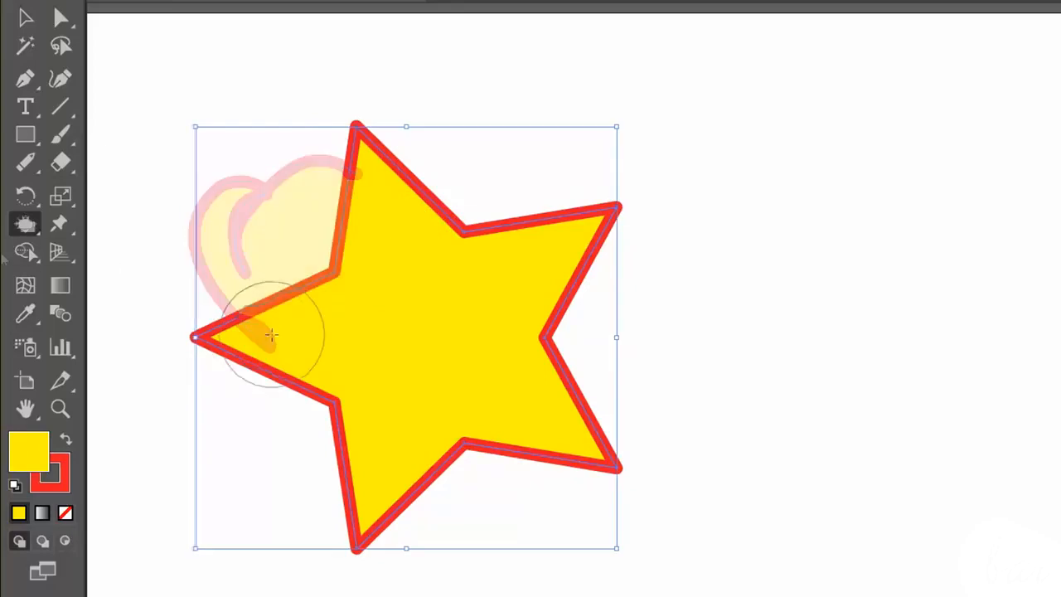
mouse_move(348, 207)
left_mouse_down()
mouse_move(340, 142)
mouse_move(373, 137)
left_mouse_up()
mouse_move(481, 249)
left_mouse_down()
mouse_move(569, 190)
mouse_move(552, 244)
mouse_move(556, 336)
mouse_move(586, 415)
mouse_move(468, 473)
left_mouse_up()
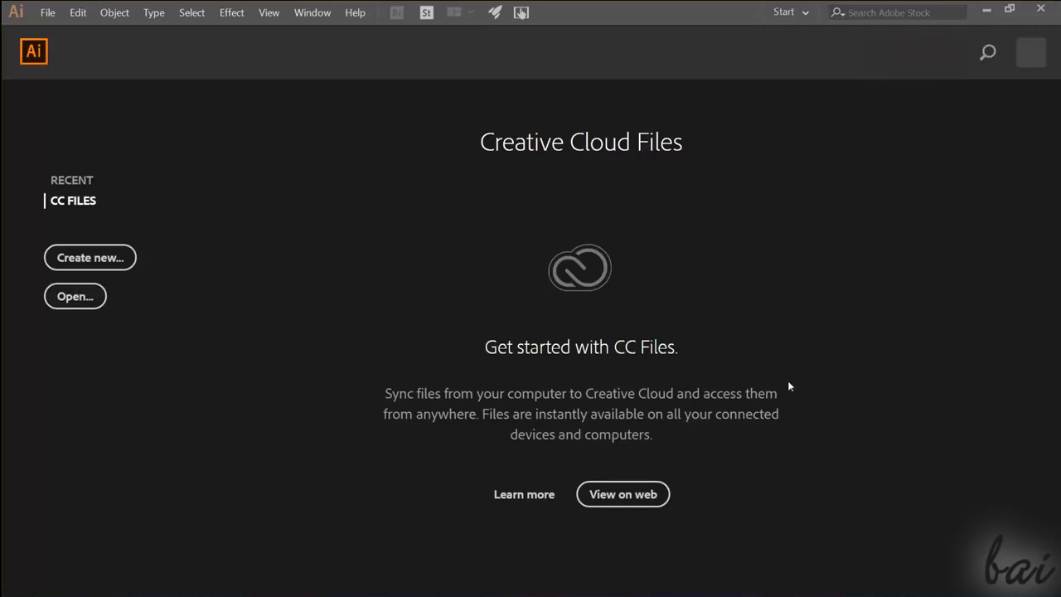
- Check the recent and Creative Cloud file lists and open Untitled.ai from the Desktop
left_click(86, 182)
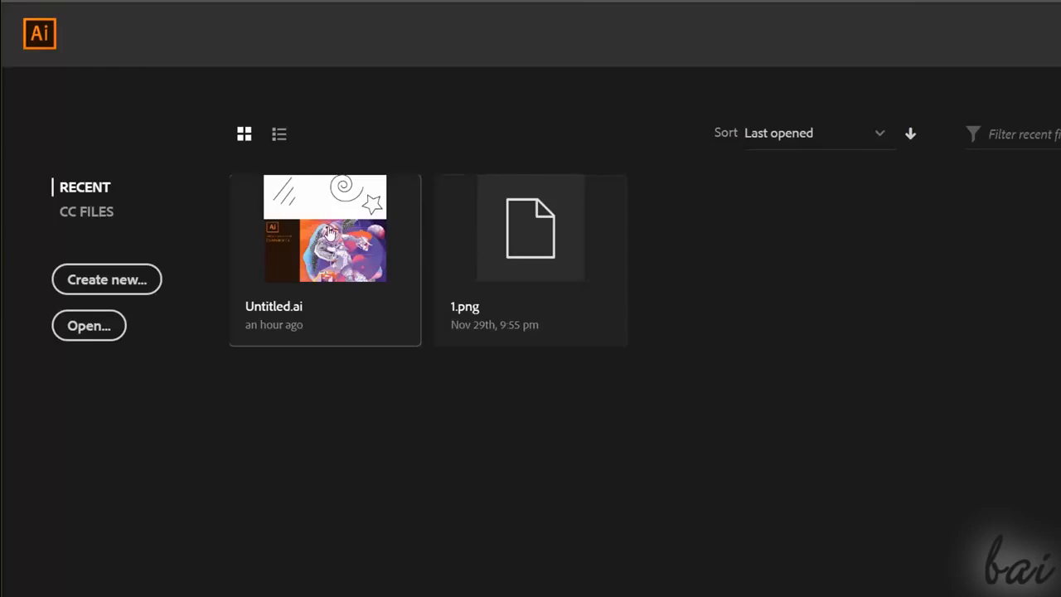
left_click(95, 214)
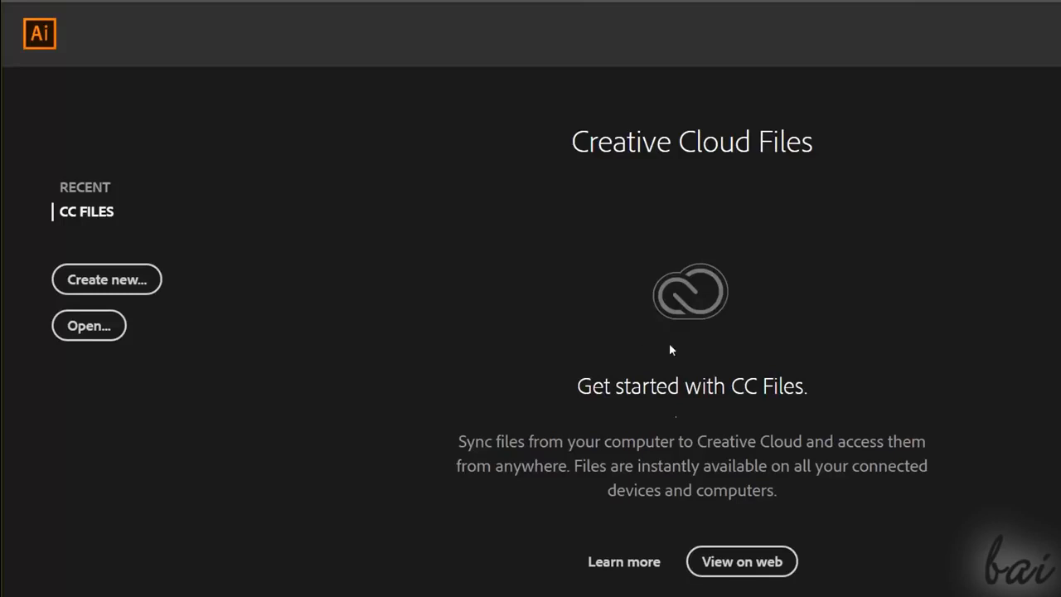
left_click(93, 329)
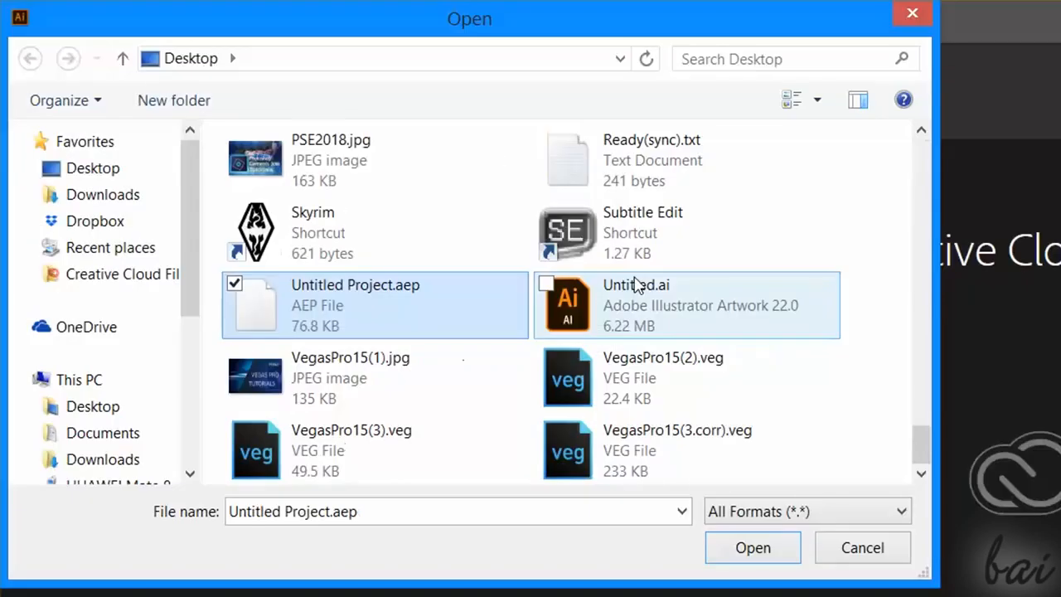
left_click(622, 300)
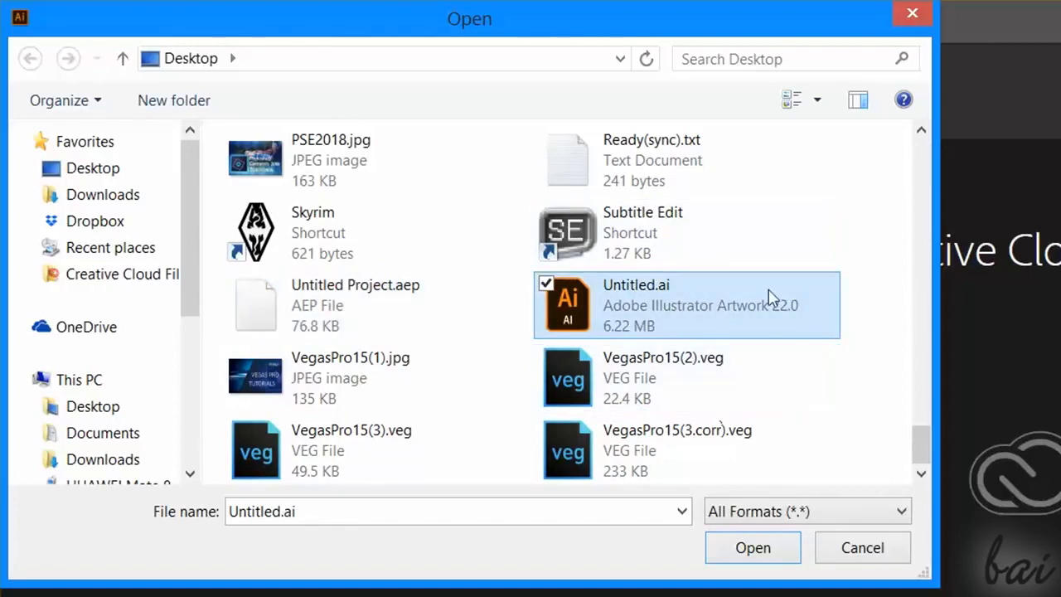
left_click(775, 547)
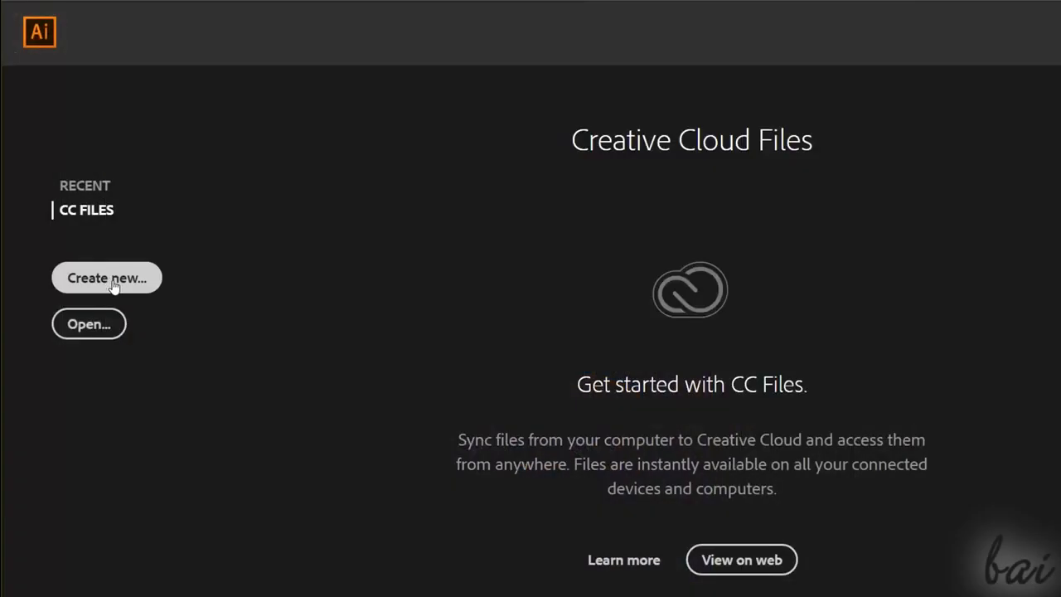
- Start a new document and browse the Mobile, Web, Print, Film & Video and Art & Illustration presets
left_click(108, 279)
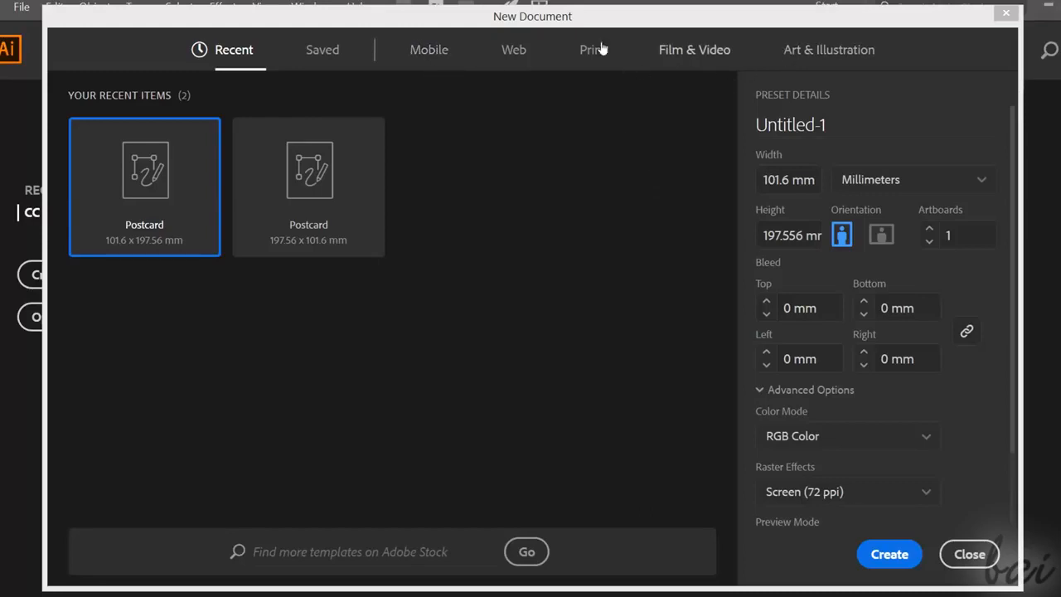
left_click(444, 50)
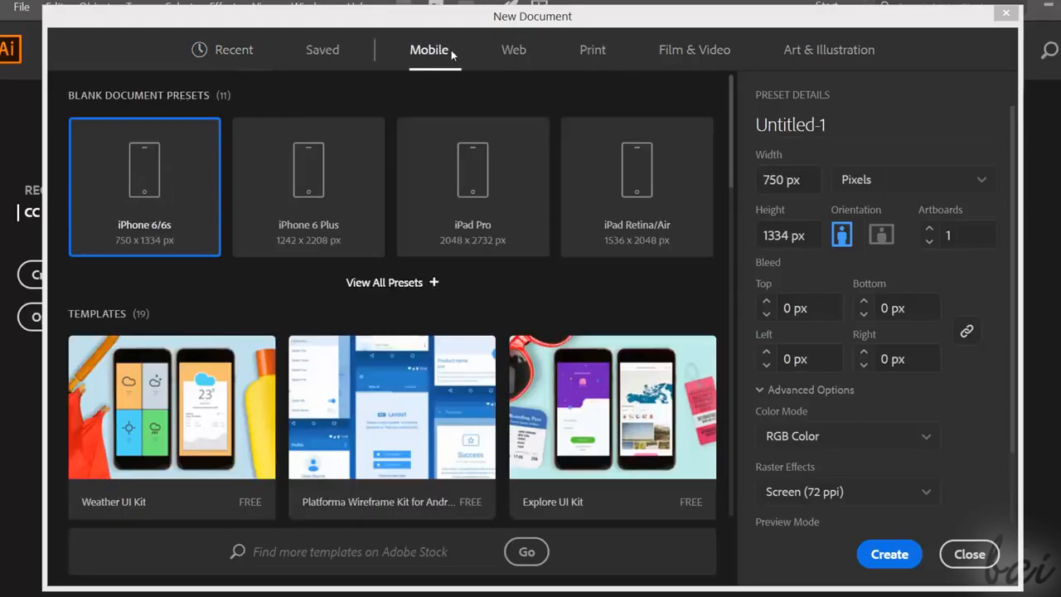
left_click(519, 52)
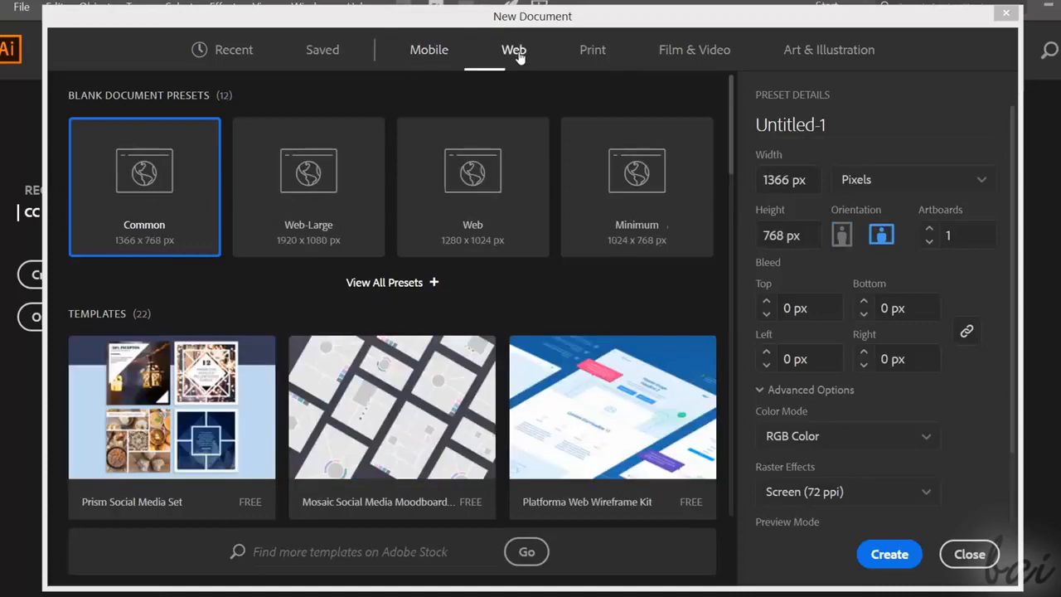
left_click(590, 50)
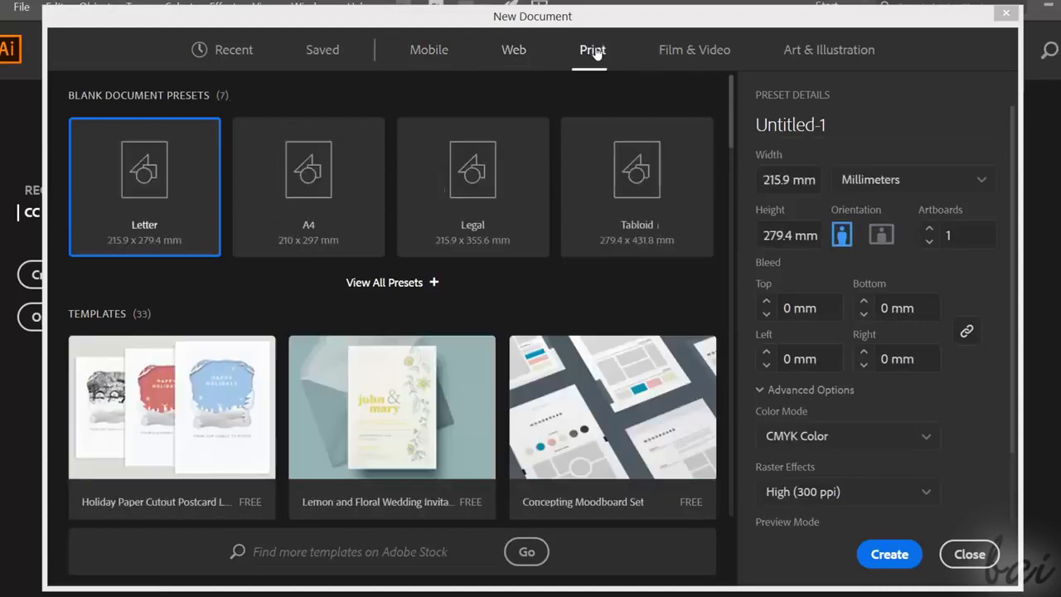
left_click(690, 51)
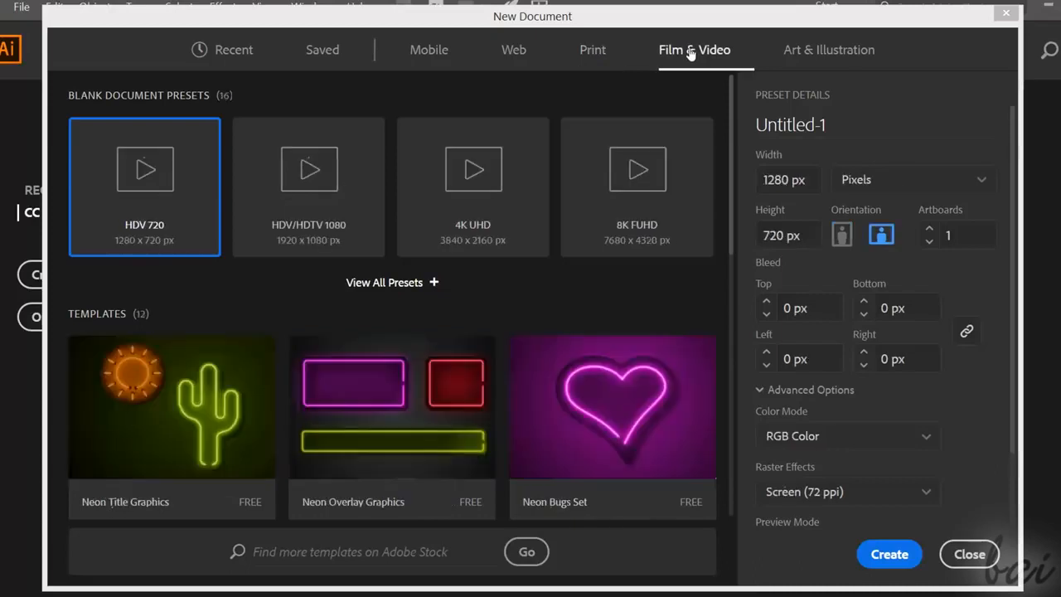
left_click(805, 55)
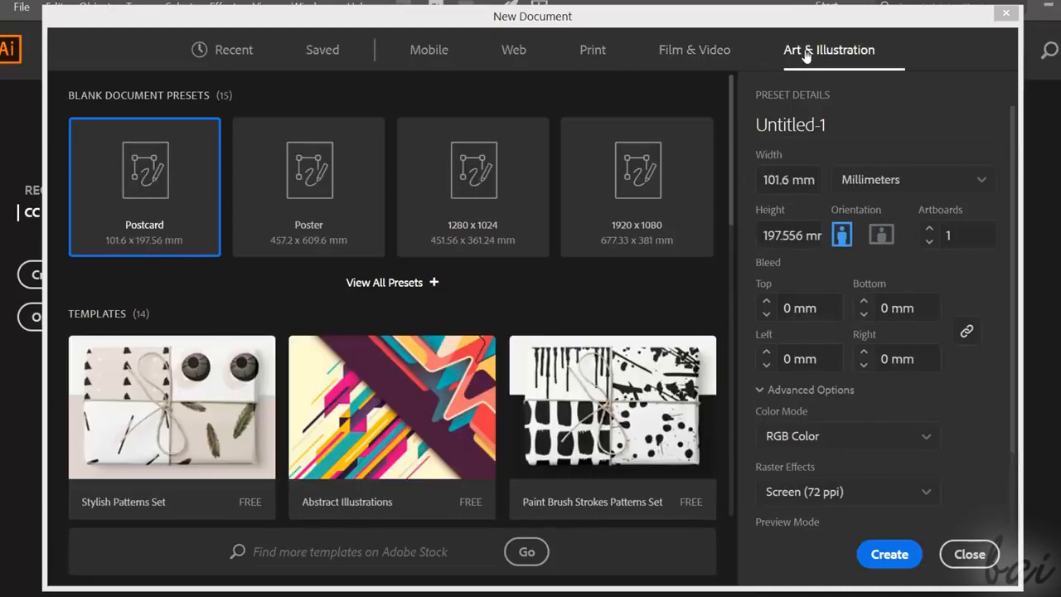
- Choose the A4 print preset, expand the full preset list and name the document MyDocument
left_click(593, 50)
left_click(340, 180)
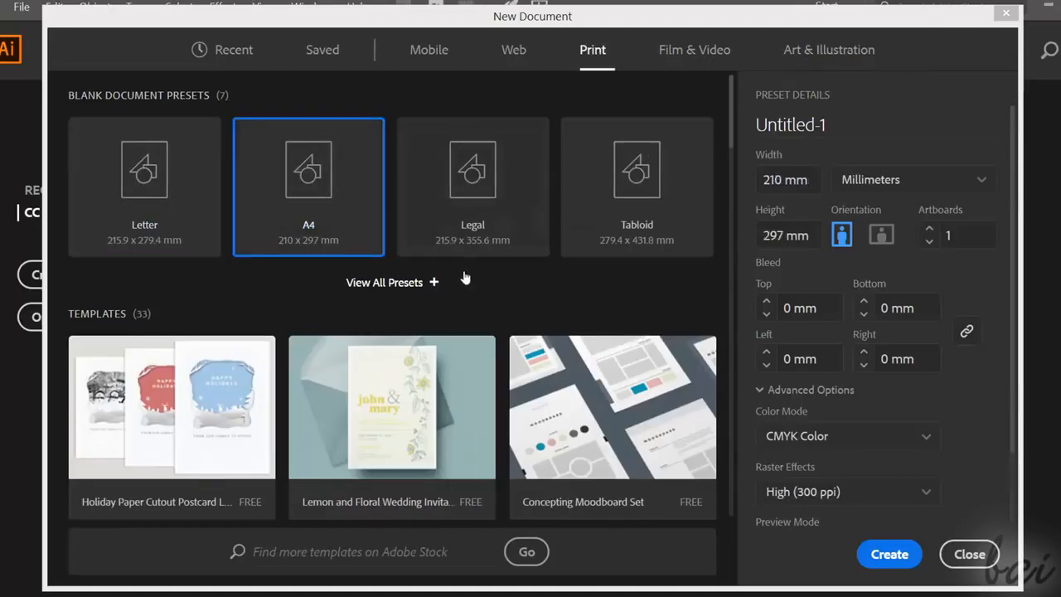
left_click(409, 286)
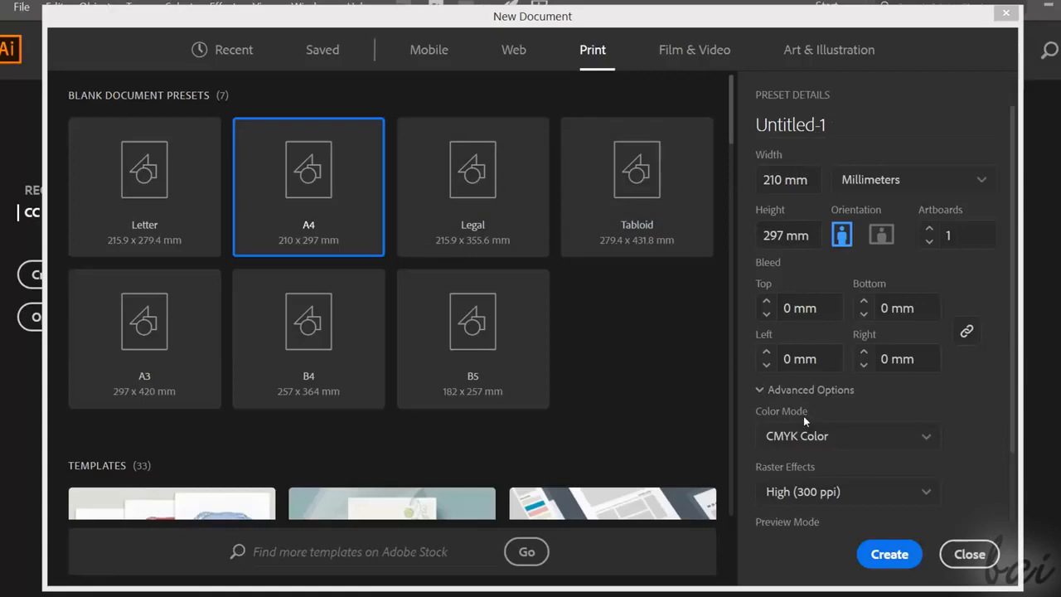
double_click(801, 116)
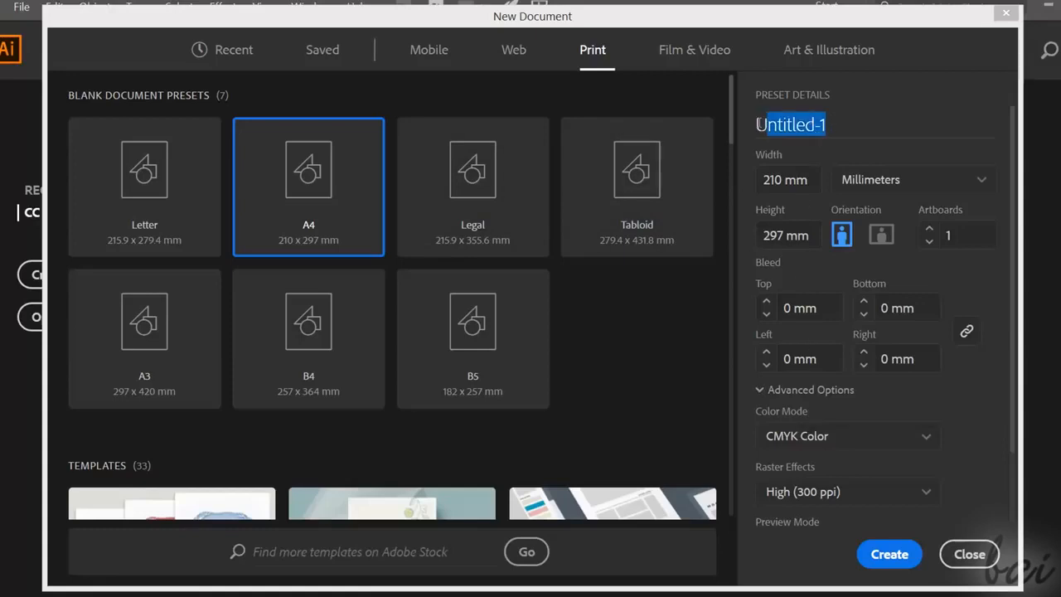
type("MyDocument")
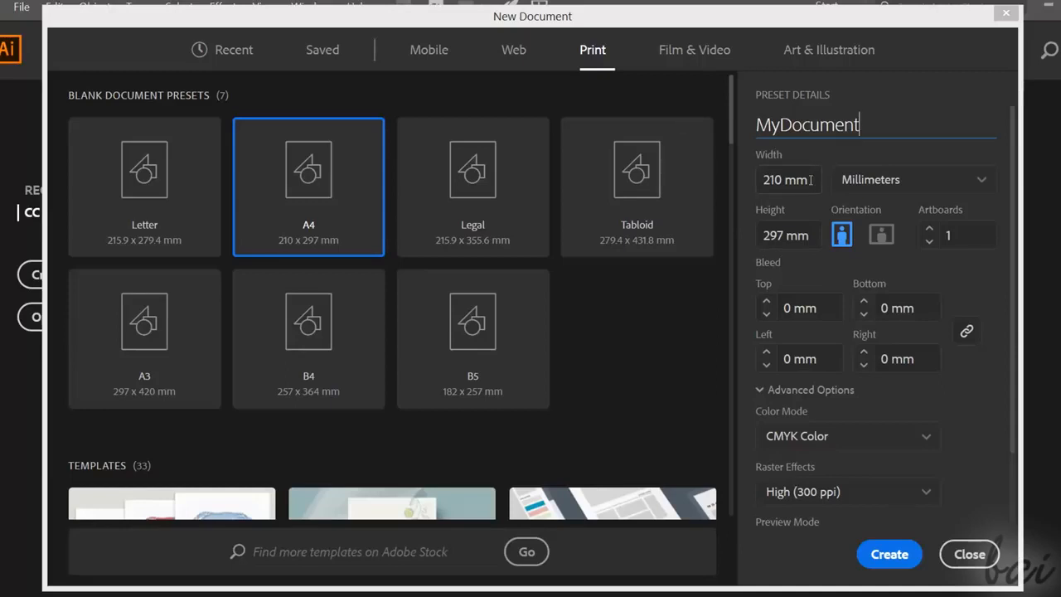
- Keep the units in millimeters and give the new document landscape orientation with 2 artboards
left_click(817, 178)
left_click(887, 181)
left_click(896, 181)
left_click(887, 236)
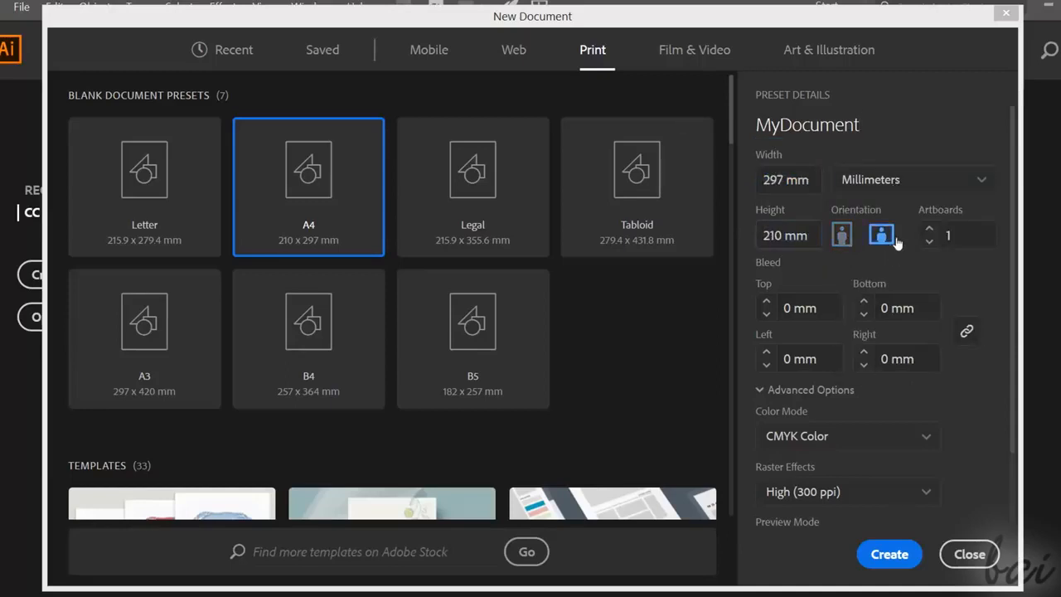
left_click(842, 236)
left_click(881, 235)
left_click(930, 231)
key("Return")
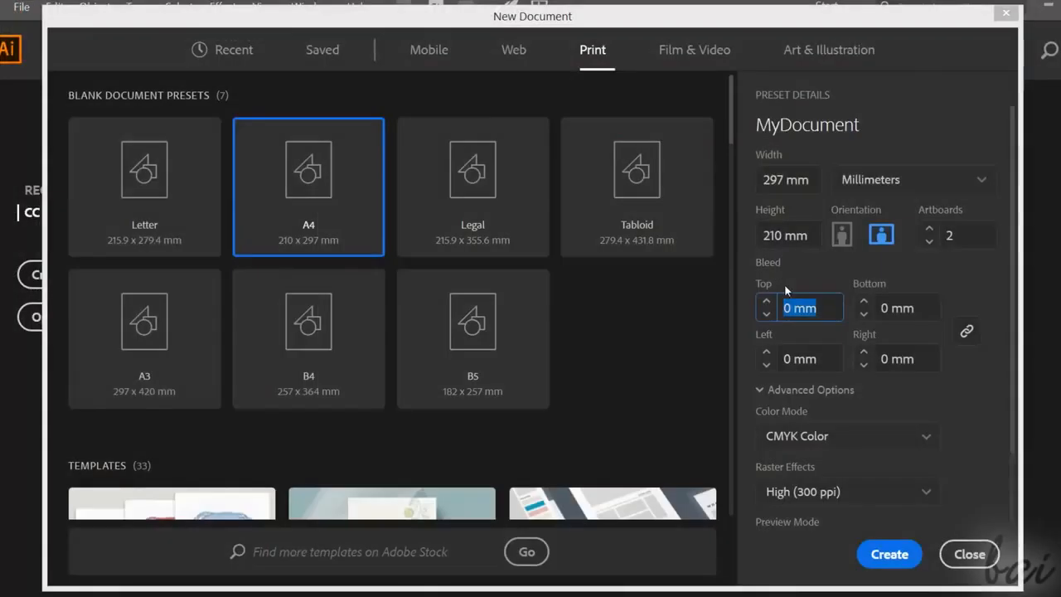
- Set the document's bleed to 2 mm on all four sides
left_click(766, 301)
left_click(766, 302)
left_click(766, 302)
left_click(766, 314)
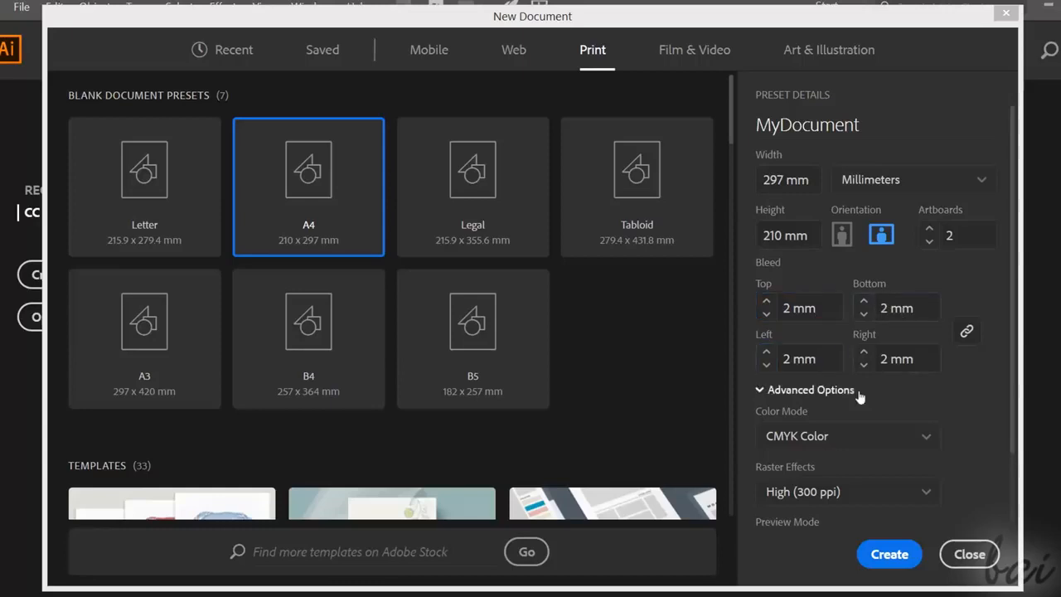
- Keep CMYK Color, High (300 ppi) raster effects and the Default preview mode, and create the document
scroll(858, 398, "down", 1)
left_click(826, 352)
left_click(816, 382)
left_click(820, 352)
left_click(825, 415)
left_click(827, 410)
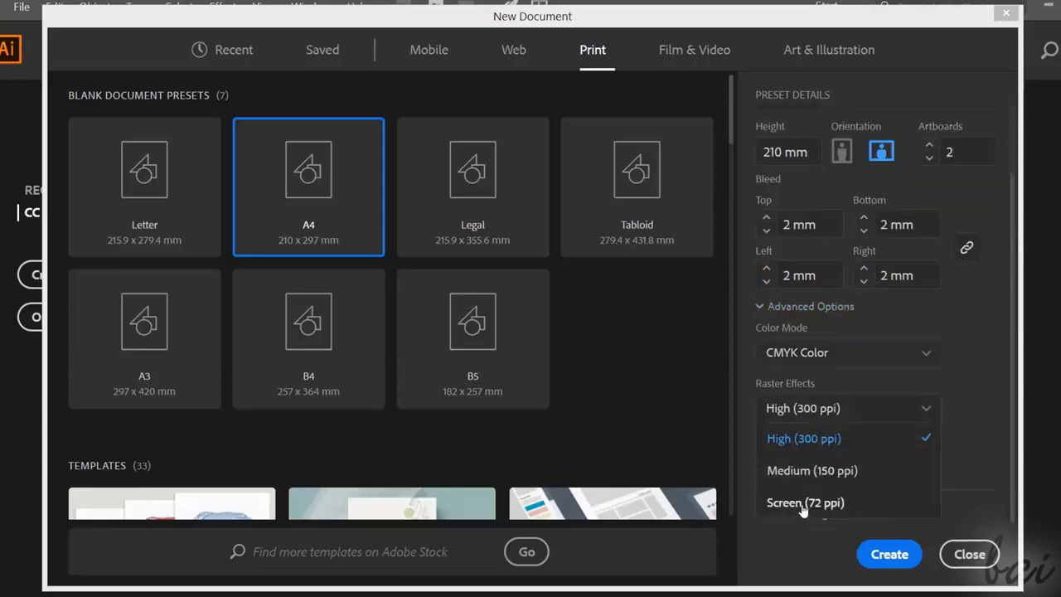
left_click(825, 411)
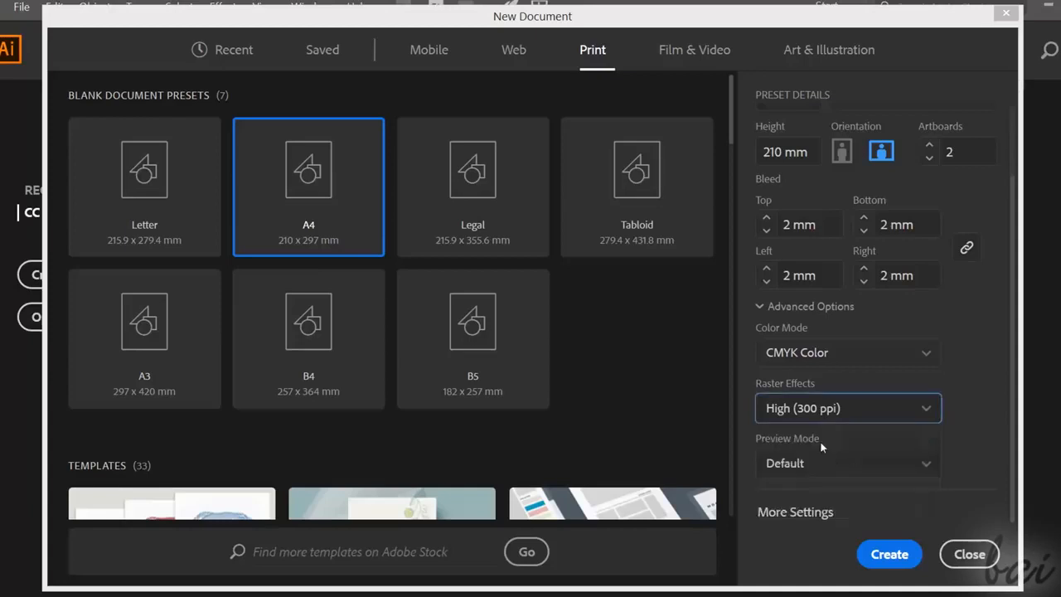
left_click(831, 462)
left_click(820, 414)
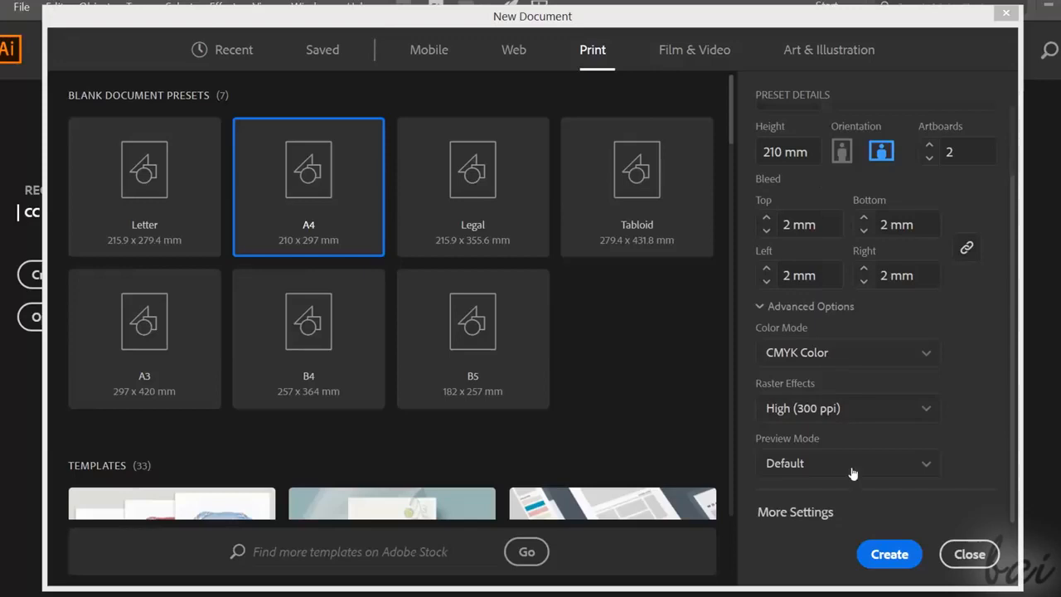
left_click(894, 557)
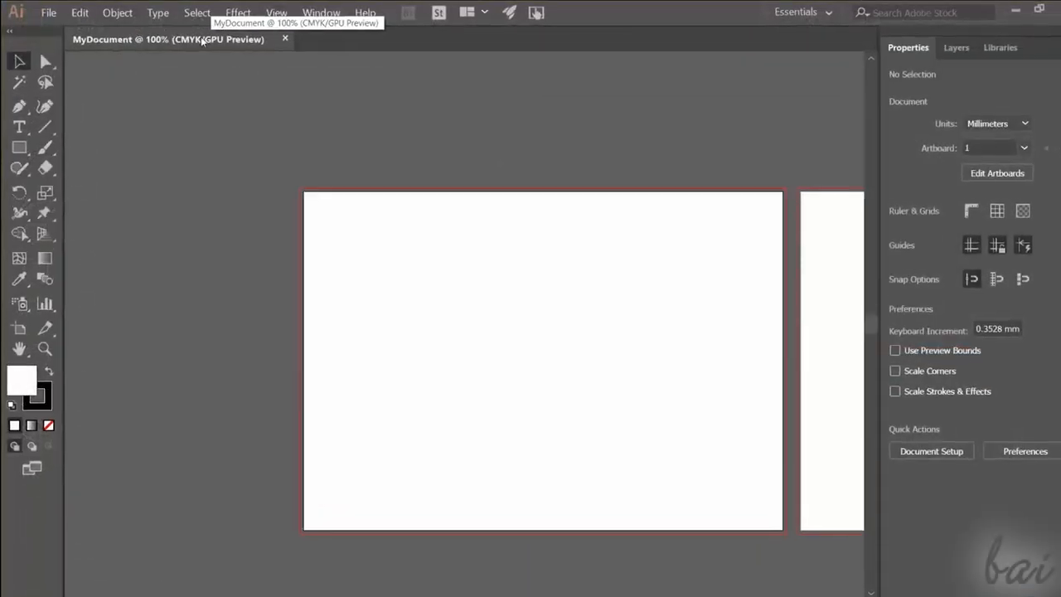
- Open the image IMG_20170908_115509.jpg from the MyPictures folder as a separate document
left_click(49, 12)
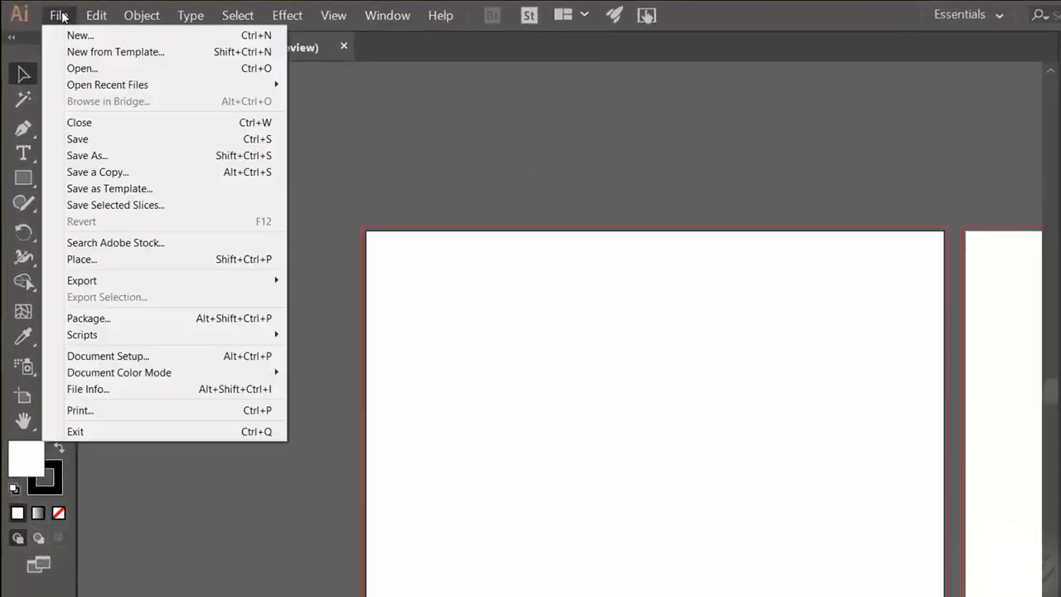
left_click(83, 69)
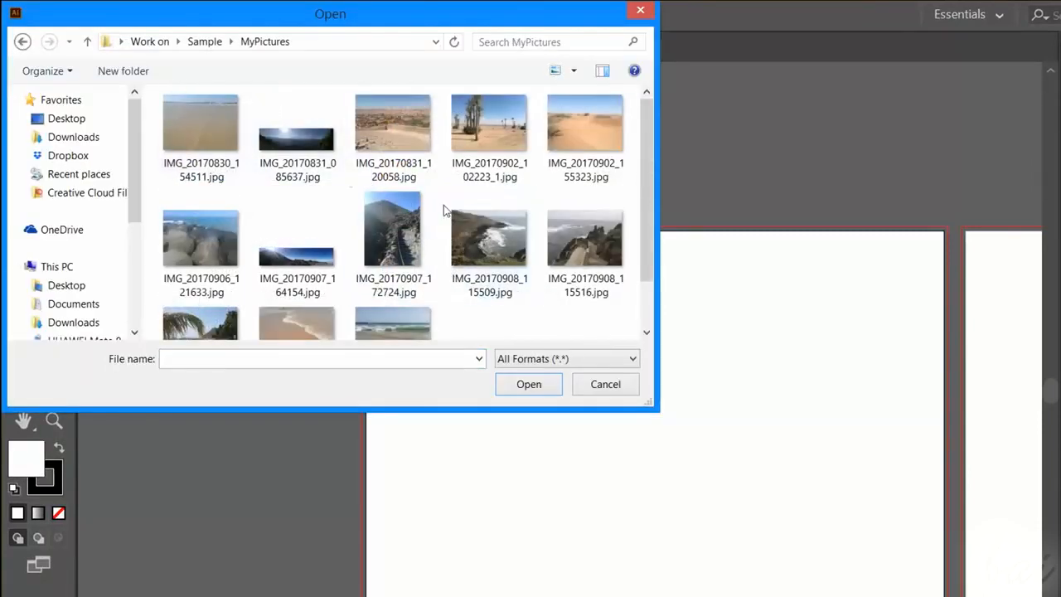
left_click(490, 283)
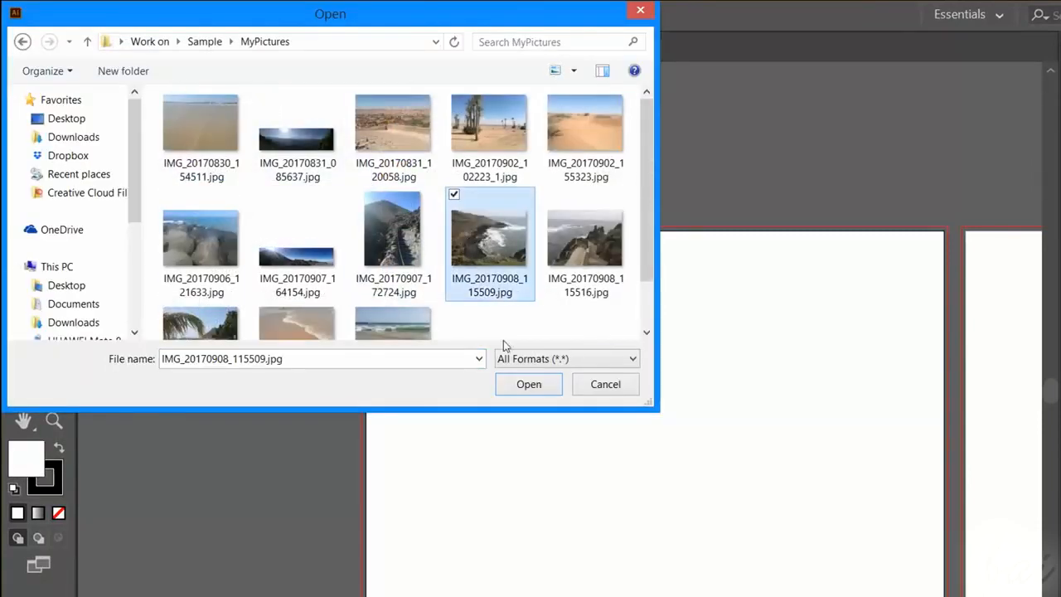
left_click(529, 384)
scroll(477, 264, "down", 3)
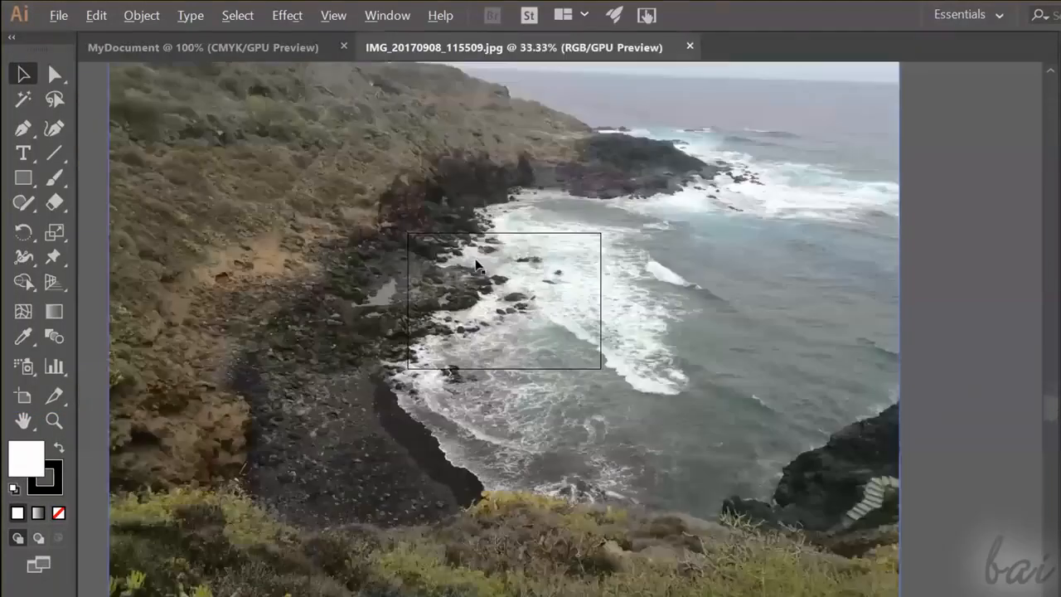
scroll(477, 264, "down", 1)
- Switch between the opened image and MyDocument, ending on MyDocument
left_click(419, 49)
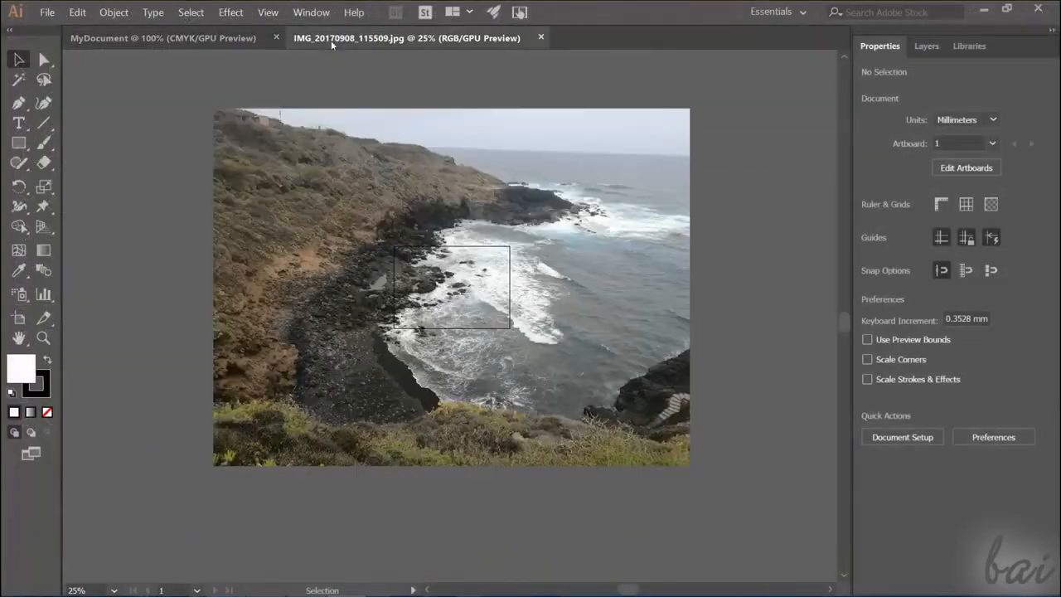
left_click(164, 37)
left_click(323, 40)
left_click(222, 41)
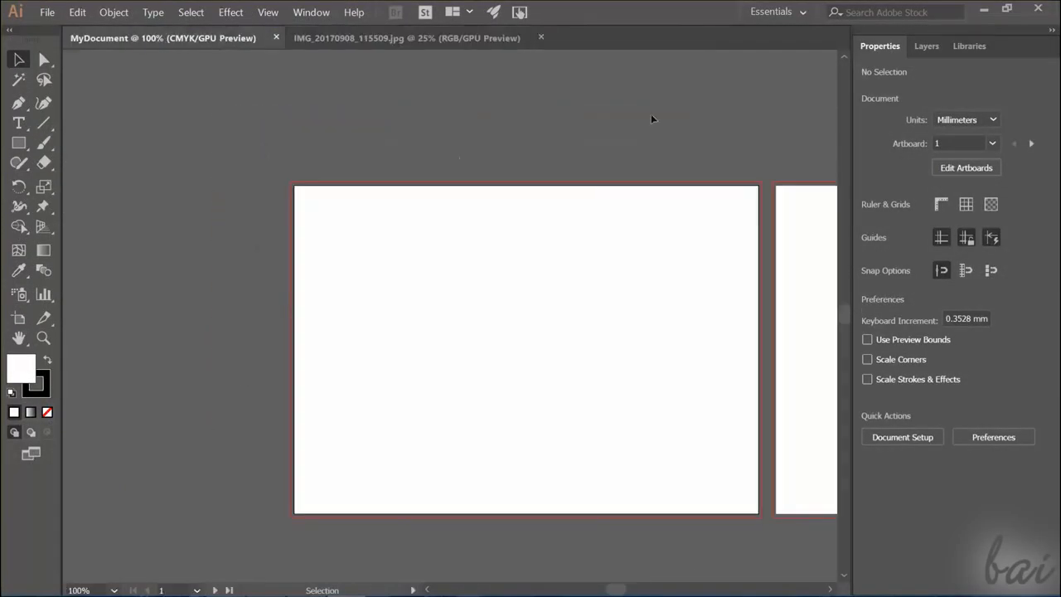
- Try the Layout, Painting, Tracing and Automation workspaces and switch back to Essentials
left_click(771, 12)
left_click(787, 69)
left_click(777, 10)
left_click(790, 82)
left_click(778, 11)
left_click(790, 83)
left_click(771, 11)
left_click(787, 108)
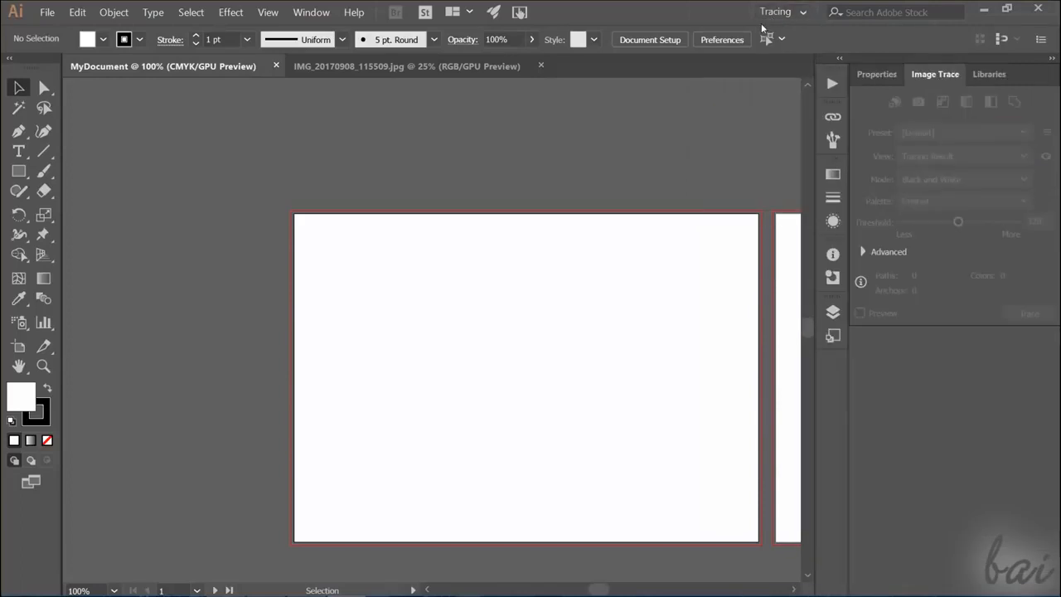
left_click(780, 10)
left_click(794, 30)
left_click(783, 11)
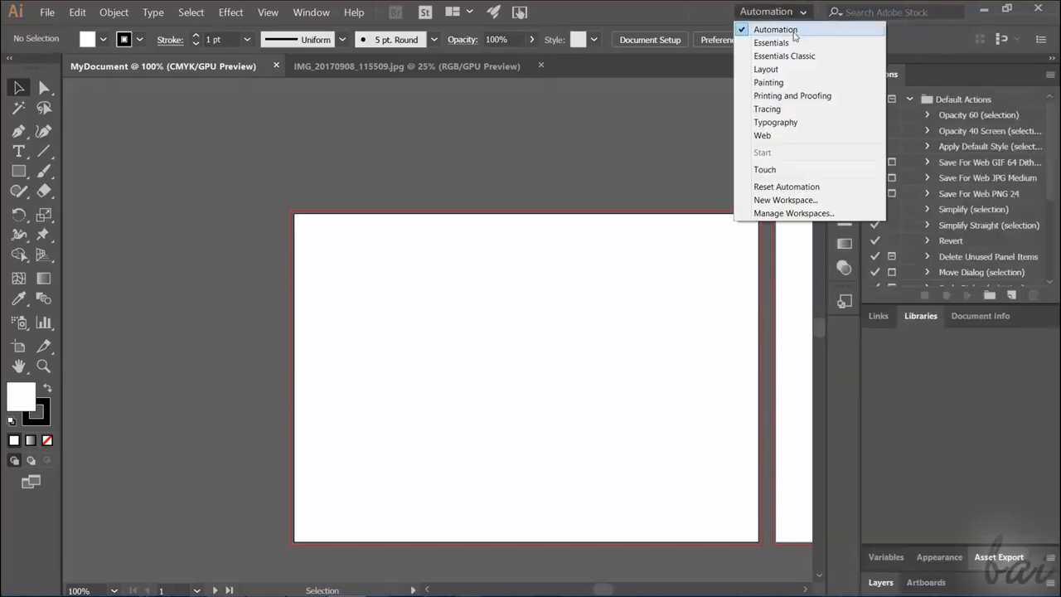
left_click(791, 42)
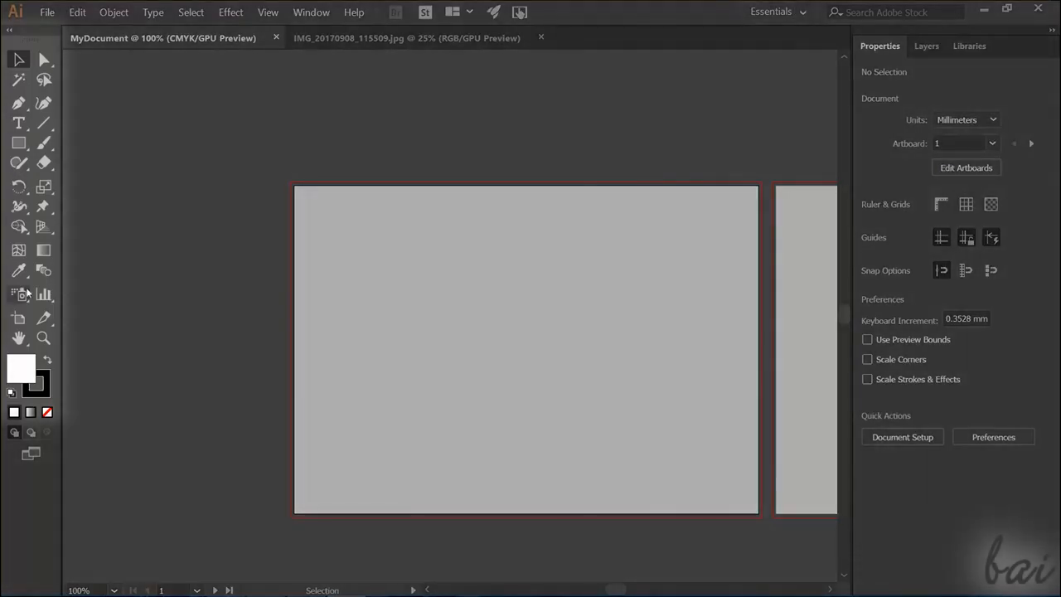
- Look through the available drawing tools and the Layers, Libraries and Properties panels
right_click(42, 124)
left_click(23, 121)
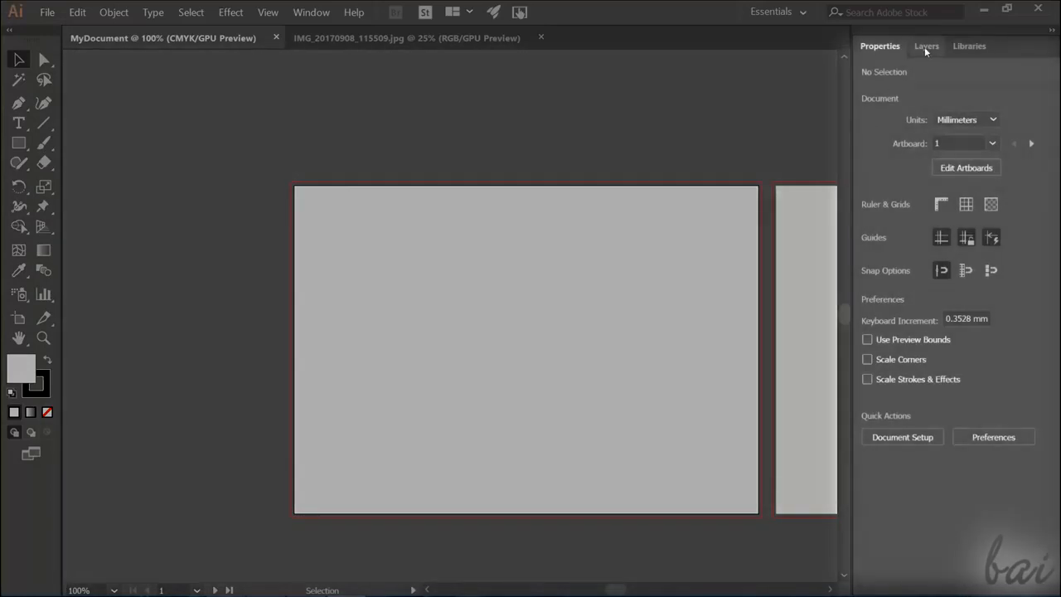
left_click(925, 47)
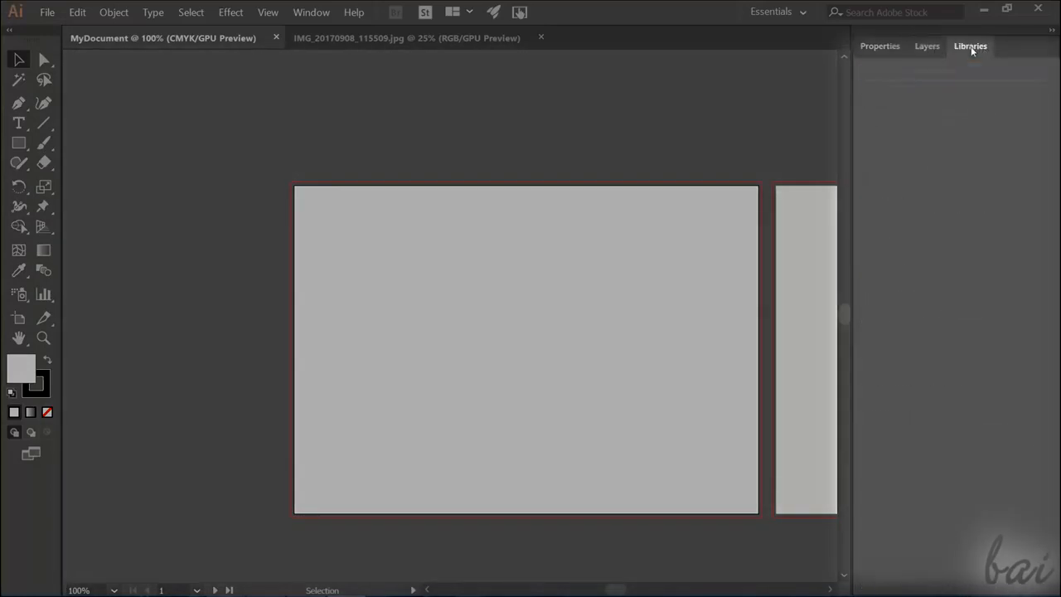
left_click(879, 46)
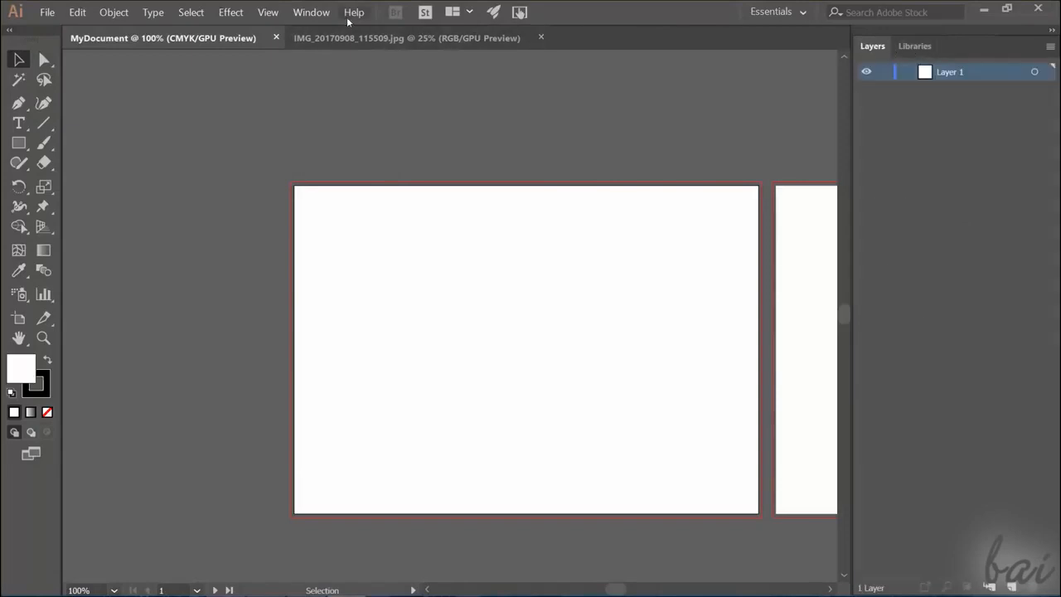
- Bring back the closed Properties panel
left_click(315, 12)
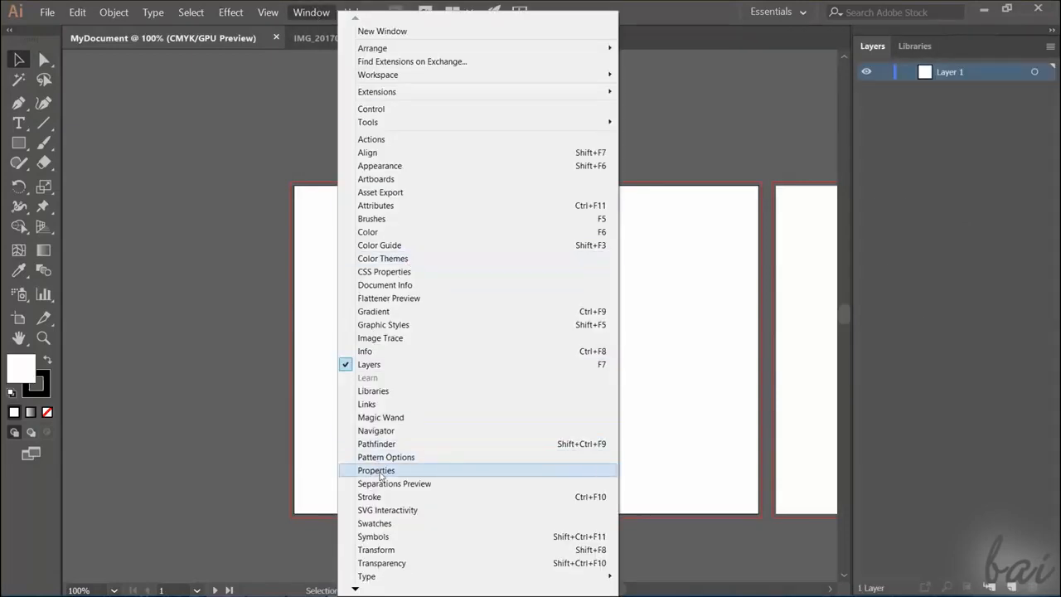
left_click(378, 471)
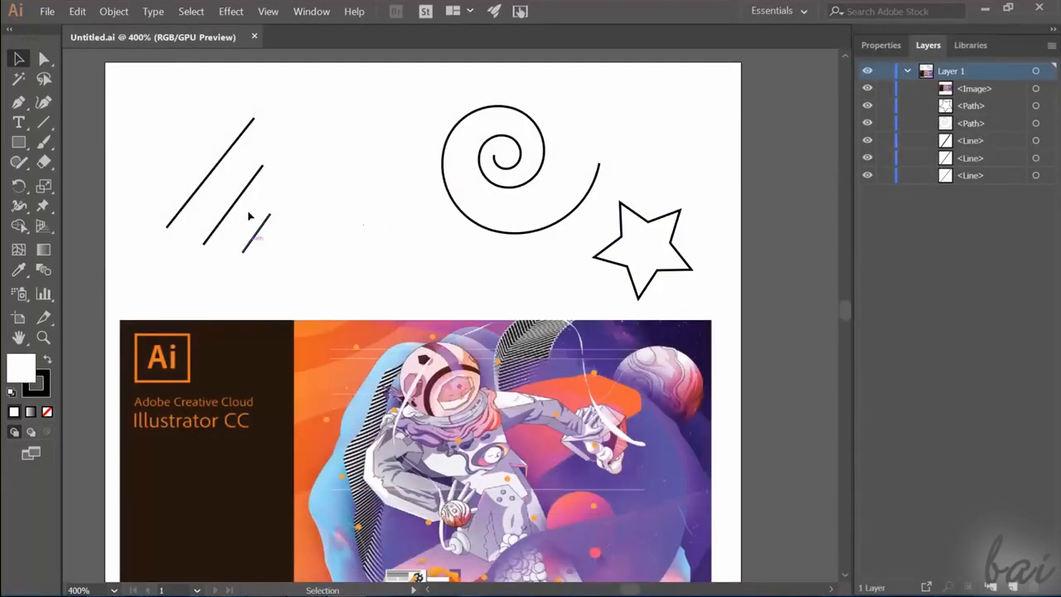
- Select the three lines, the spiral with the star, and the astronaut image to compare vector objects with a raster image
left_click_drag(138, 90, 314, 279)
left_click(252, 232)
left_click_drag(130, 97, 292, 257)
left_click_drag(382, 100, 707, 304)
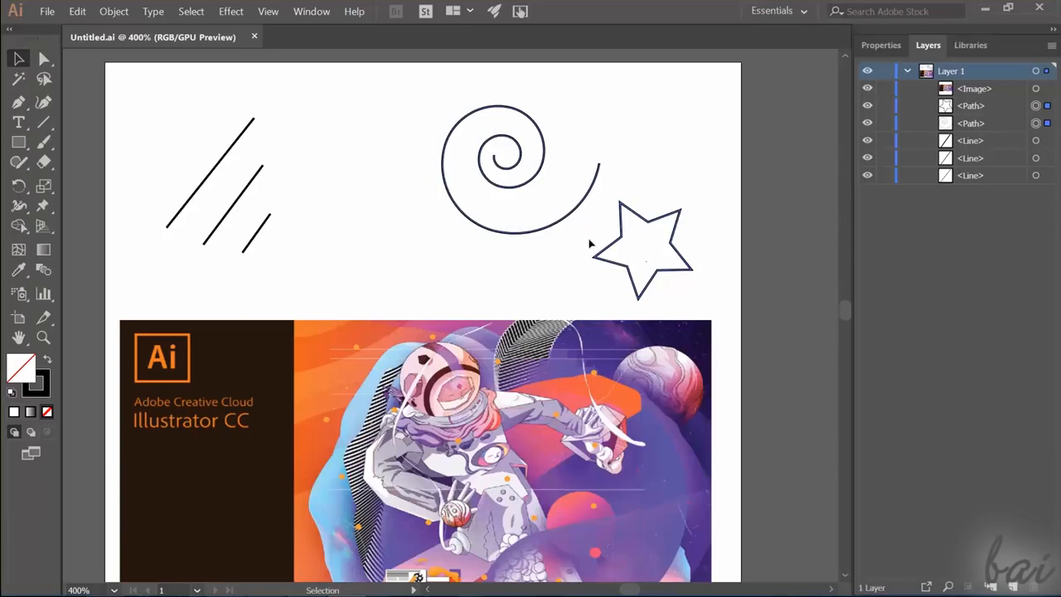
left_click(435, 383)
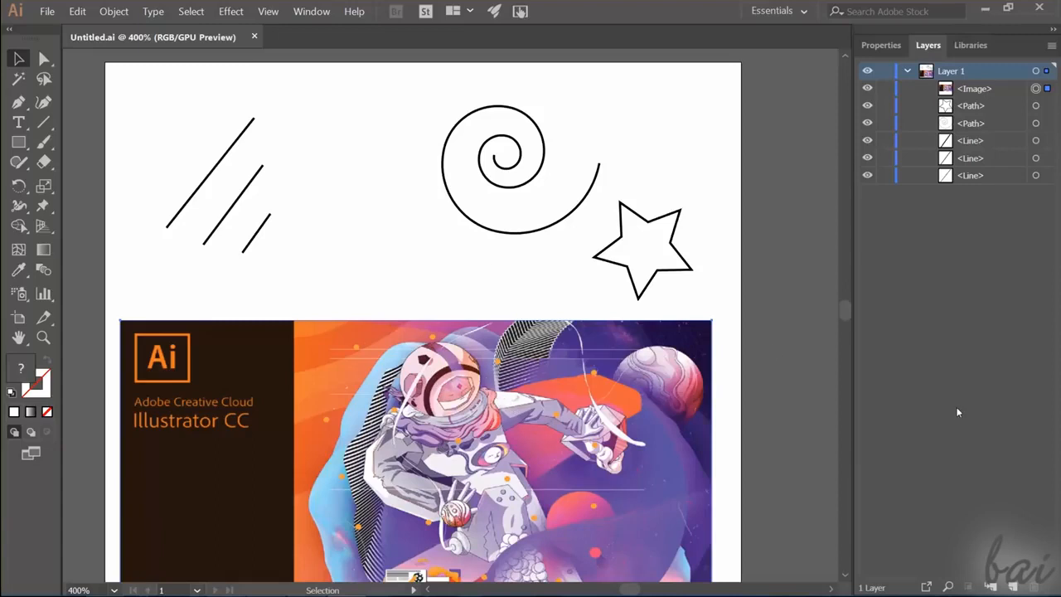
scroll(426, 256, "down", 3)
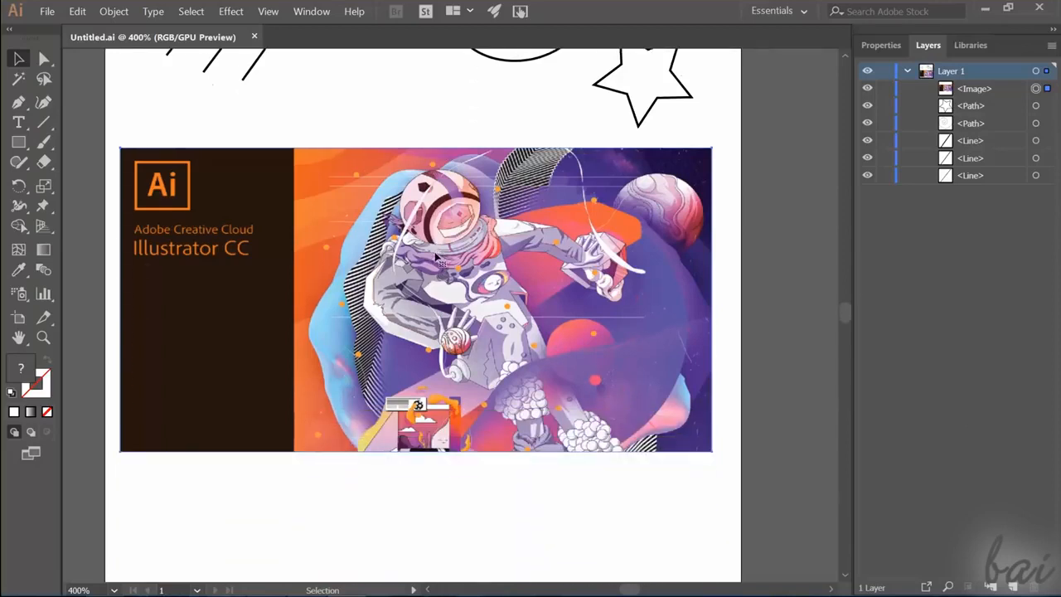
scroll(443, 258, "up", 2)
scroll(443, 259, "up", 5)
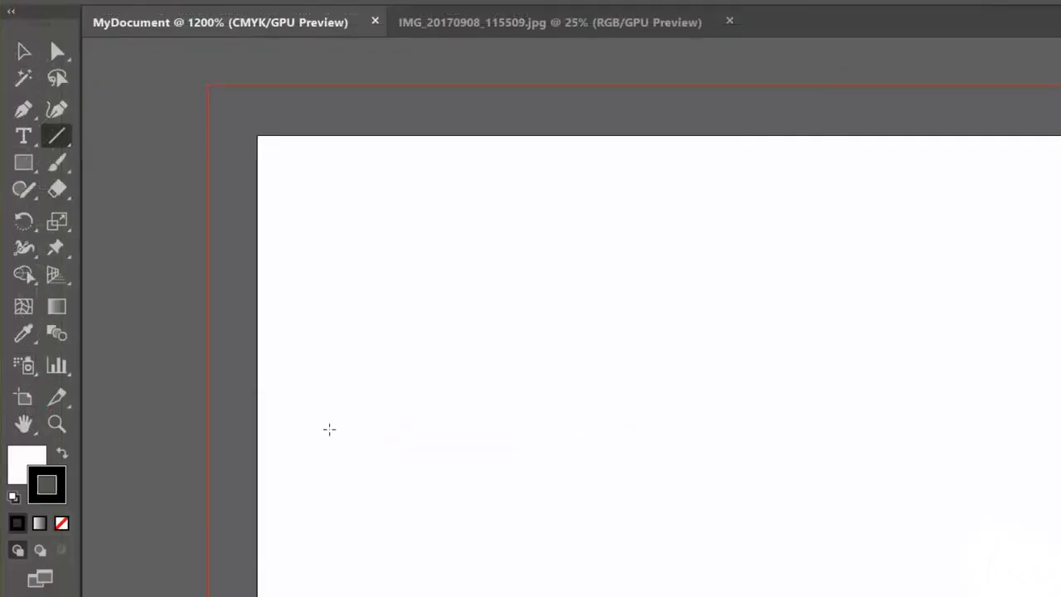
mouse_move(334, 450)
left_mouse_down()
mouse_move(389, 331)
mouse_move(586, 216)
mouse_move(664, 206)
left_mouse_up()
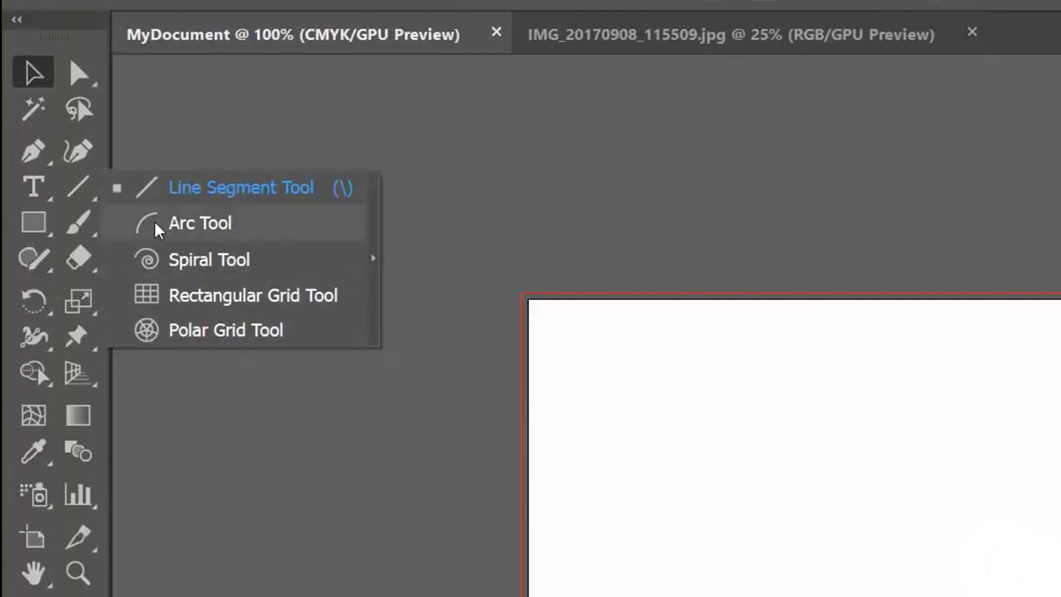
- Look at the alternative tools grouped with the Paintbrush and the Eraser
left_click(81, 225)
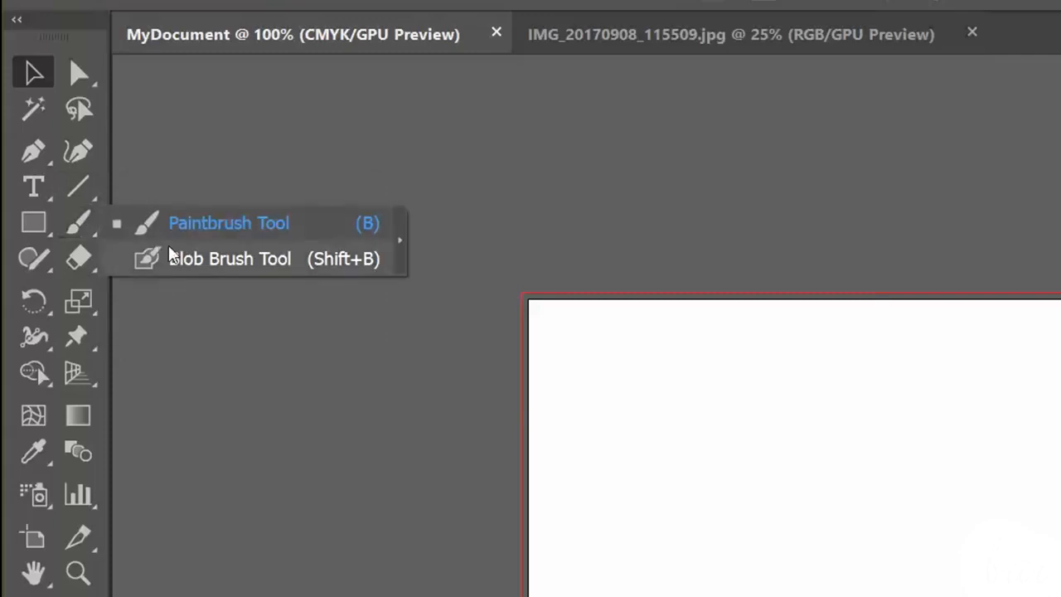
left_click(79, 261)
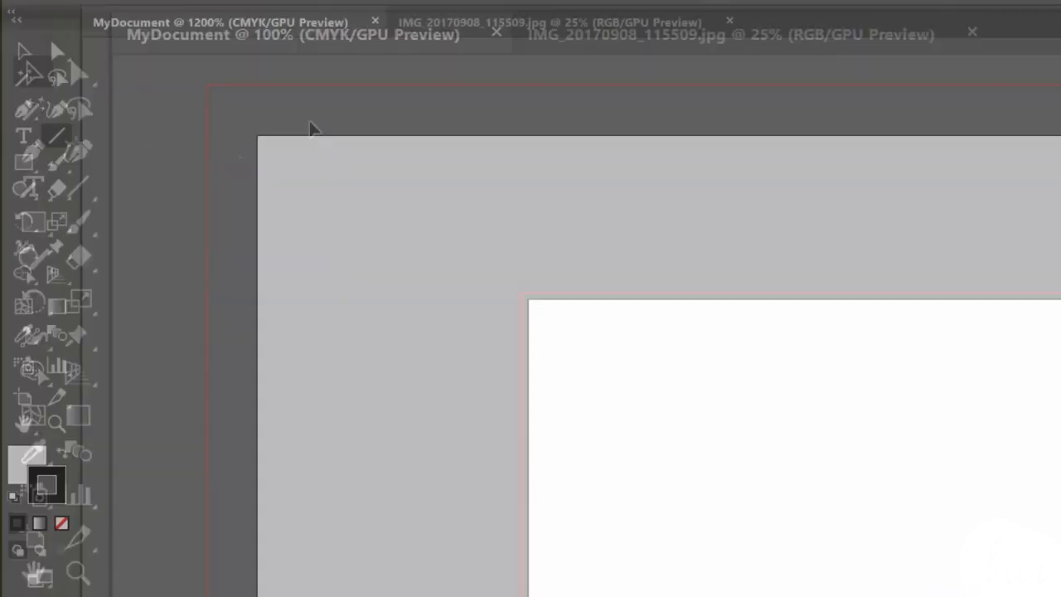
- Draw a diagonal line rising to the right near the artboard's upper-left corner with the Line Segment tool
left_click(79, 186)
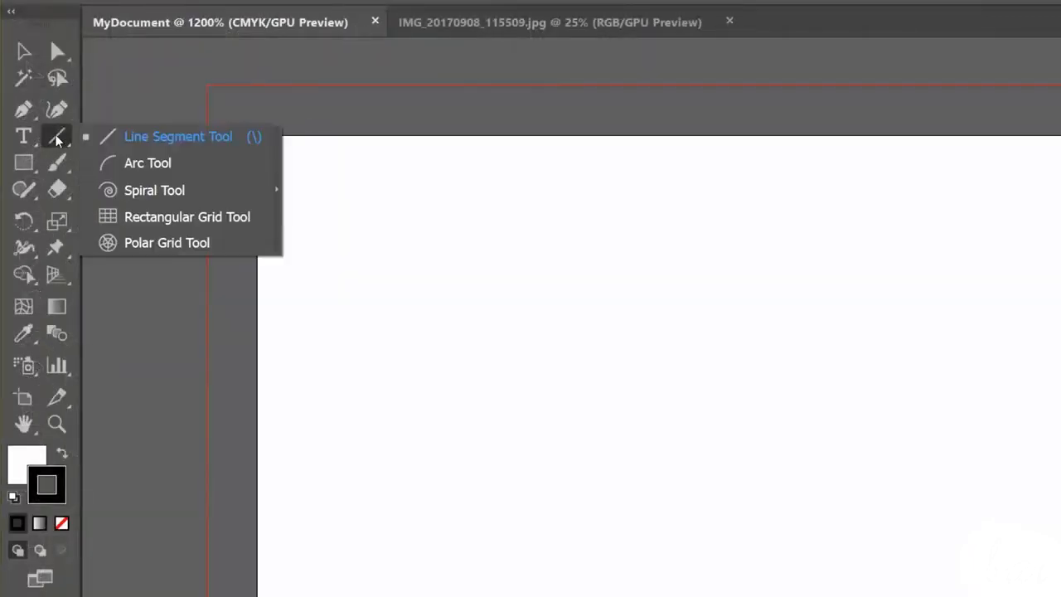
left_click(174, 145)
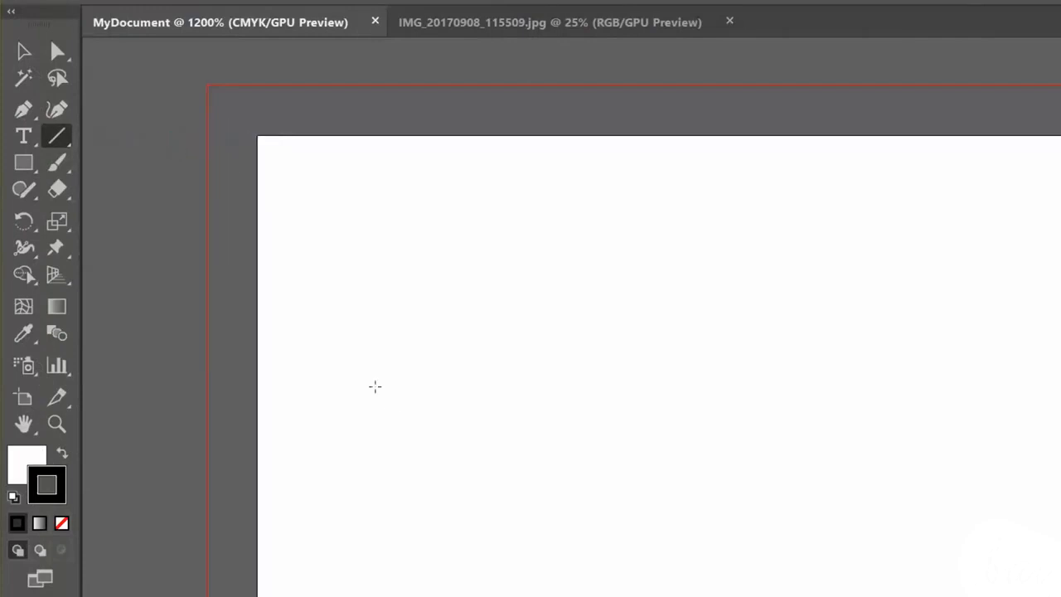
left_click_drag(334, 448, 663, 207)
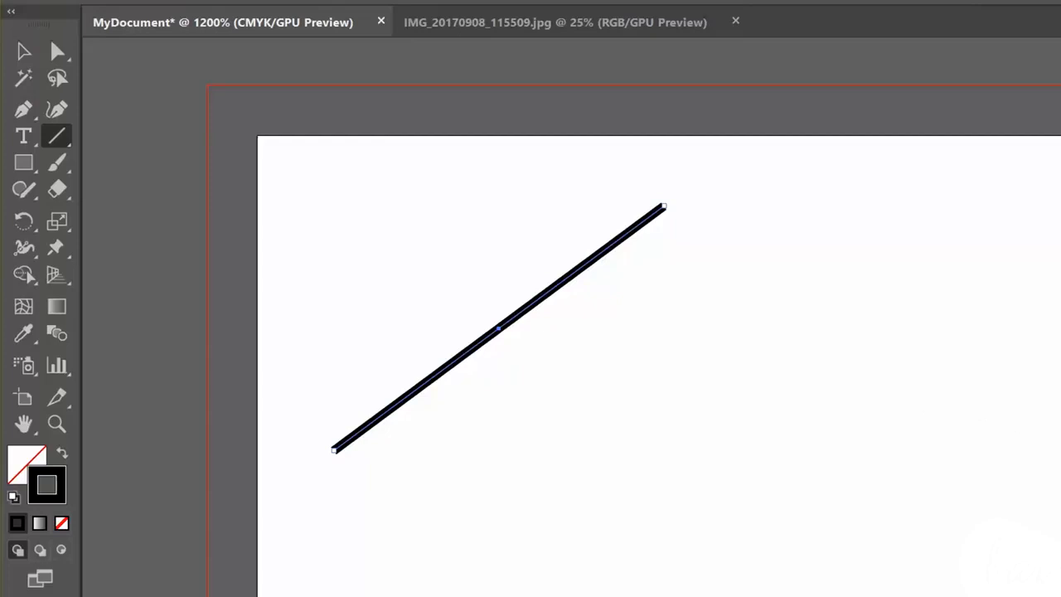
- Change the line's stroke colour to yellow
left_click(23, 461)
left_click(56, 487)
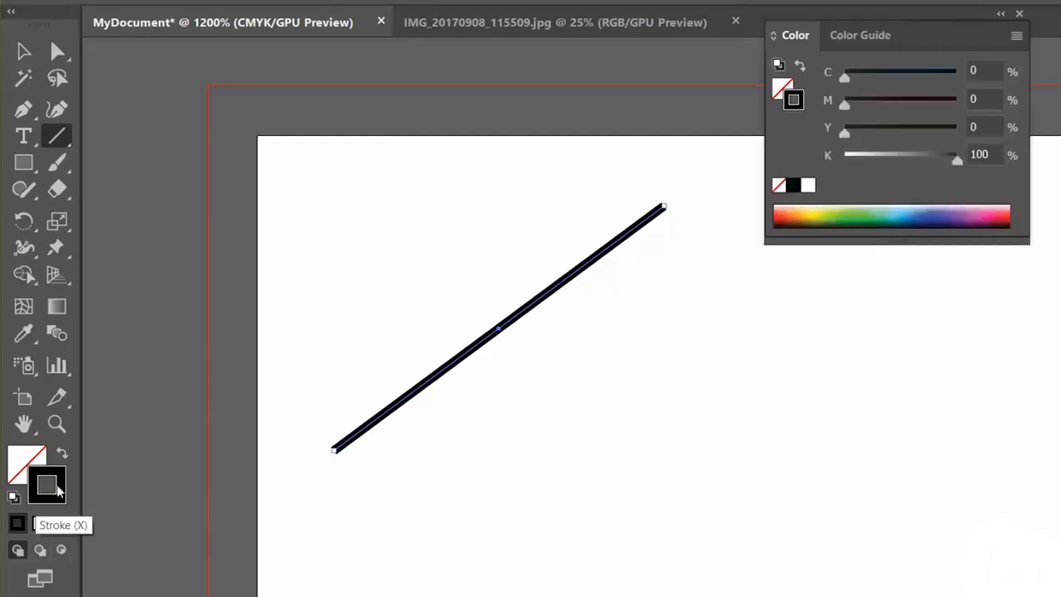
double_click(59, 486)
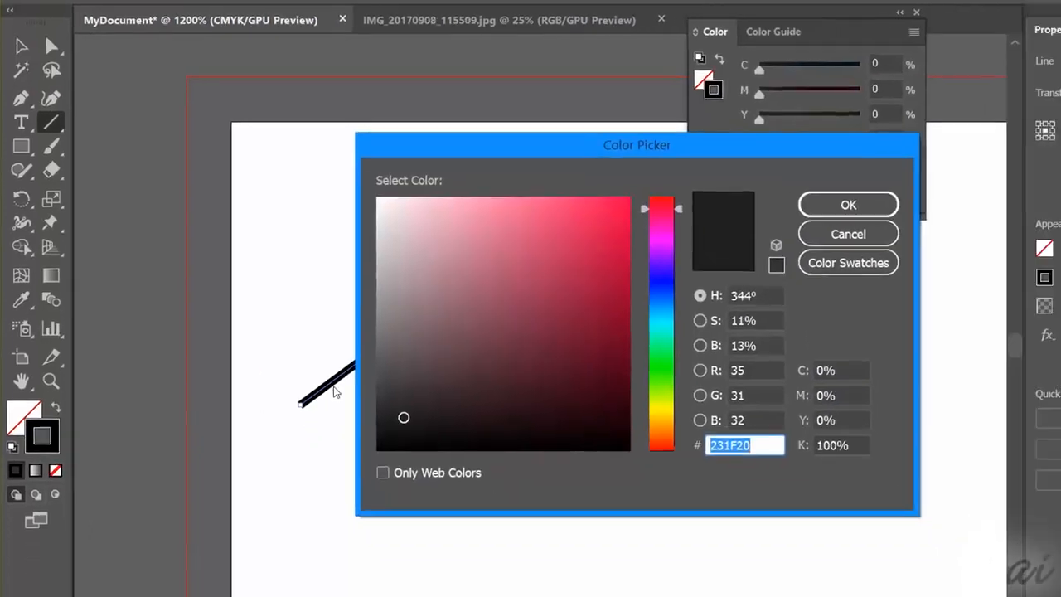
left_click_drag(597, 185, 669, 273)
left_click_drag(693, 320, 704, 312)
left_click(895, 304)
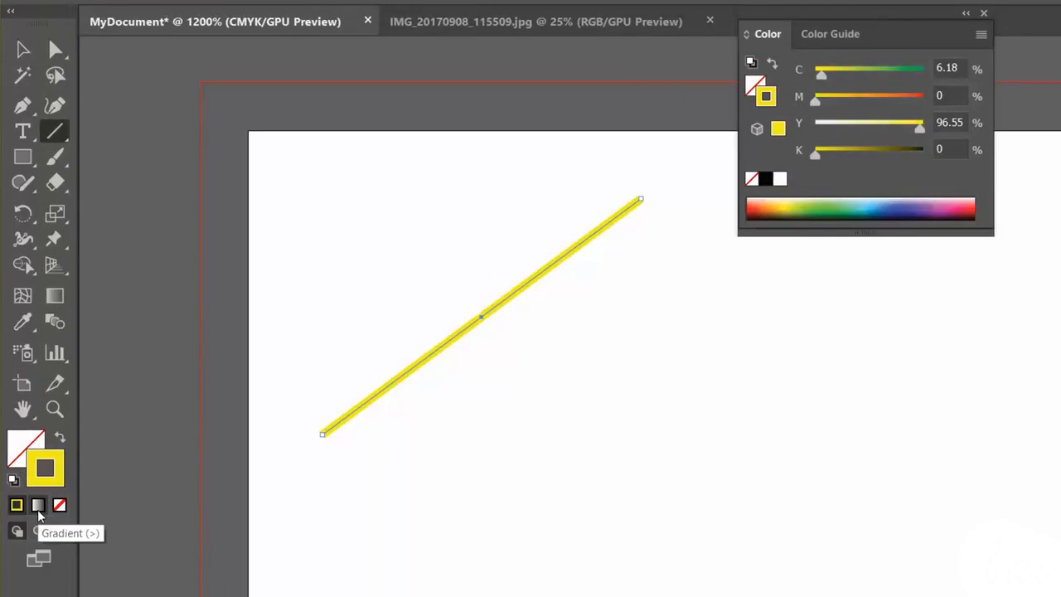
- Apply a linear gradient to the line's stroke and set its starting colour to red
left_click(38, 506)
left_click_drag(949, 289, 690, 339)
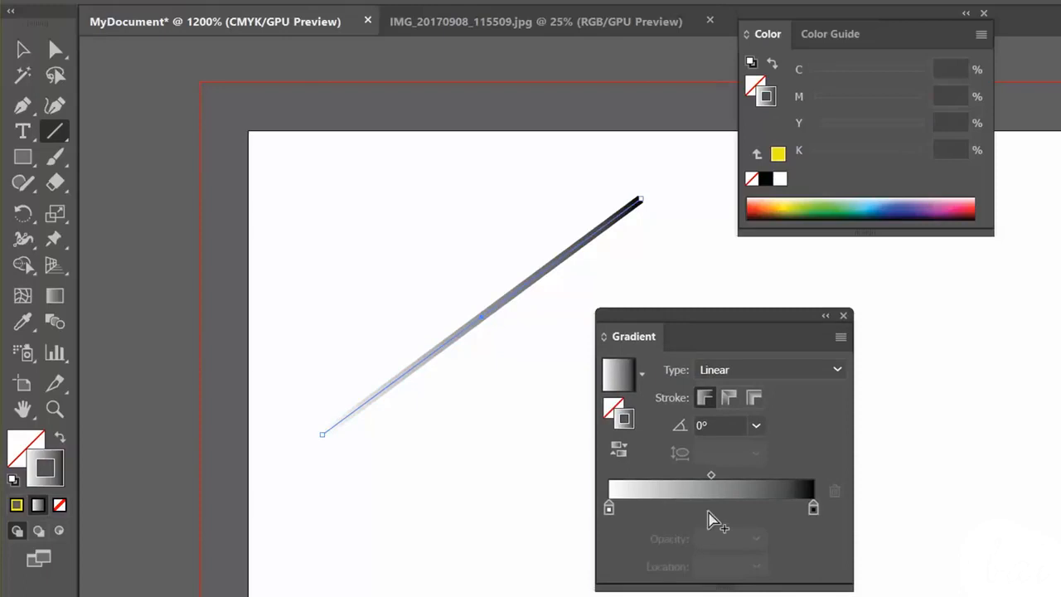
left_click(610, 509)
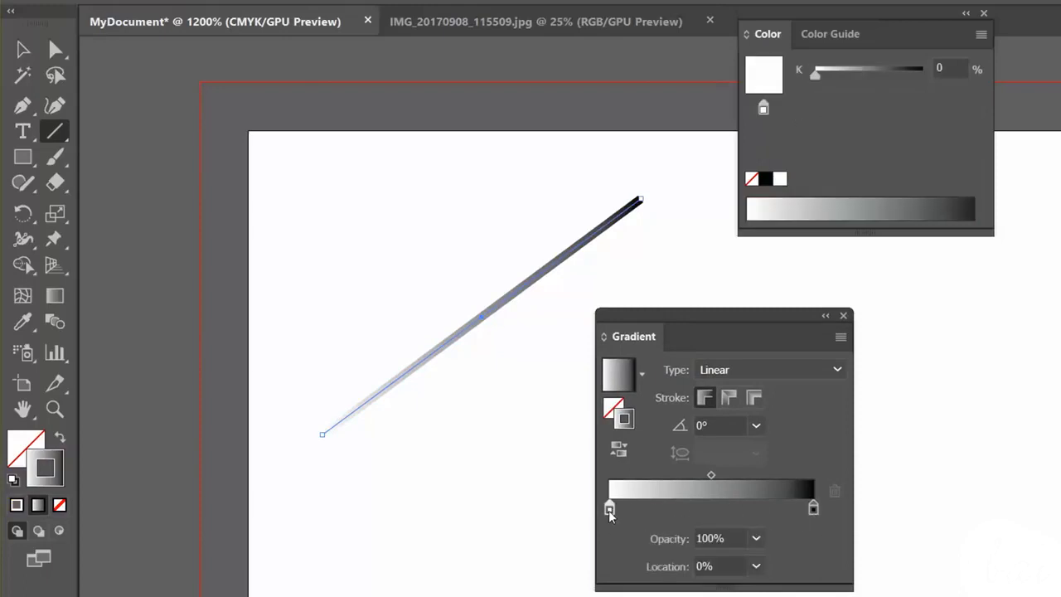
double_click(610, 509)
left_click(536, 338)
left_click(600, 292)
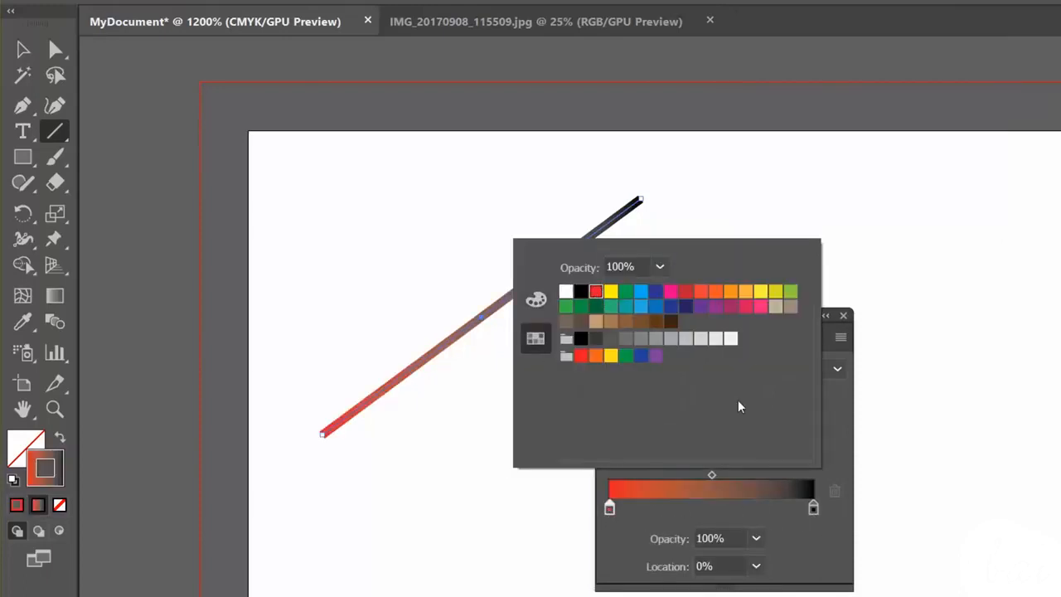
- Set the gradient's end colour to yellow and shift its midpoint to the 13% location
left_click(813, 509)
double_click(813, 508)
left_click(611, 291)
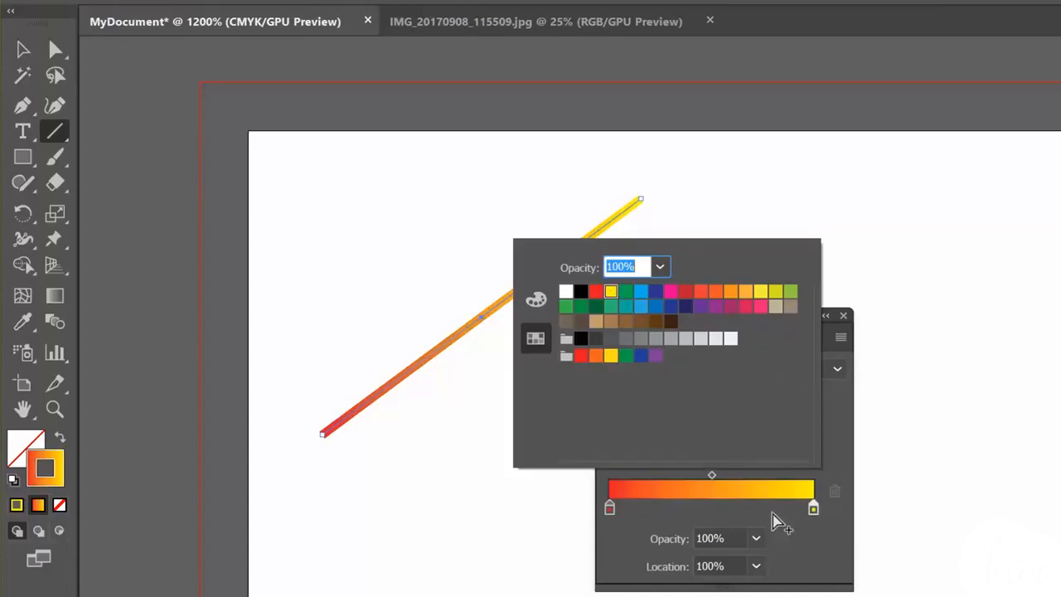
left_click(768, 489)
mouse_move(610, 509)
left_mouse_down()
mouse_move(752, 510)
mouse_move(609, 509)
left_mouse_up()
left_click_drag(713, 479, 627, 478)
- Try several gradient angles on the line's stroke, including -135°, and return to 0°
left_click(756, 426)
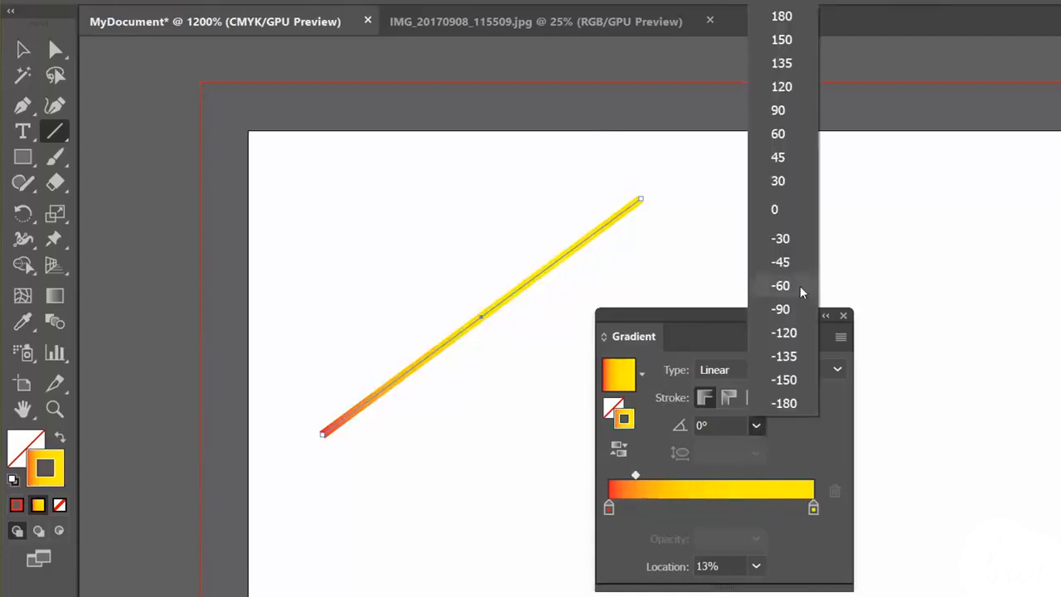
left_click(788, 285)
left_click(756, 426)
left_click(783, 332)
left_click(757, 426)
left_click(780, 403)
left_click(756, 426)
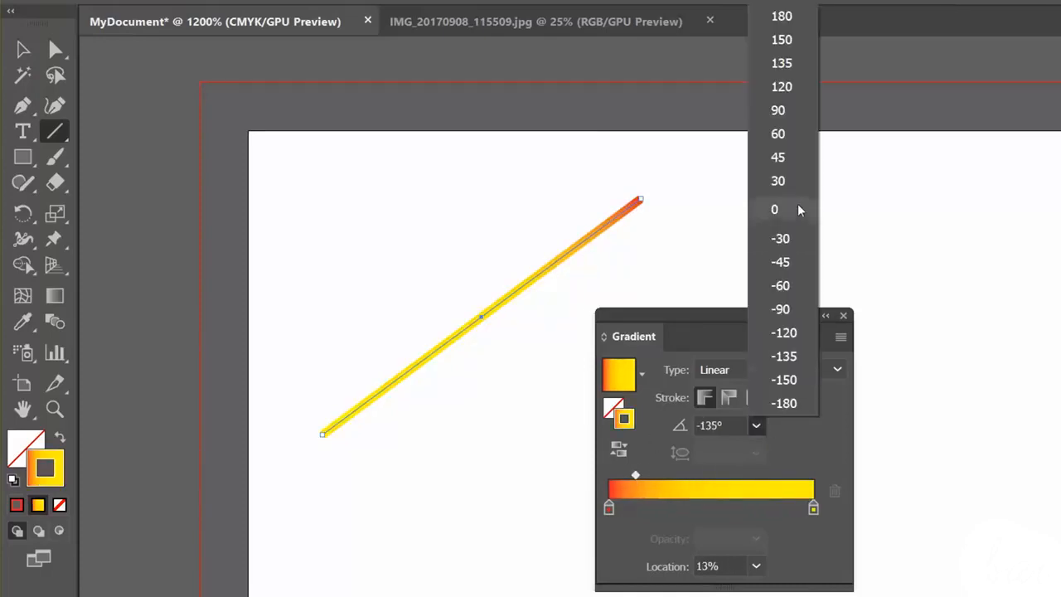
left_click(778, 209)
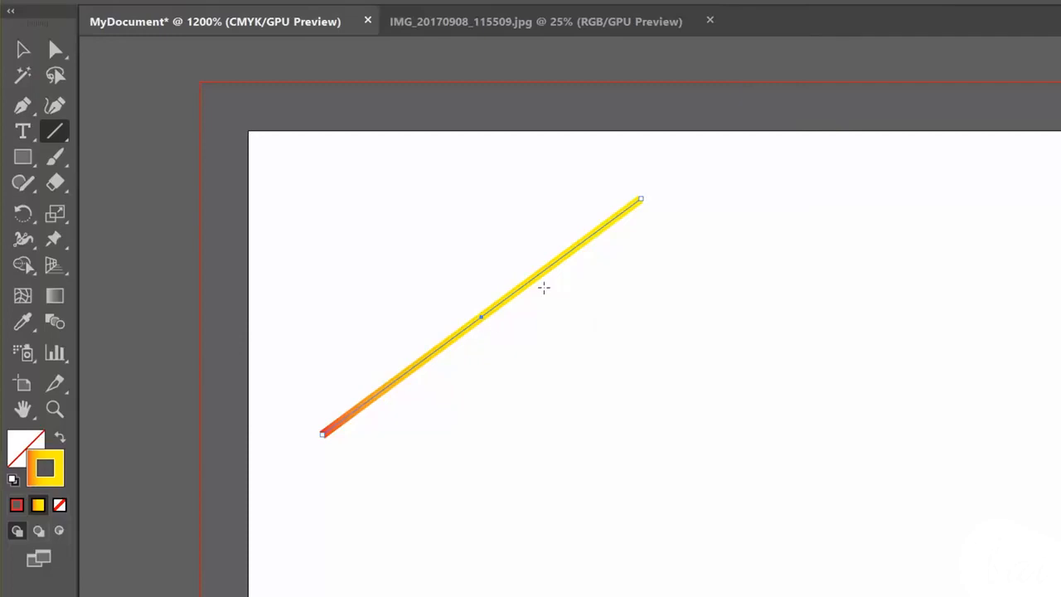
- Try removing the stroke colour from the line
left_click(63, 509)
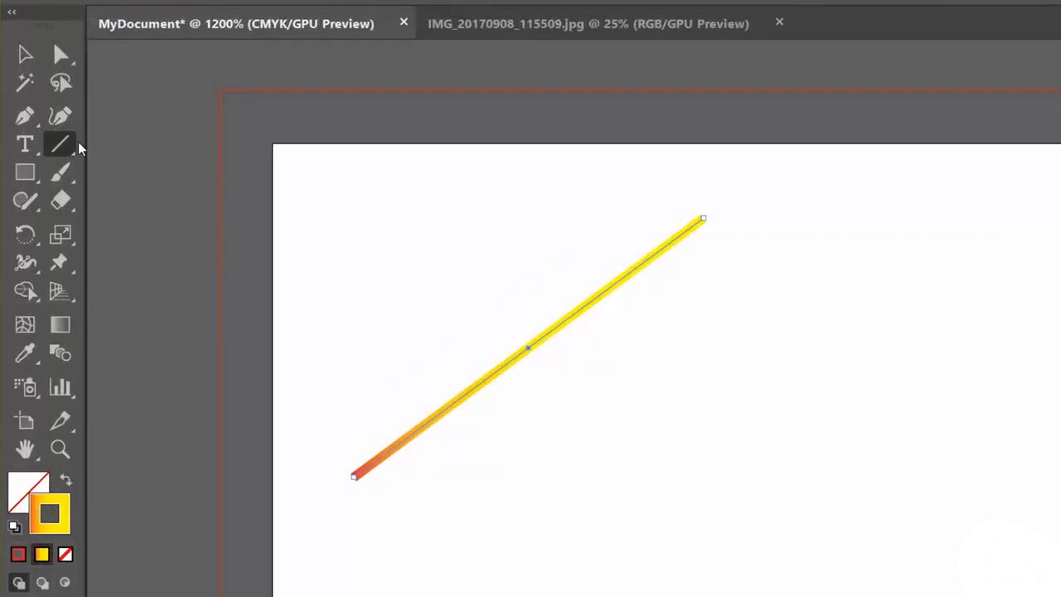
- Draw a green arc beside the line with the Arc tool and a freehand wavy path below it with the Pencil tool
left_click_drag(80, 148, 137, 170)
left_click_drag(640, 414, 776, 336)
mouse_move(25, 201)
left_mouse_down()
mouse_move(105, 203)
mouse_move(128, 230)
left_mouse_up()
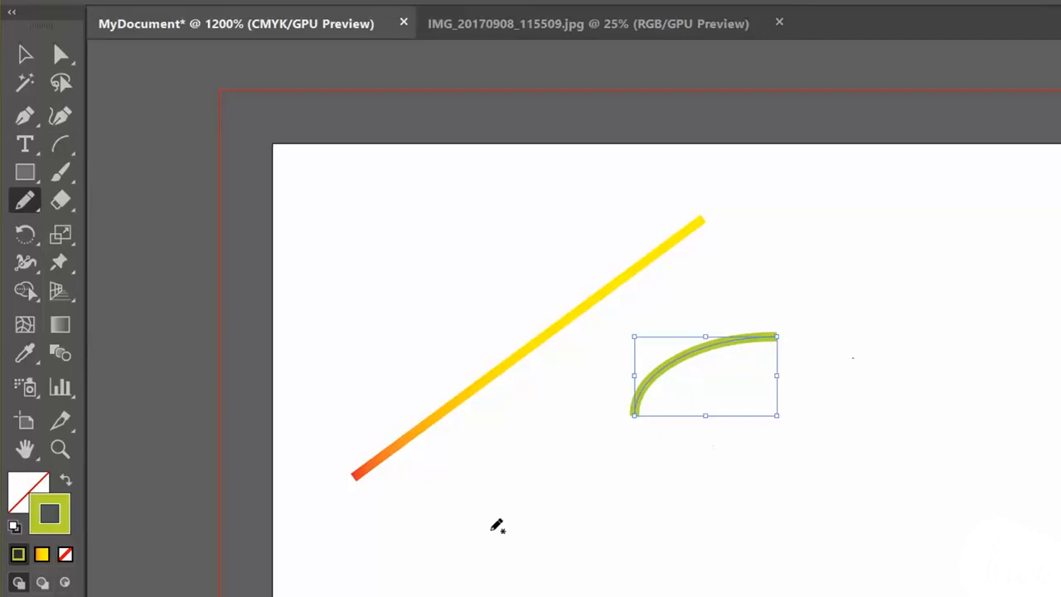
mouse_move(494, 538)
left_mouse_down()
mouse_move(582, 478)
mouse_move(736, 550)
mouse_move(825, 470)
mouse_move(836, 445)
left_mouse_up()
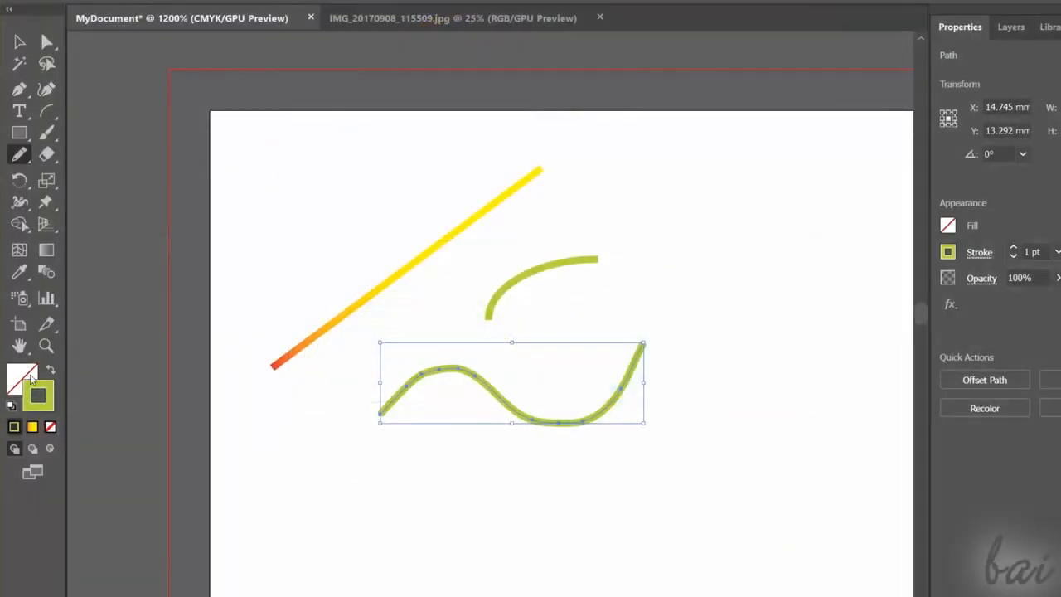
- Fill the wavy pencil path with light blue, hex 08F3FF
left_click(14, 382)
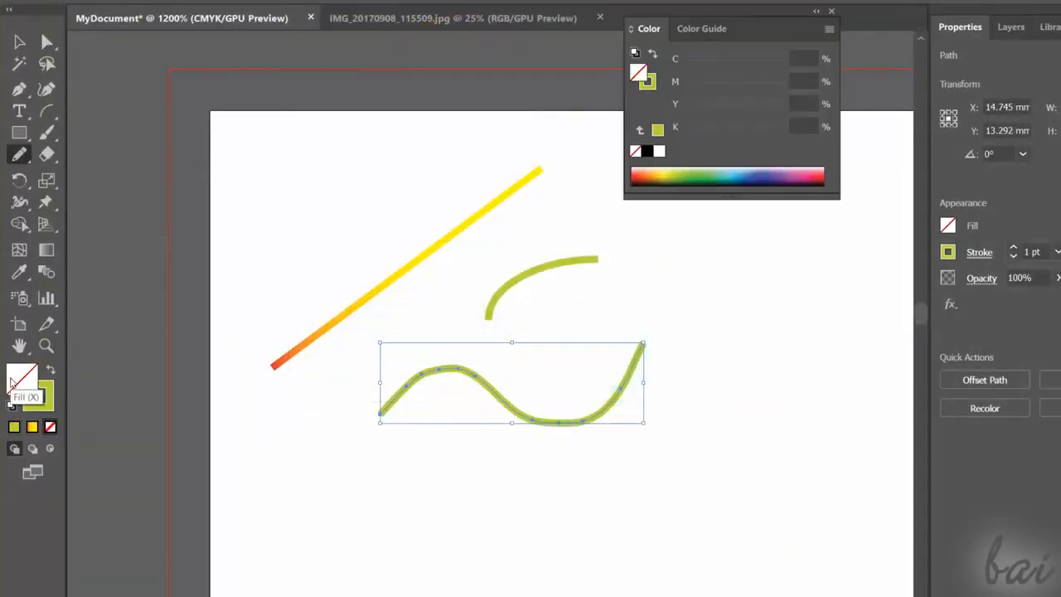
double_click(14, 381)
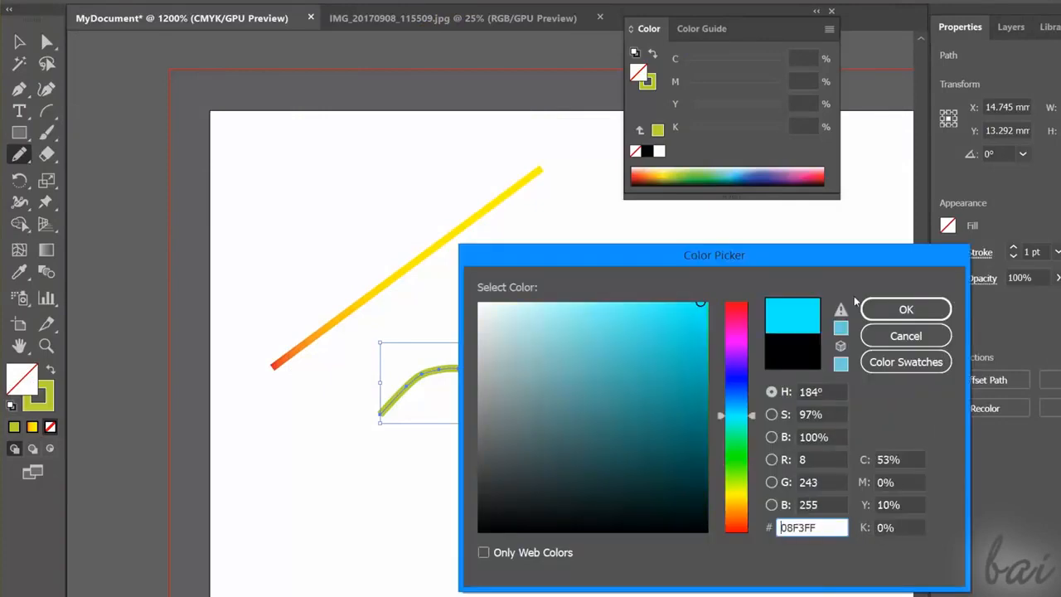
left_click(895, 310)
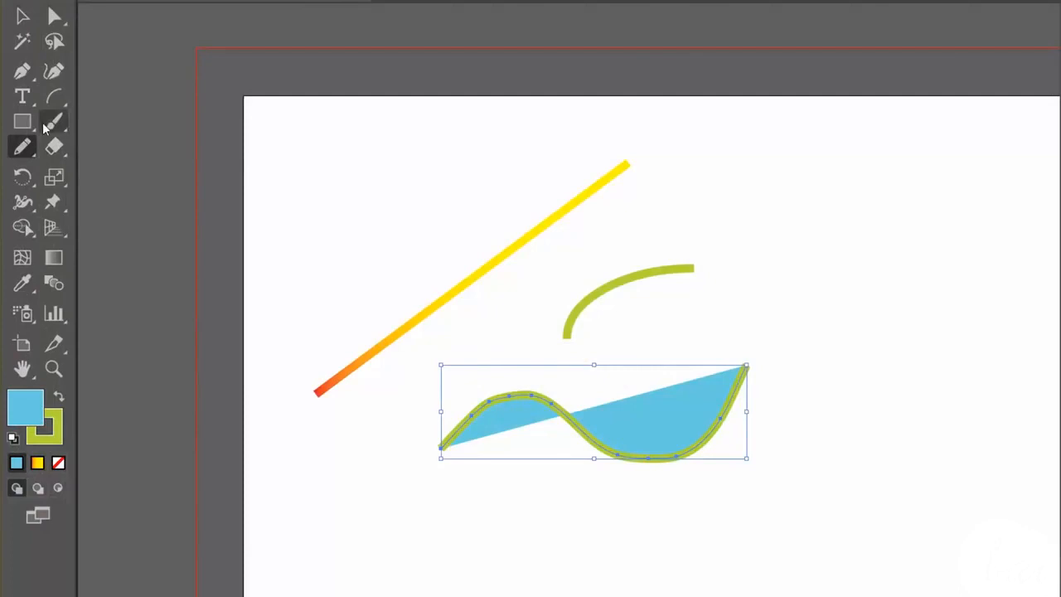
- Paint a thick green wavy stroke below the filled path with the Paintbrush tool
left_click(47, 133)
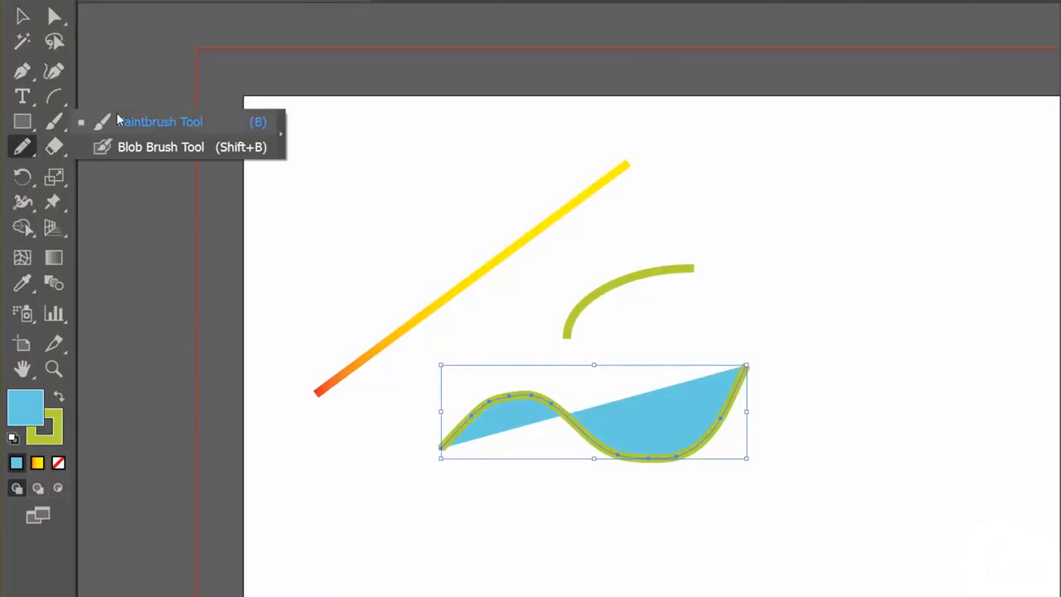
left_click(141, 124)
scroll(365, 431, "down", 3)
left_click_drag(335, 485, 707, 386)
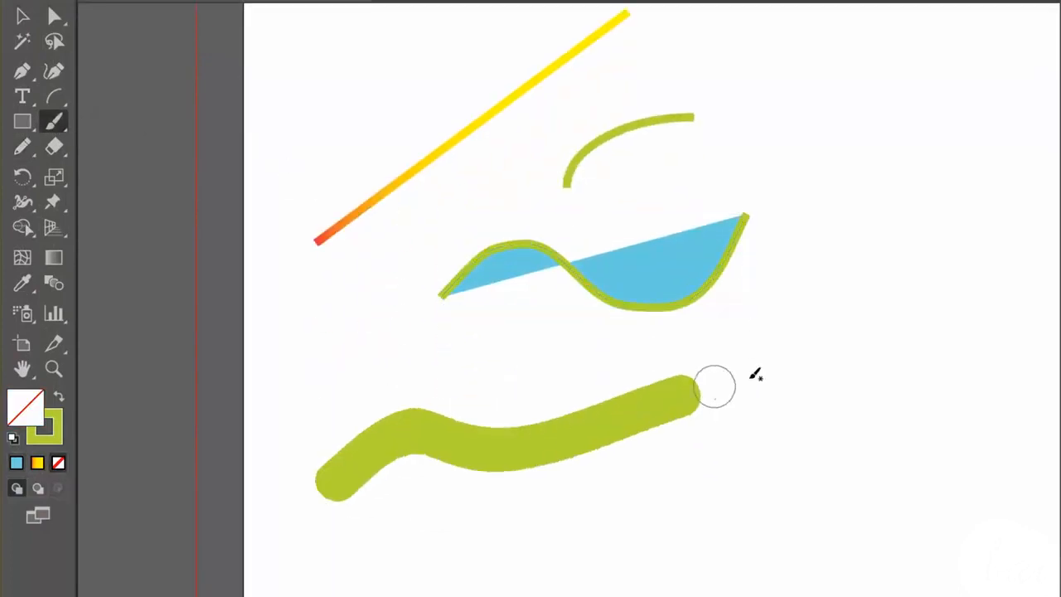
- Choose a rough, dry-textured brush and paint two short green strokes below the thick wavy stroke
left_click(969, 349)
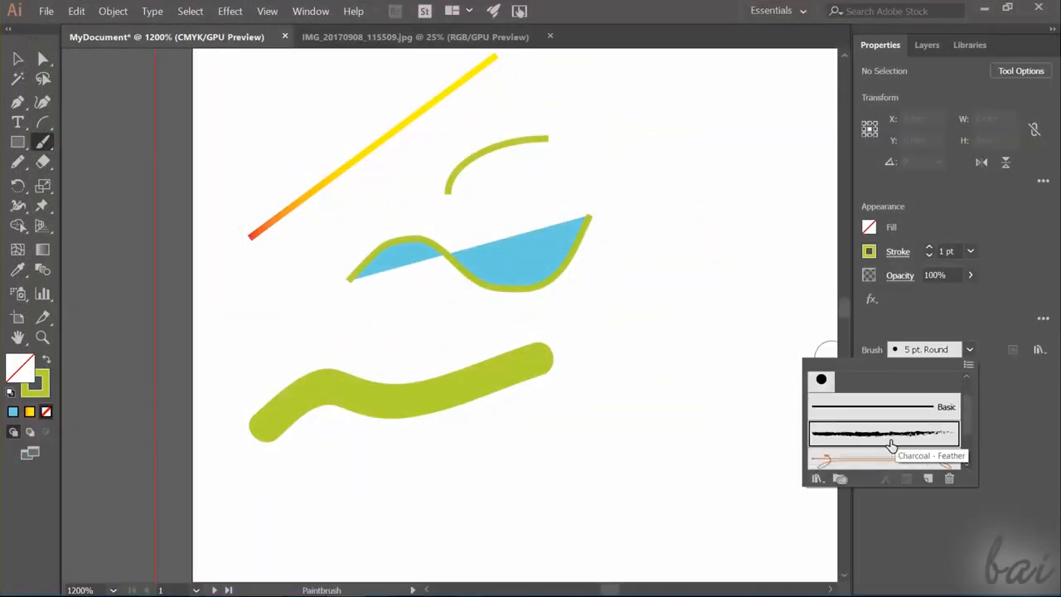
left_click(889, 441)
left_click_drag(583, 401, 464, 436)
left_click_drag(346, 486, 452, 459)
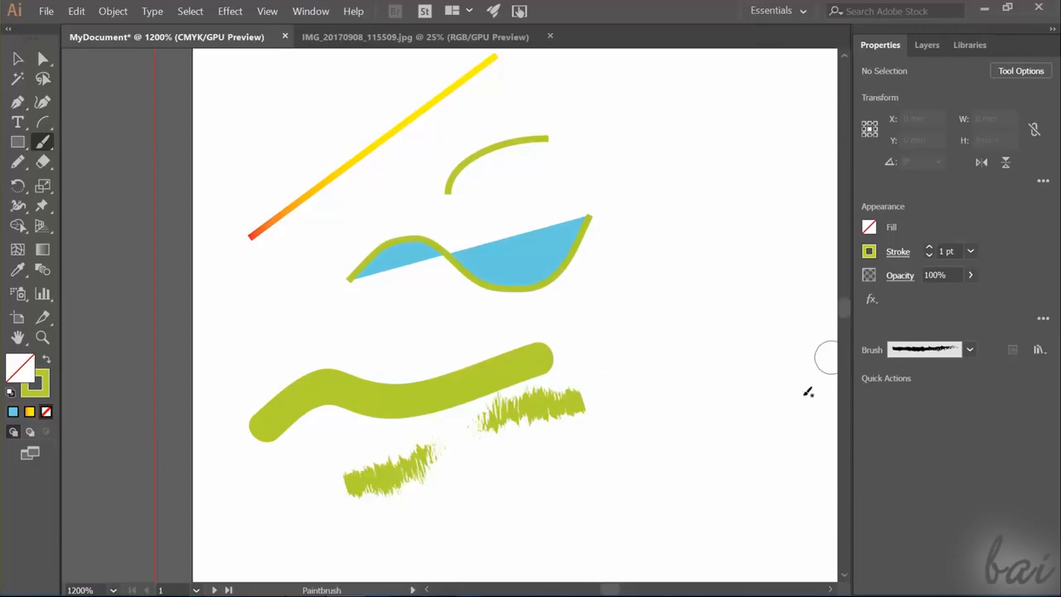
- Choose a translucent watercolour-style brush and paint broad green strokes across the lower part of the drawing
left_click(969, 349)
left_click(967, 465)
left_click(920, 433)
scroll(701, 356, "down", 3)
mouse_move(711, 342)
left_mouse_down()
mouse_move(601, 431)
mouse_move(568, 477)
mouse_move(340, 511)
left_mouse_up()
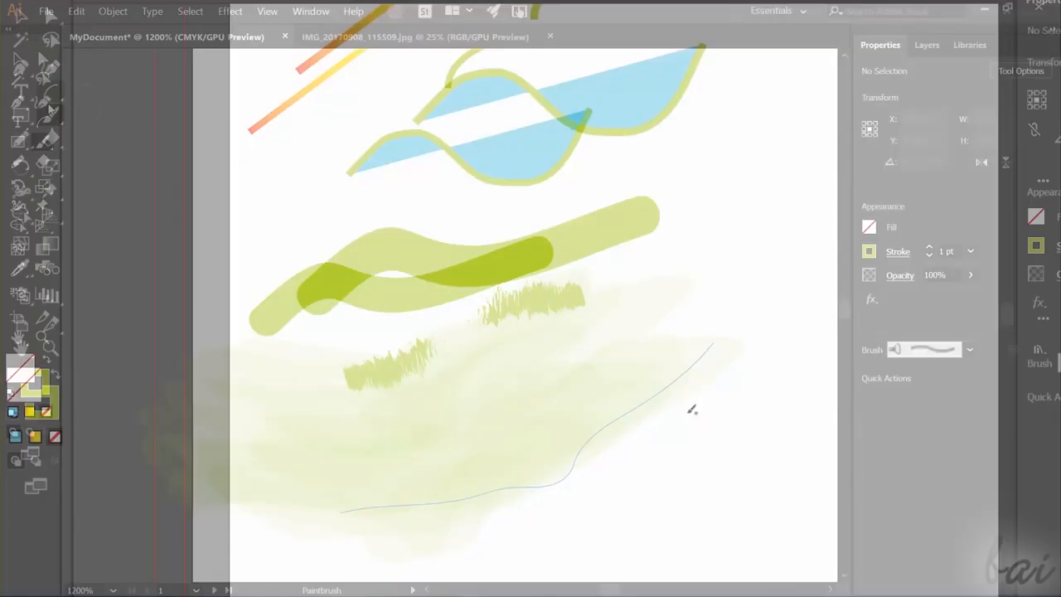
- Paint a second green wavy shape below the thick stroke with the Blob Brush tool and select it
left_click(44, 142)
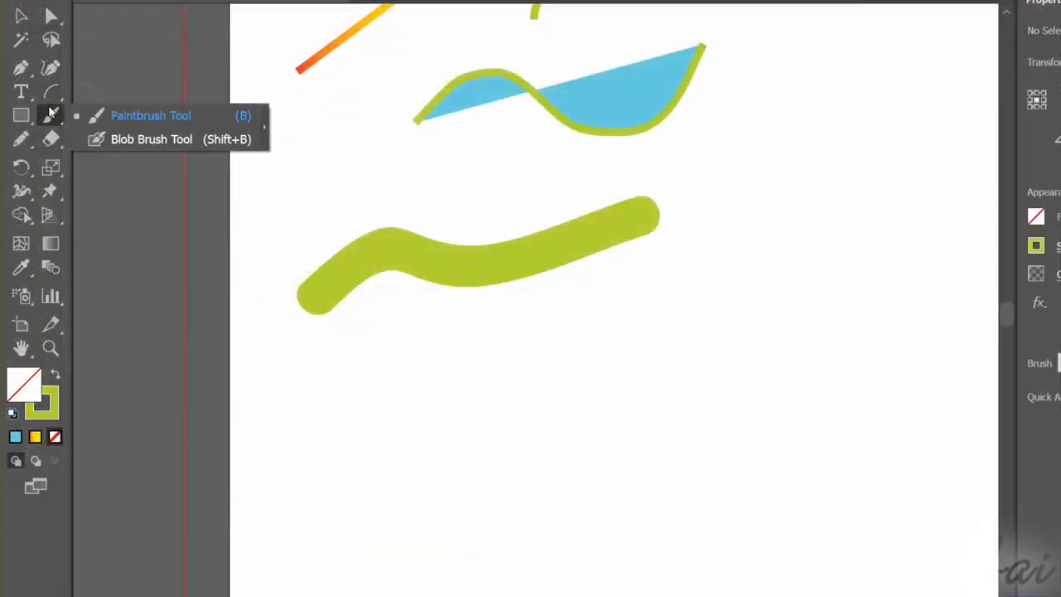
left_click(139, 141)
mouse_move(322, 431)
left_mouse_down()
mouse_move(437, 360)
mouse_move(669, 332)
mouse_move(694, 315)
left_mouse_up()
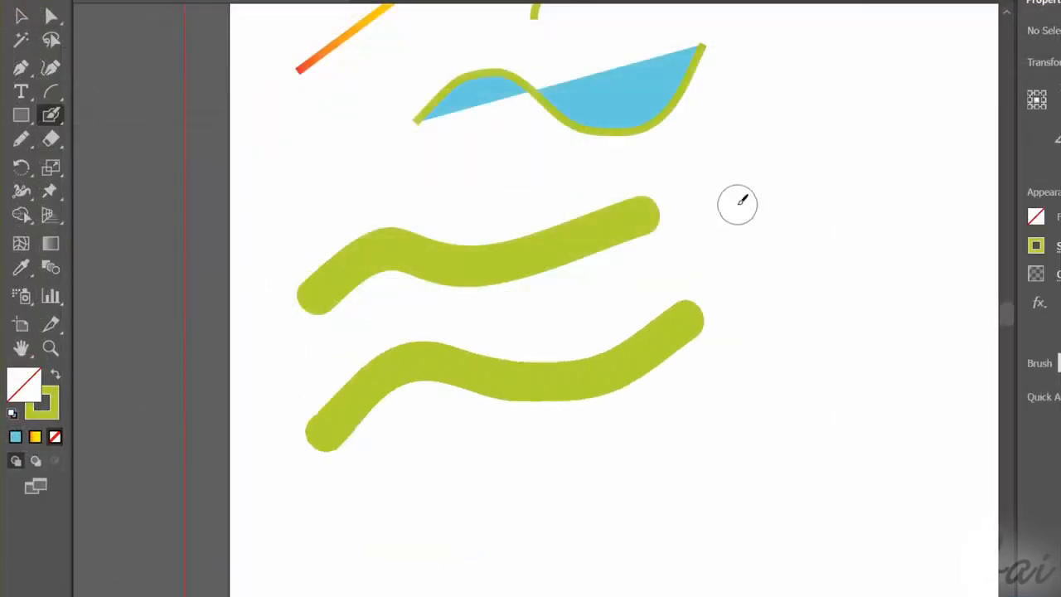
left_click(20, 15)
left_click(407, 374)
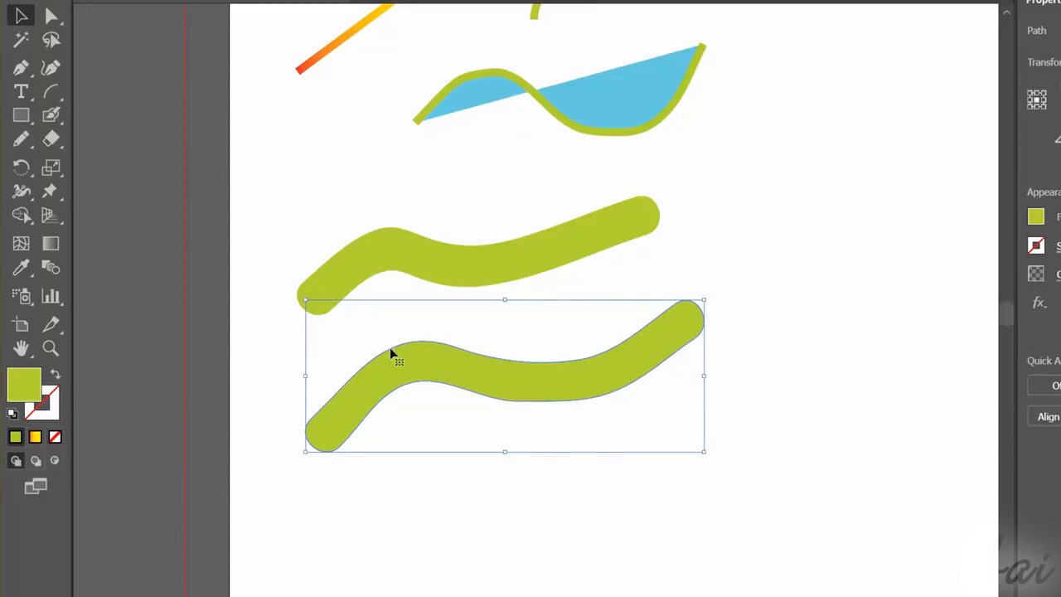
- Set the stroke of the selected wavy Blob Brush shape to a solid blue using the Color Picker
double_click(41, 404)
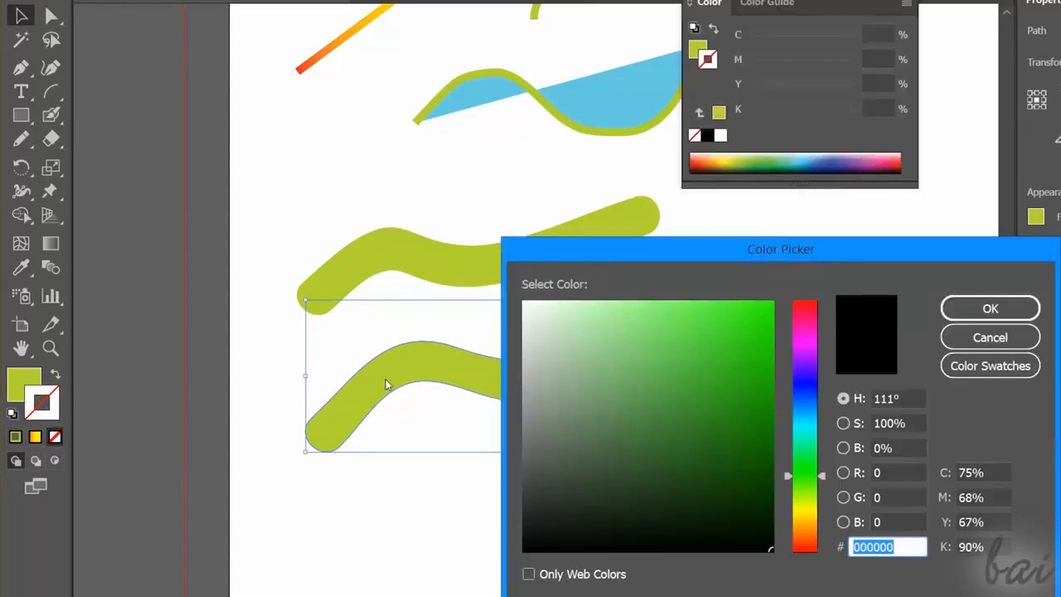
left_click(806, 384)
left_click(772, 302)
left_click(982, 307)
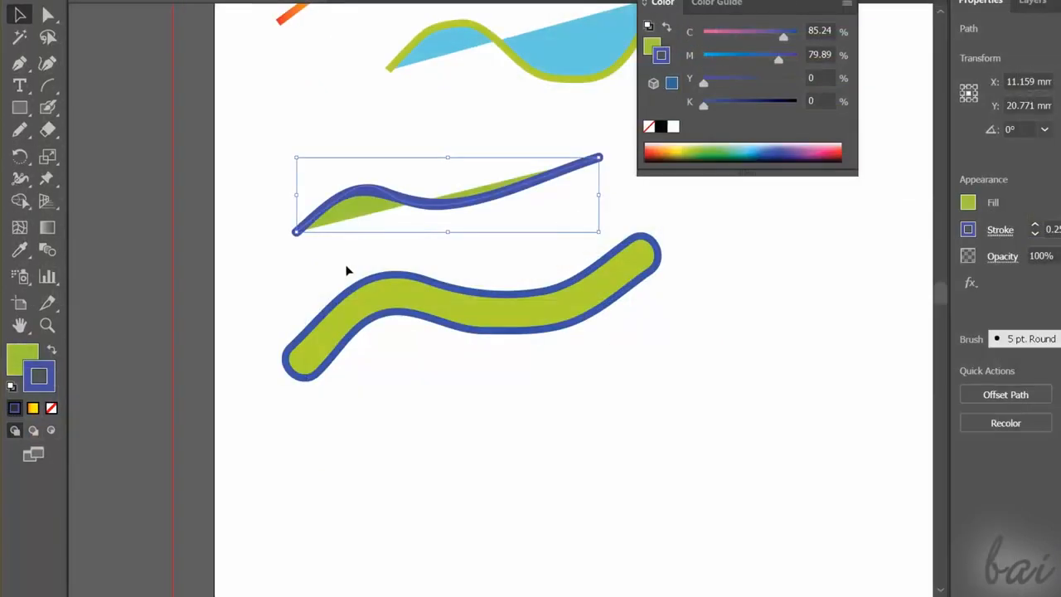
- Draw a green rectangle with a blue outline below the wavy shape and a horizontal ellipse to its right
left_click(20, 108)
left_click(112, 109)
left_click_drag(303, 409, 466, 514)
left_click(20, 109)
left_click(103, 153)
left_click_drag(519, 379, 632, 434)
- Draw a slightly tilted five-pointed star about 5.8 mm wide below the ellipse with the Star tool
left_click(20, 109)
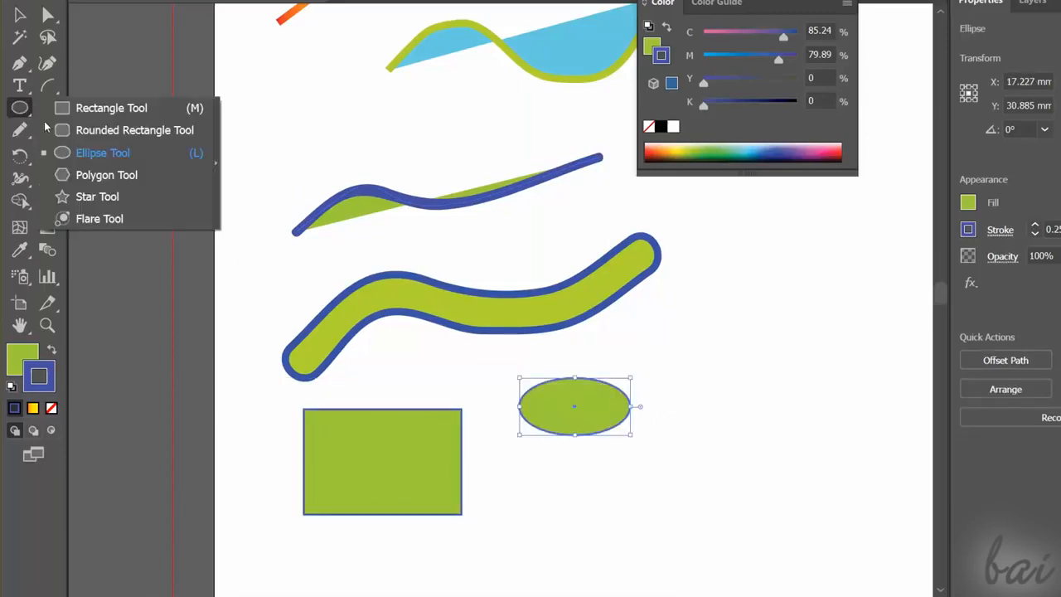
left_click(104, 197)
left_click_drag(528, 527, 578, 483)
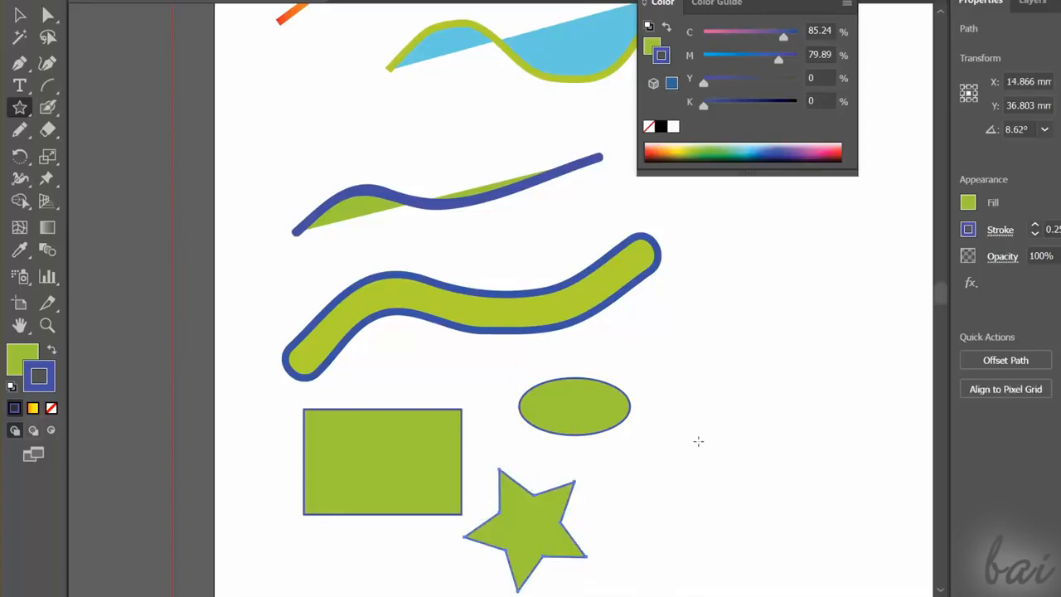
scroll(664, 444, "down", 1)
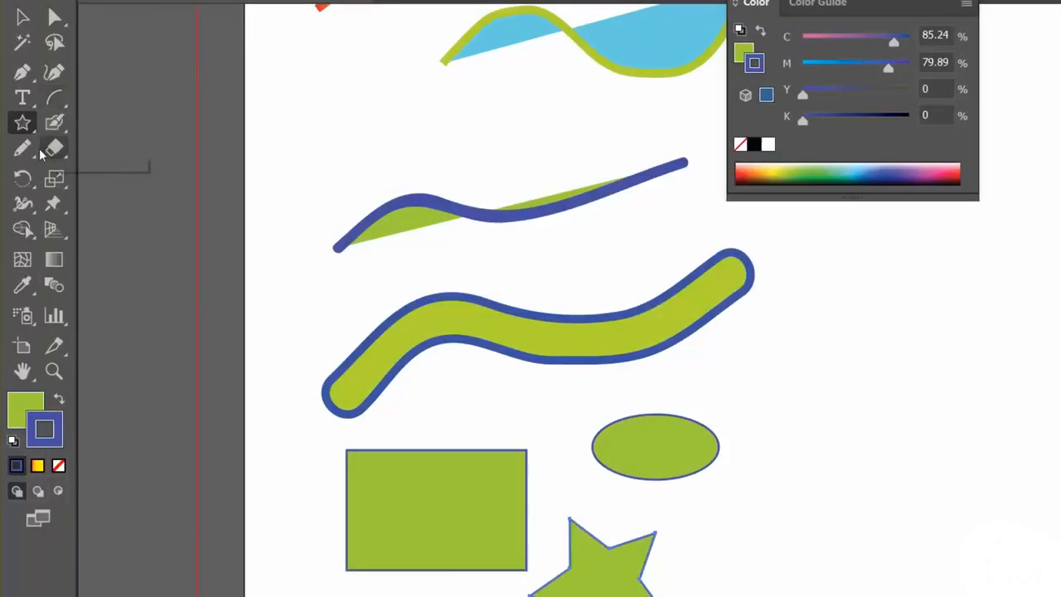
- Examine the Blob Brush tool options and the Arc Segment tool options, leaving both without changes
left_click(45, 108)
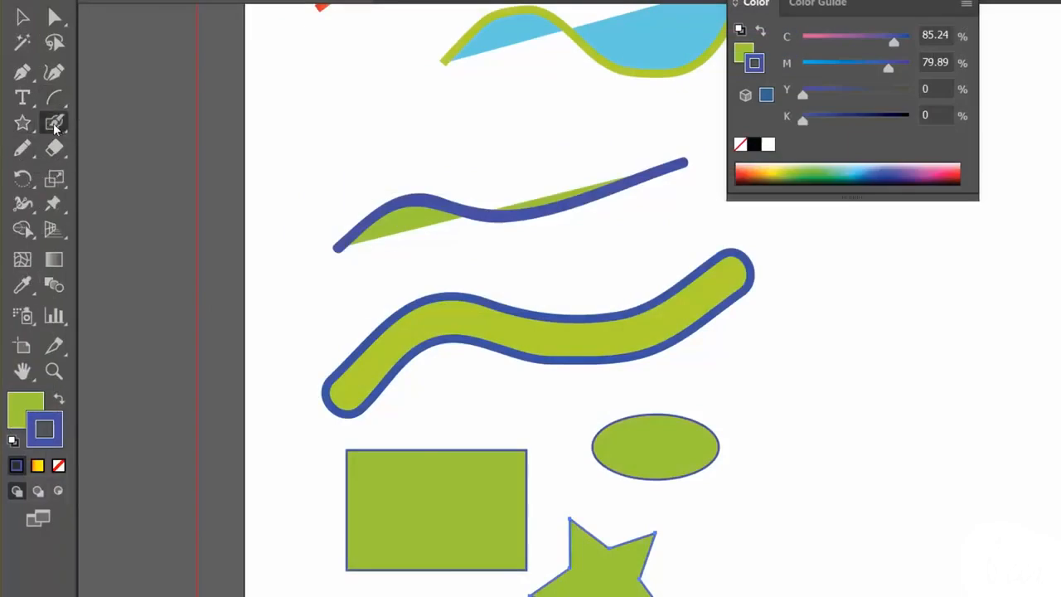
double_click(55, 124)
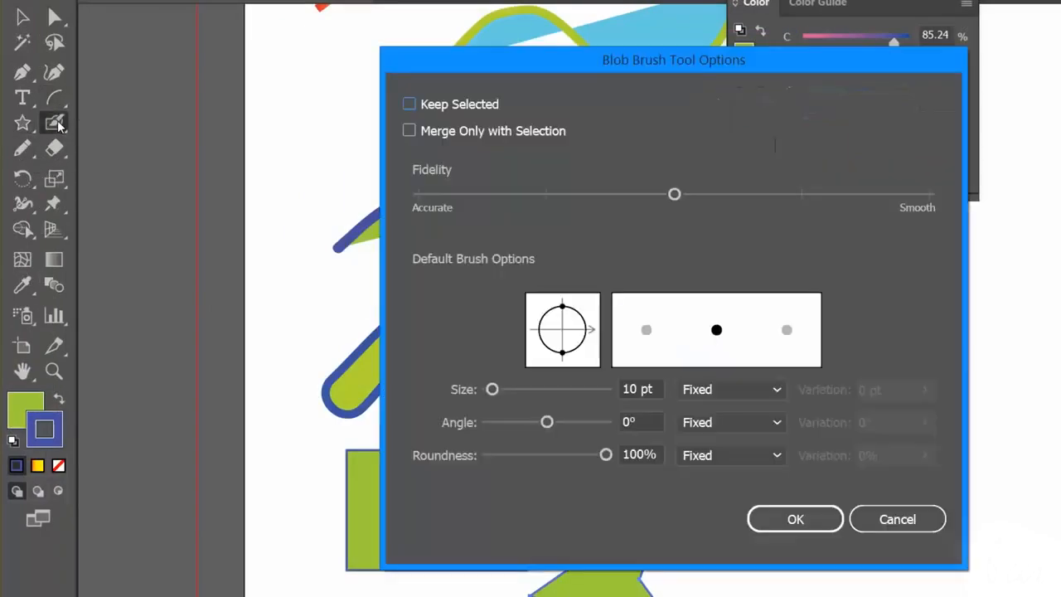
left_click(892, 516)
left_click(53, 98)
double_click(53, 97)
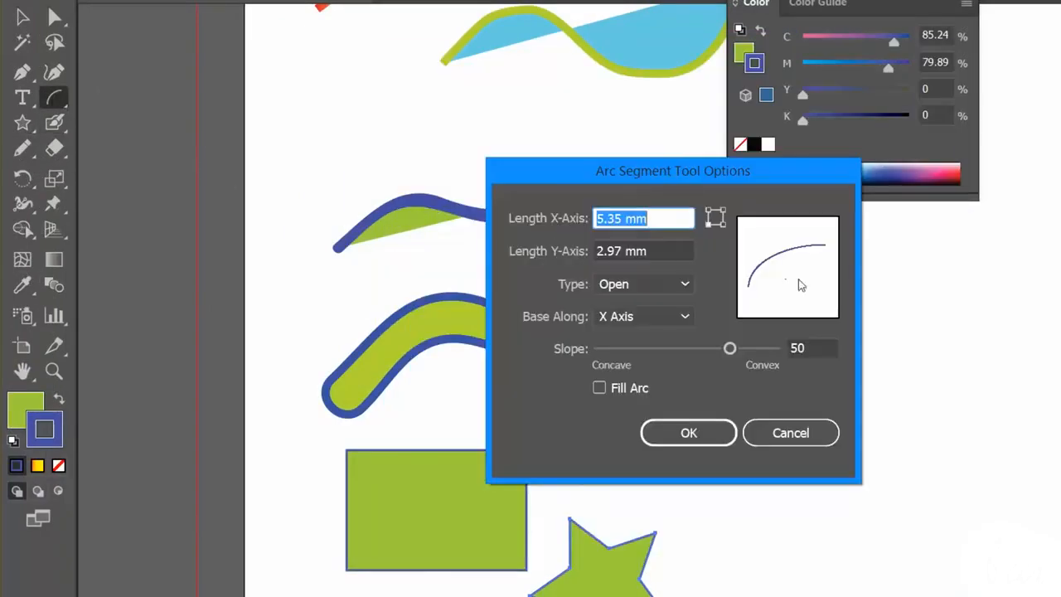
left_click(791, 433)
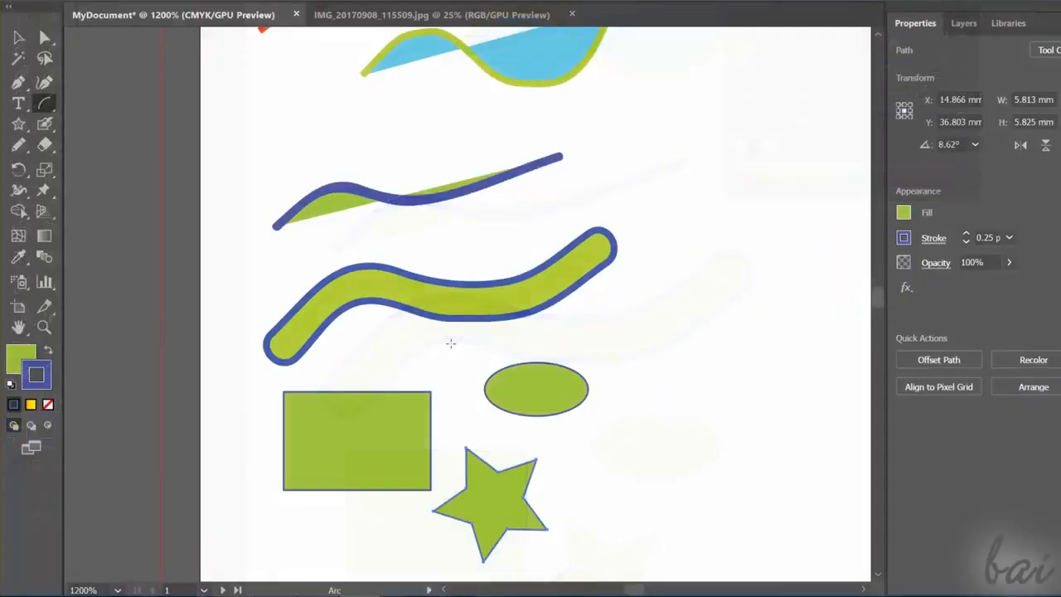
- Zoom out to 300% and back in repeatedly around the drawn shapes, ending at 8500%
scroll(473, 352, "down", 3)
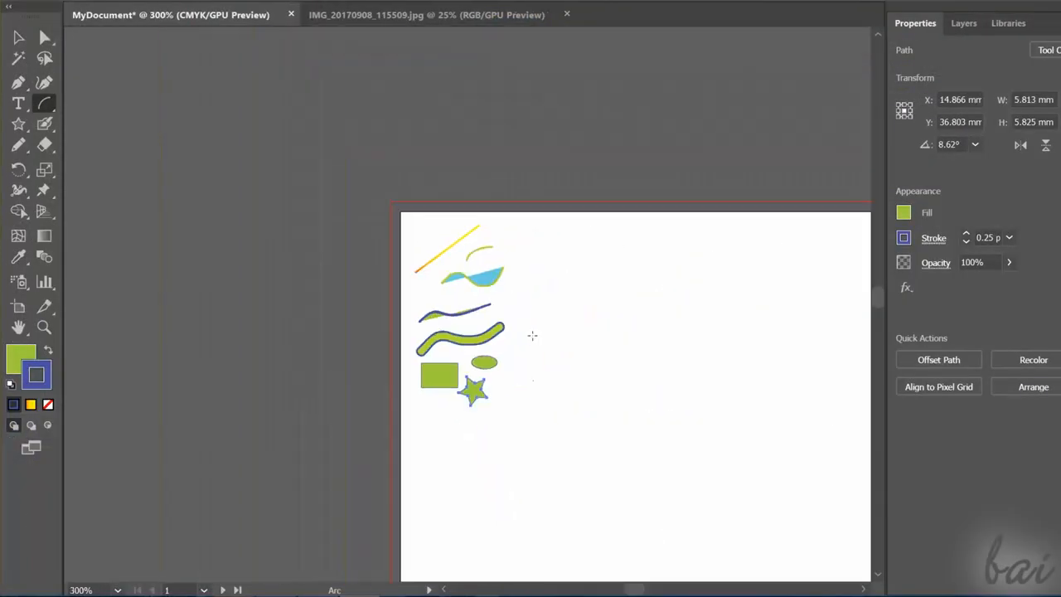
scroll(470, 357, "up", 9)
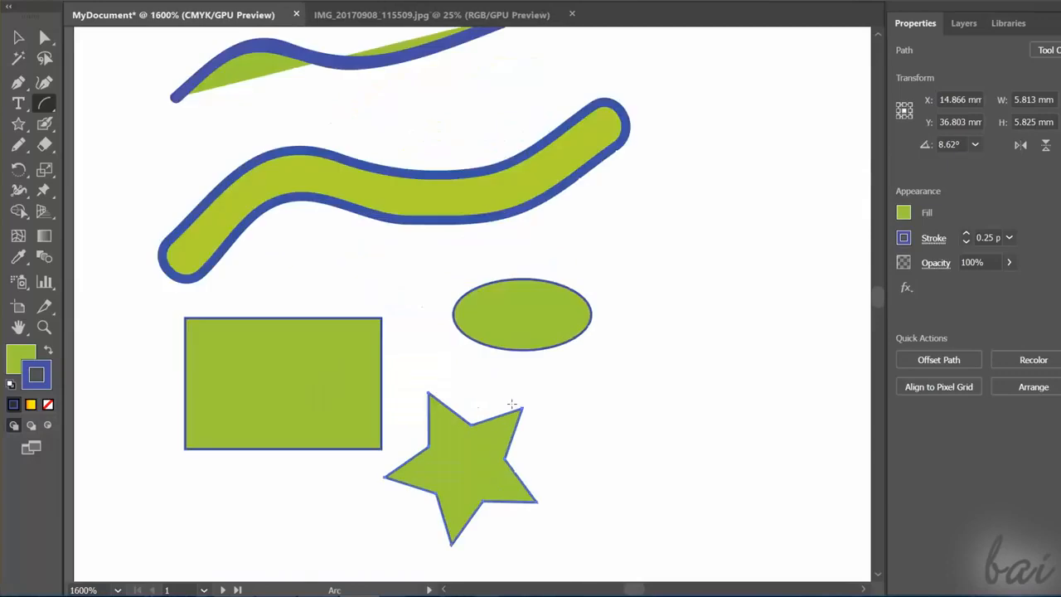
scroll(508, 399, "down", 6)
scroll(388, 385, "up", 7)
scroll(398, 389, "down", 6)
scroll(570, 427, "up", 7)
scroll(569, 437, "down", 6)
scroll(477, 383, "up", 6)
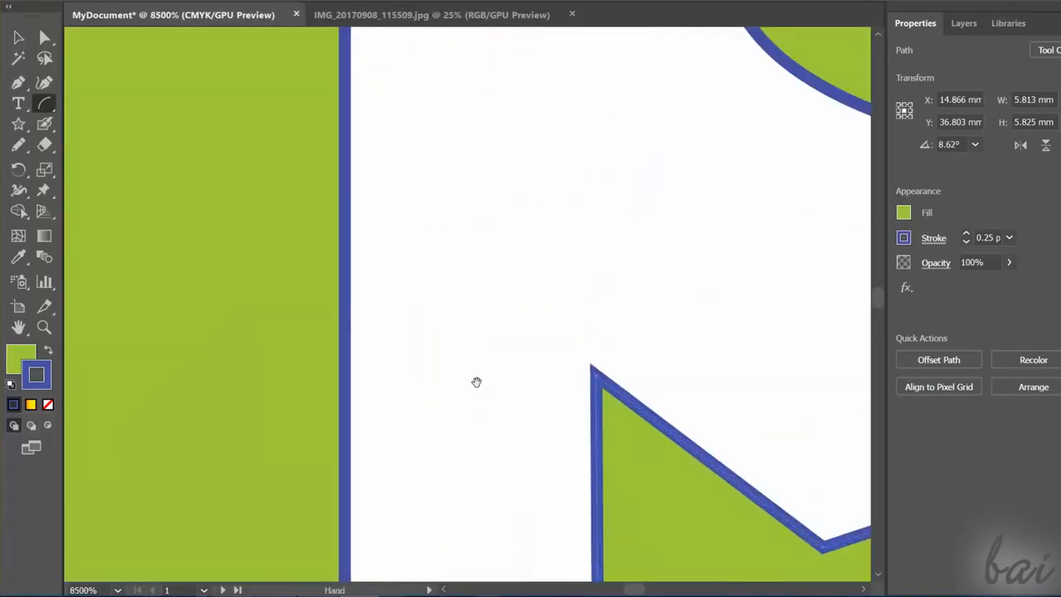
- Pan around the enlarged drawing to inspect the ellipse and the neighbouring shapes up close
left_click_drag(345, 307, 501, 464)
left_click_drag(402, 213, 316, 425)
left_click_drag(581, 341, 362, 372)
left_click_drag(559, 289, 260, 218)
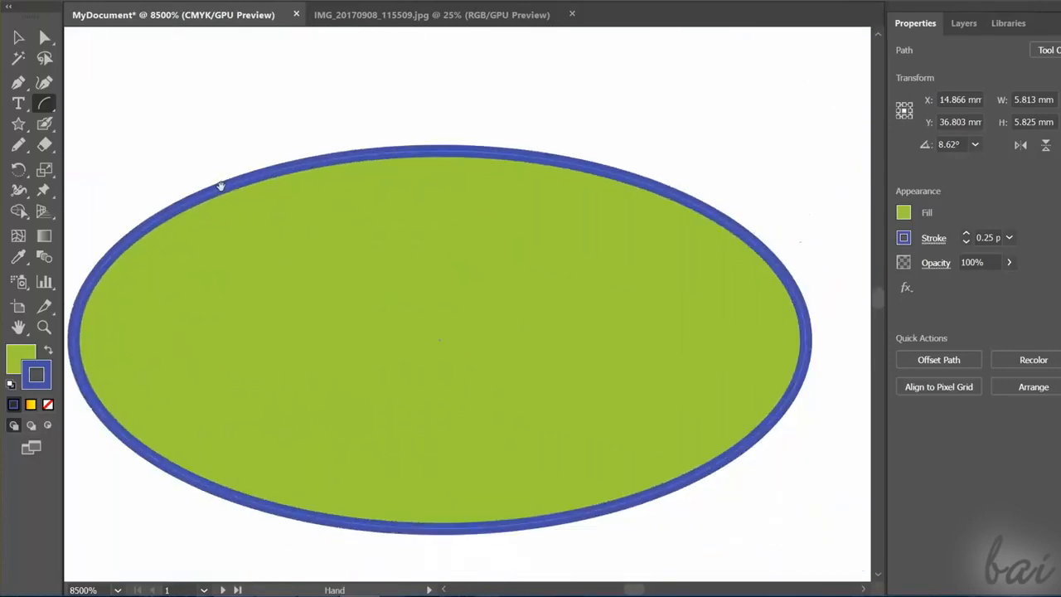
left_click_drag(533, 409, 436, 152)
left_click_drag(508, 419, 545, 163)
mouse_move(194, 393)
left_mouse_down()
mouse_move(224, 381)
mouse_move(325, 389)
mouse_move(409, 356)
mouse_move(512, 274)
mouse_move(564, 270)
mouse_move(605, 270)
mouse_move(630, 301)
mouse_move(644, 368)
mouse_move(621, 301)
mouse_move(577, 241)
left_mouse_up()
mouse_move(445, 282)
left_mouse_down()
mouse_move(581, 214)
mouse_move(635, 165)
left_mouse_up()
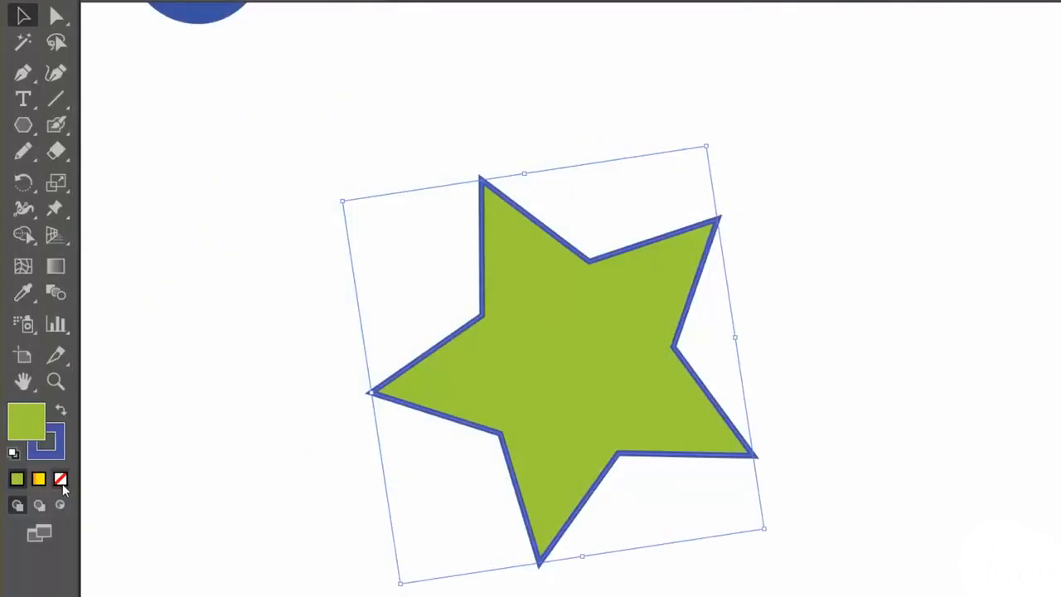
- Remove the selected star's fill and try removing its stroke as well
left_click(63, 485)
left_click(61, 446)
left_click(61, 480)
left_click(57, 101)
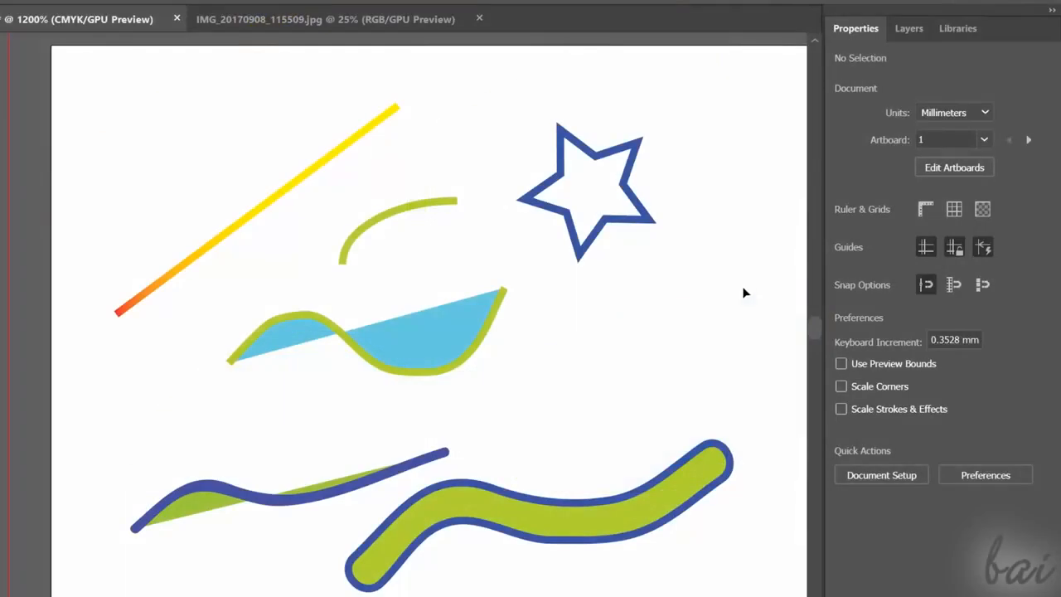
- Expand Layer 1 to list its objects and select the star, each path and the line one after another
left_click(910, 28)
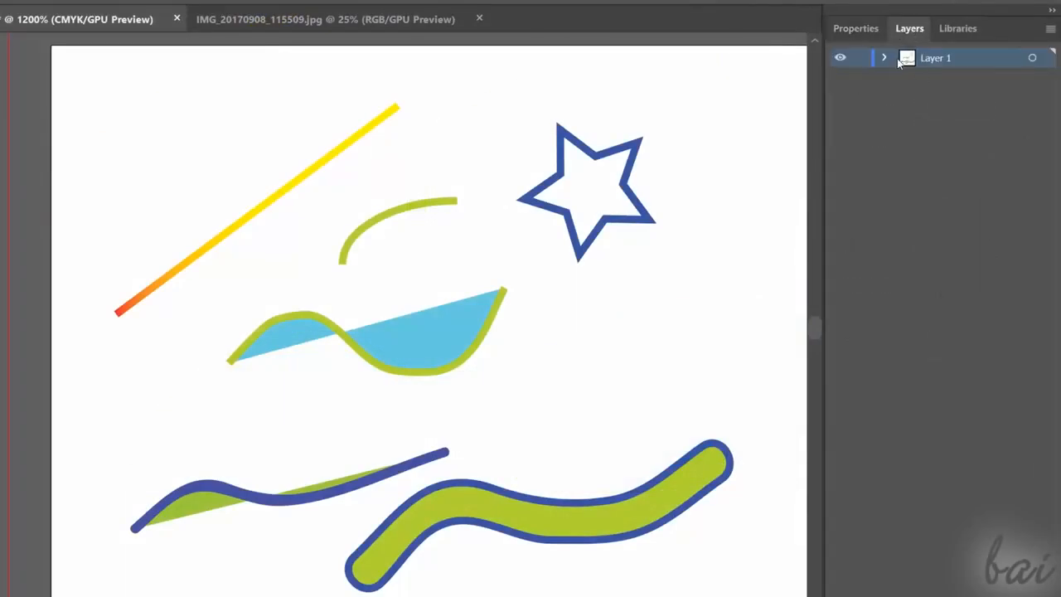
left_click(883, 58)
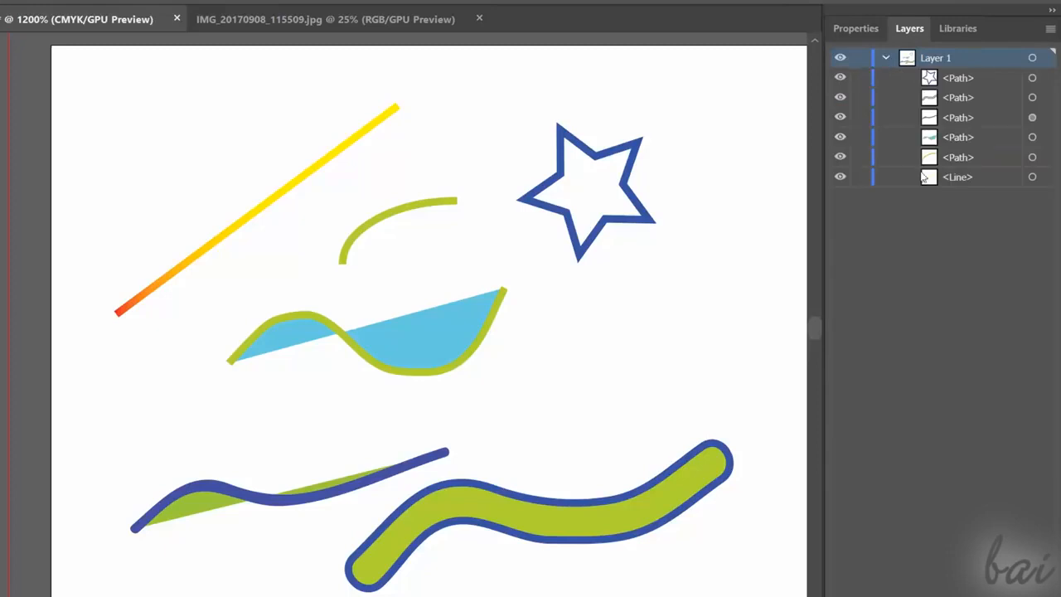
left_click(1032, 79)
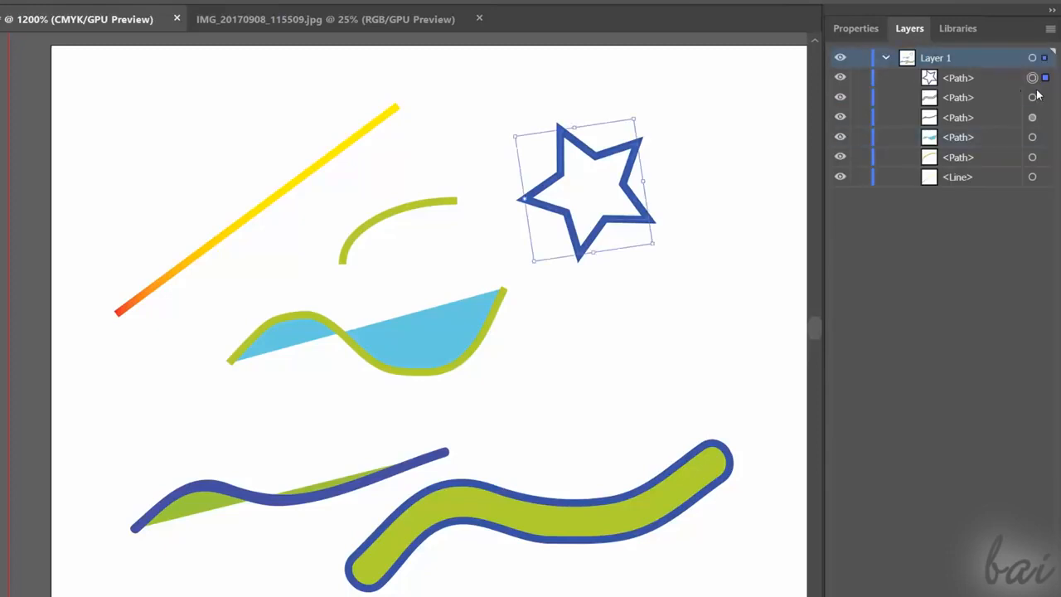
left_click(1032, 97)
left_click(1032, 117)
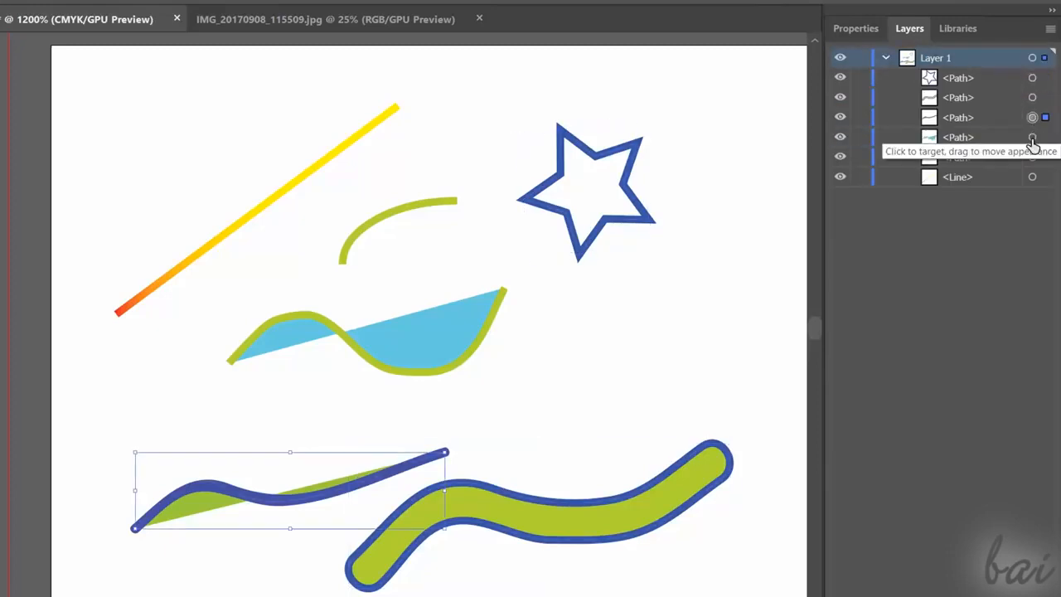
left_click(1032, 136)
left_click(1032, 156)
left_click(1032, 177)
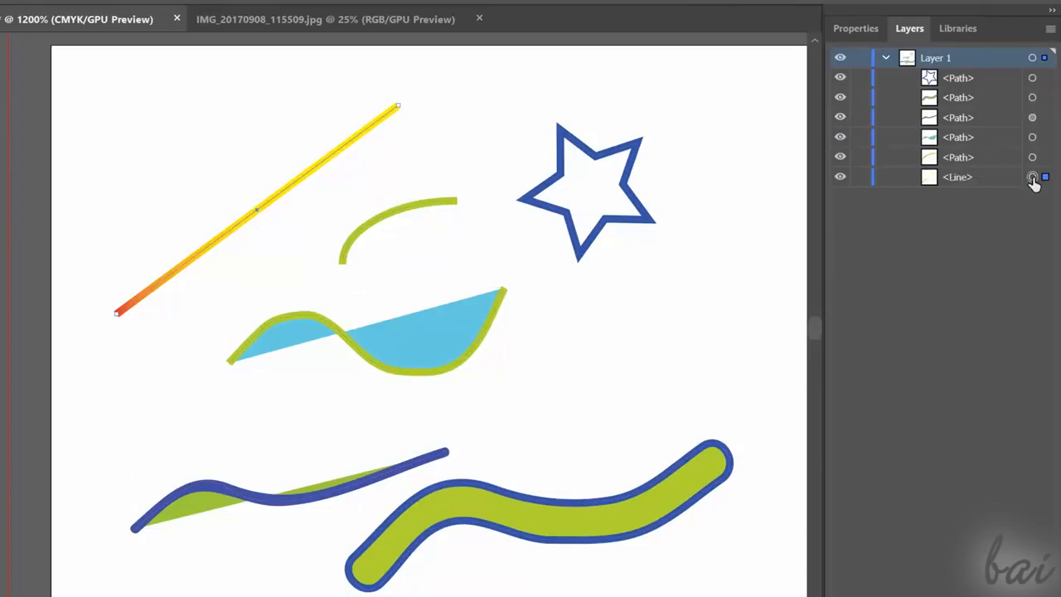
- Hide and show the paths below the star and the line in Layer 1 one by one
left_click(840, 97)
left_click(840, 118)
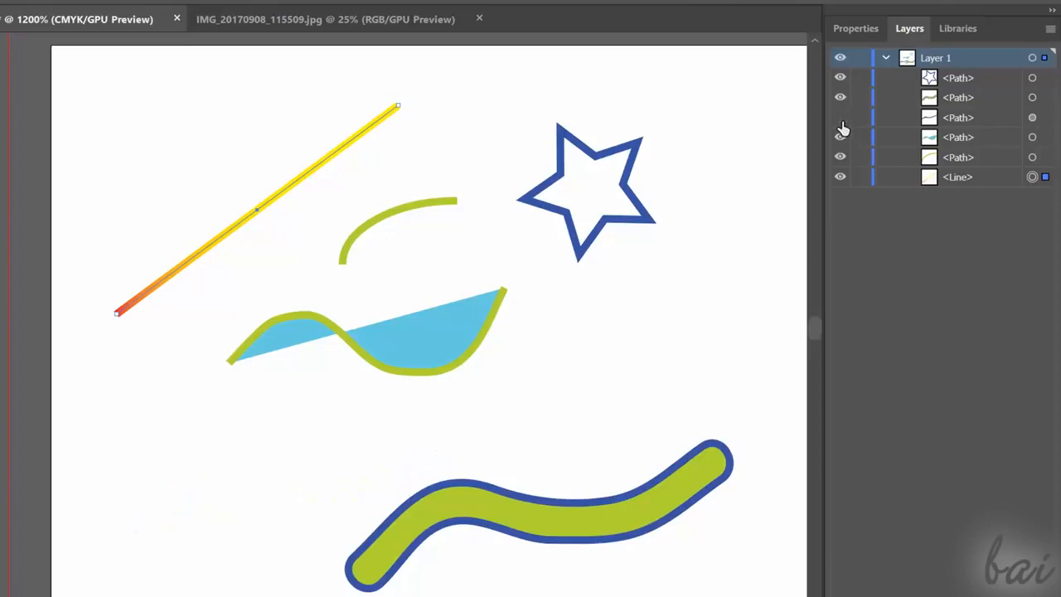
left_click(841, 120)
left_click(840, 138)
left_click(840, 138)
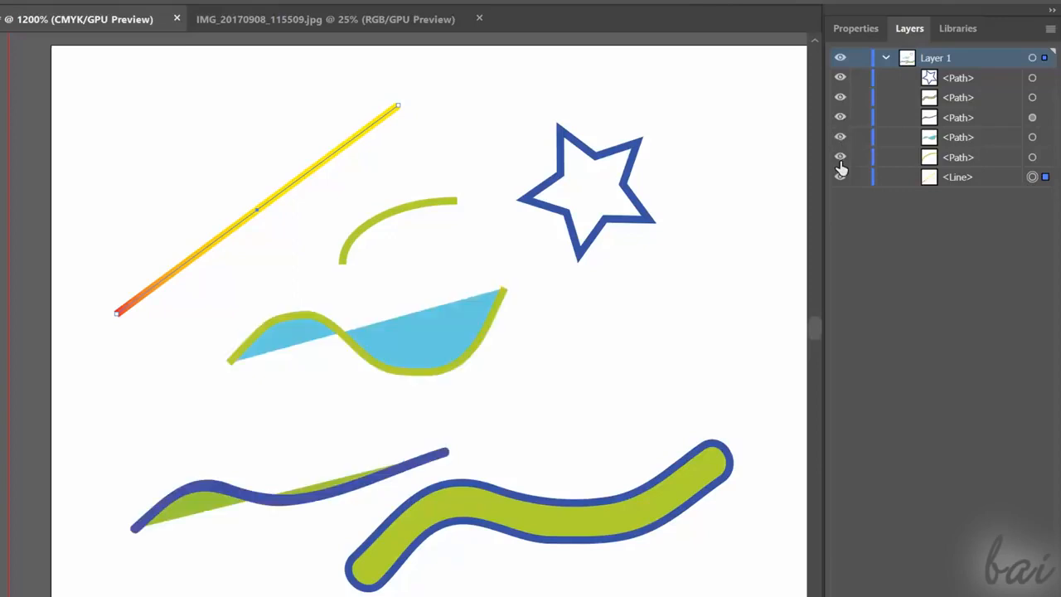
left_click(840, 157)
left_click(840, 157)
left_click(841, 178)
left_click(840, 177)
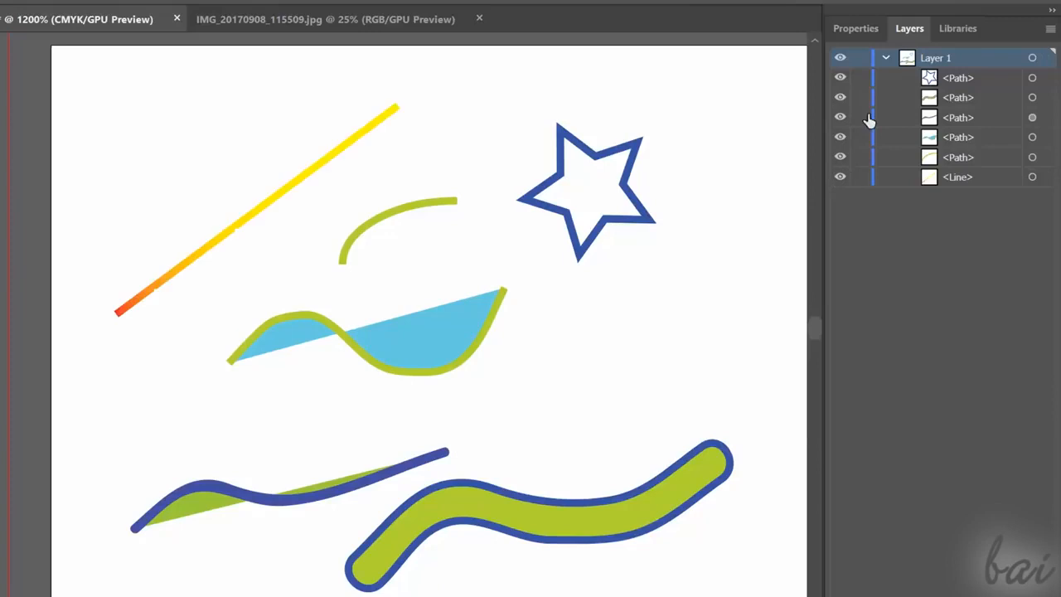
- Hide the whole of Layer 1 and show it again, twice in a row
left_click(840, 58)
left_click(842, 58)
left_click(841, 58)
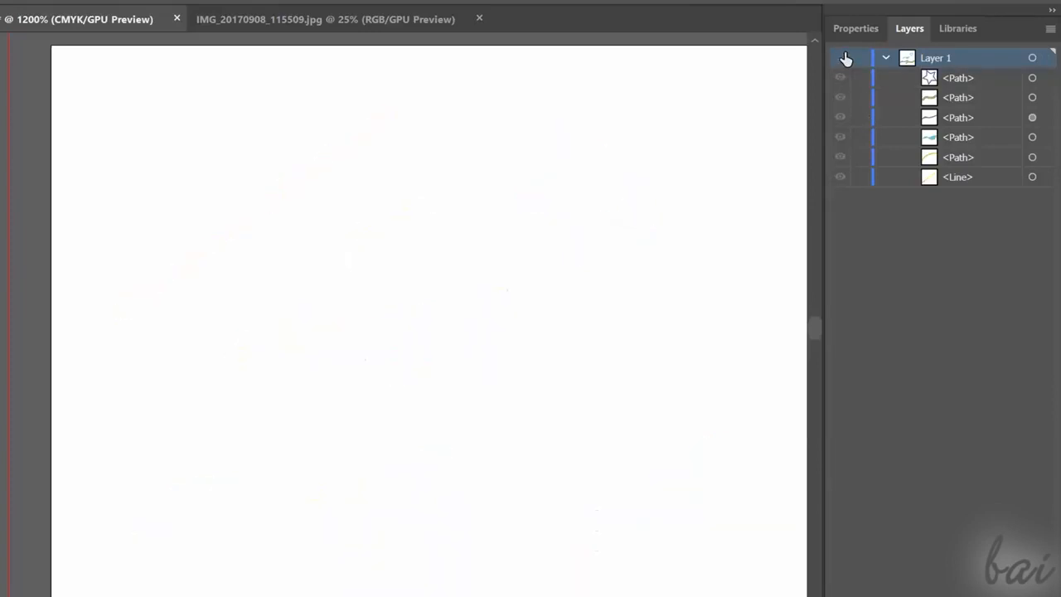
left_click(842, 58)
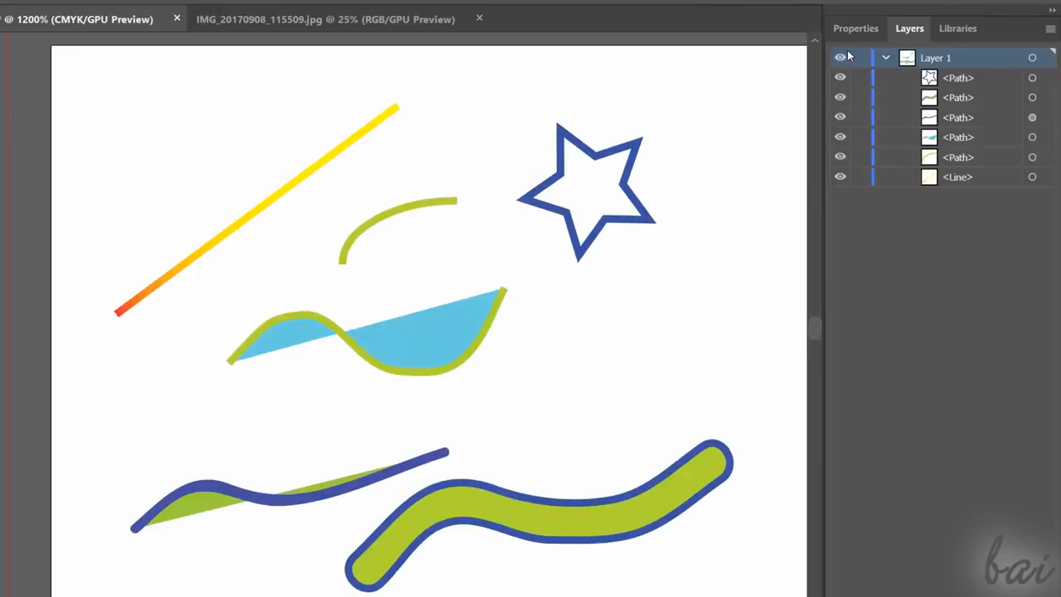
- Target the star, the two wavy shapes, the blue-filled path and the arc in turn from the layer list
left_click(1032, 77)
left_click(1032, 97)
left_click(1034, 118)
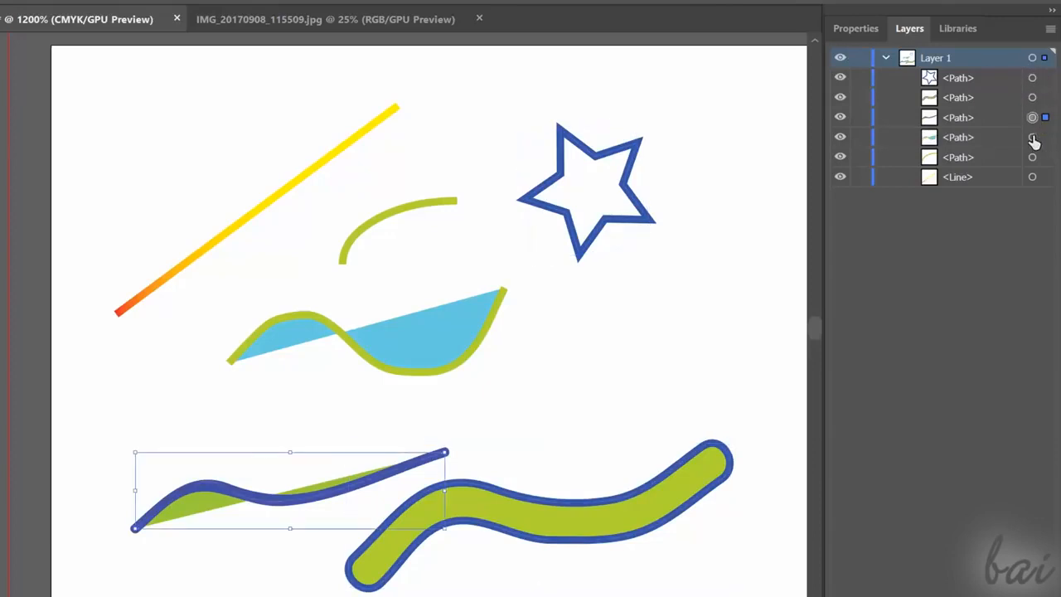
left_click(1033, 137)
left_click(1033, 157)
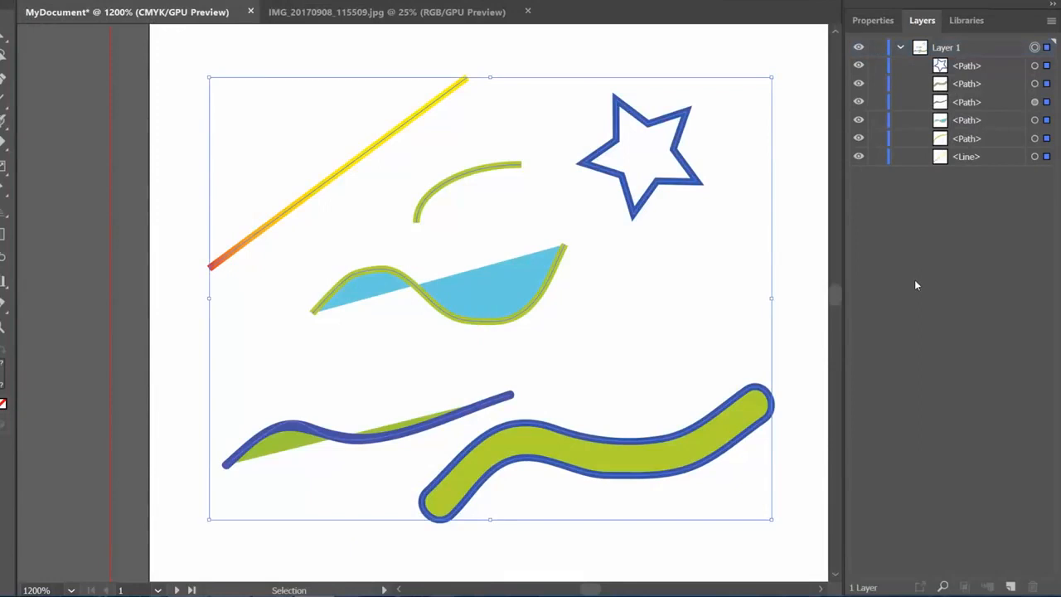
- Create a new layer, move the gradient line and the green arc from Layer 1 into it, and expand it
left_click(1011, 587)
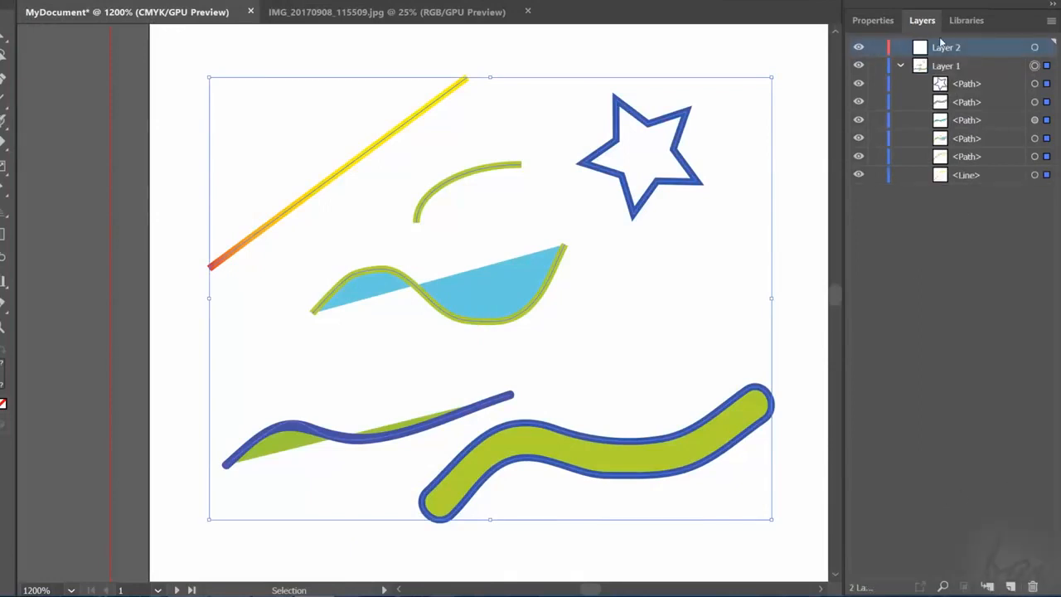
left_click_drag(965, 193, 939, 54)
left_click_drag(962, 173, 936, 53)
left_click(884, 54)
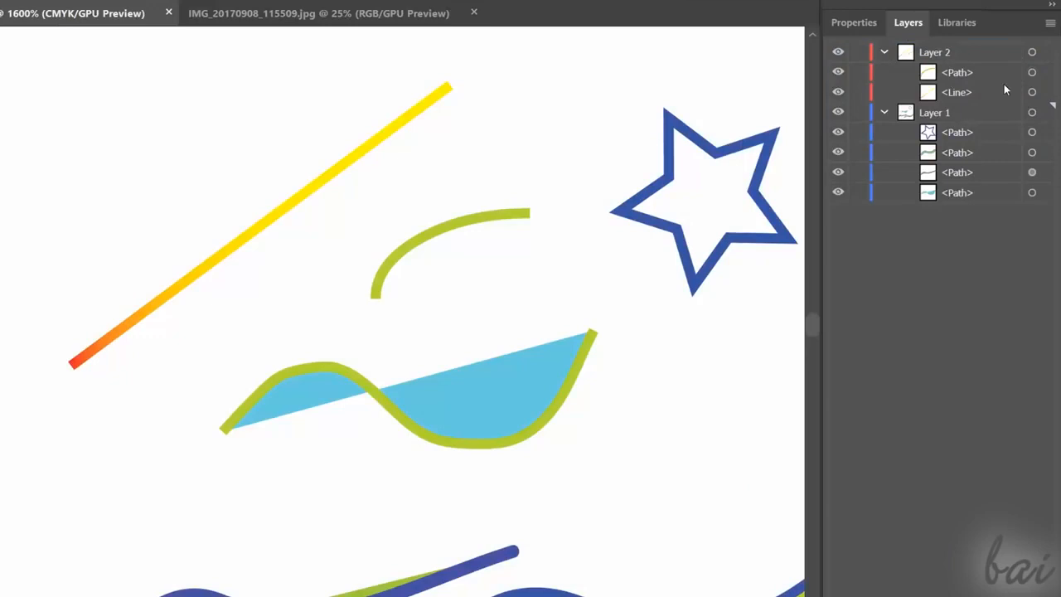
- Select the blue-filled path in Layer 1, then the line and the arc in Layer 2, one at a time
left_click(1032, 192)
left_click(1033, 94)
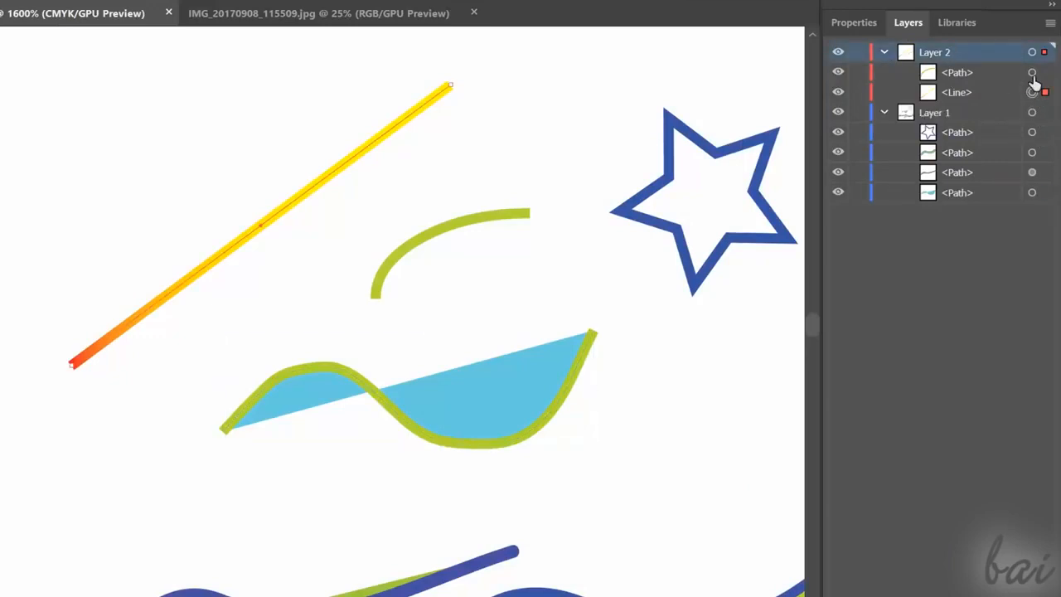
left_click(1033, 73)
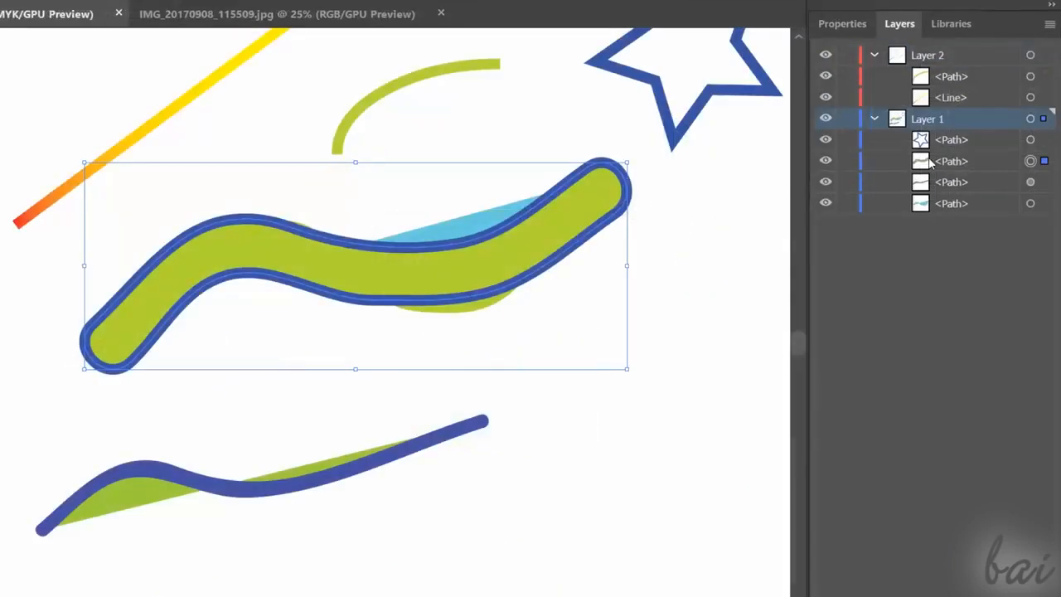
- Move the thick wavy path to the bottom of Layer 1, then bring it forward one level above the blue-filled path
left_click(966, 165)
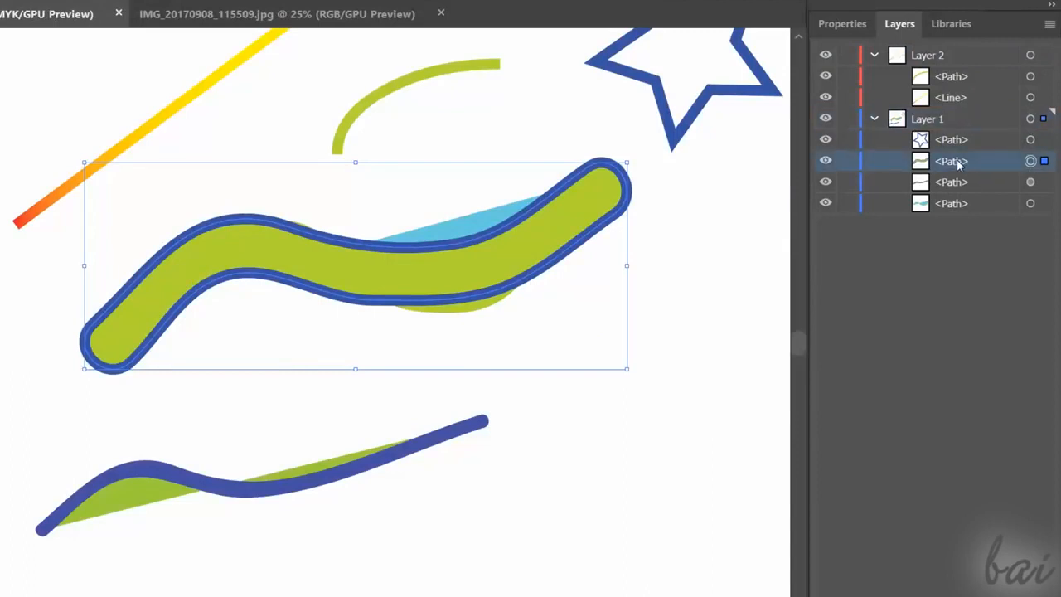
left_click_drag(958, 165, 943, 212)
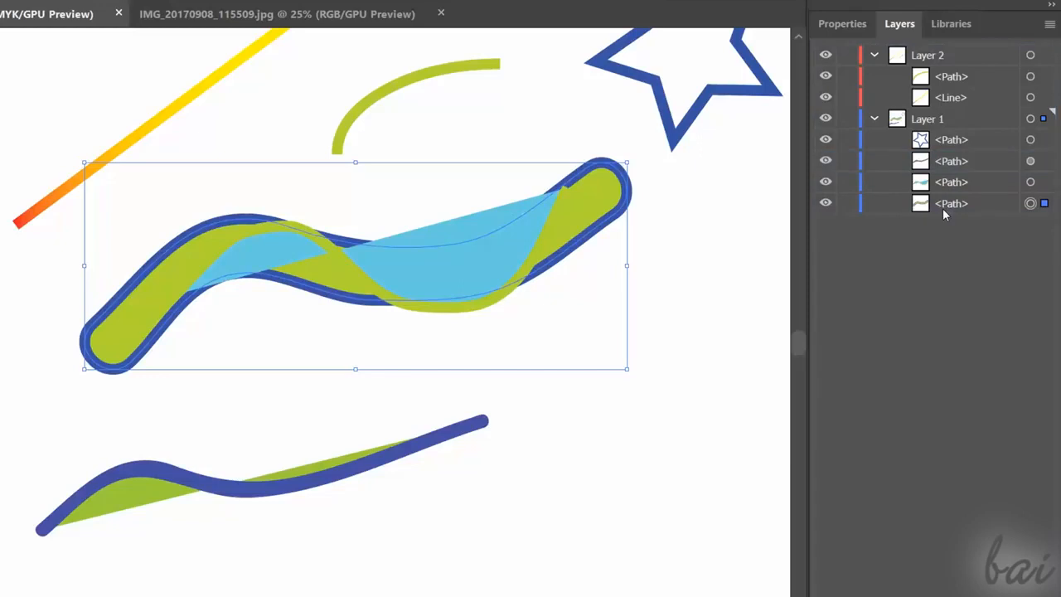
left_click(954, 210)
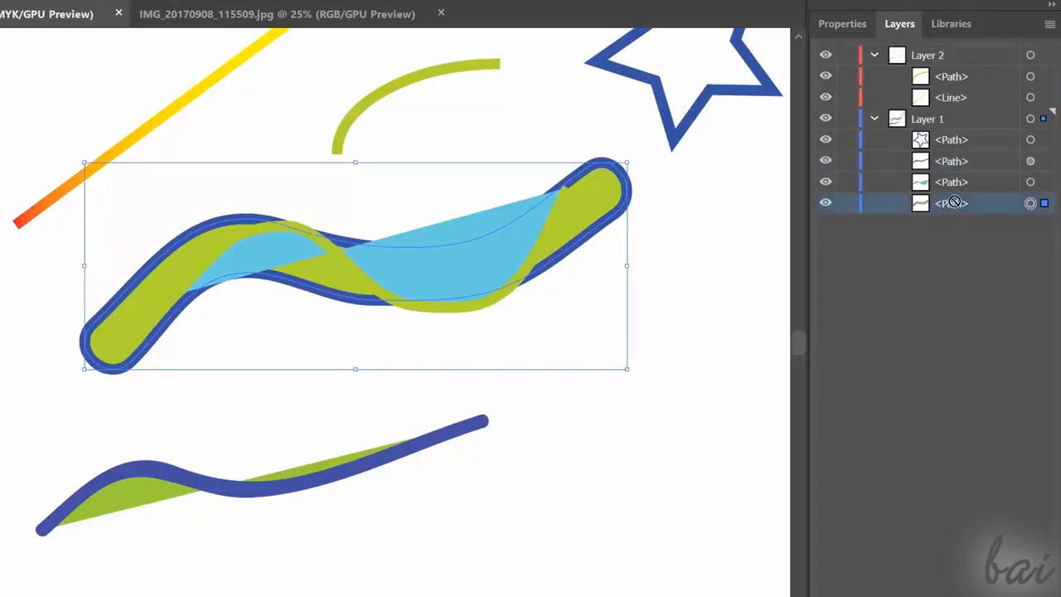
key("ctrl+bracketright")
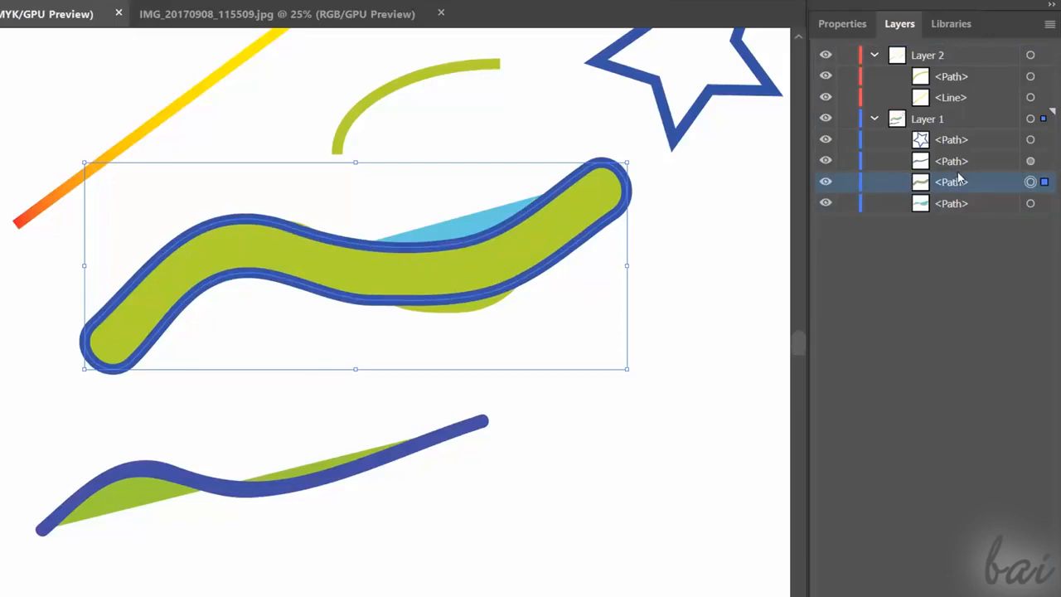
mouse_move(961, 188)
left_mouse_down()
mouse_move(951, 214)
mouse_move(960, 181)
left_mouse_up()
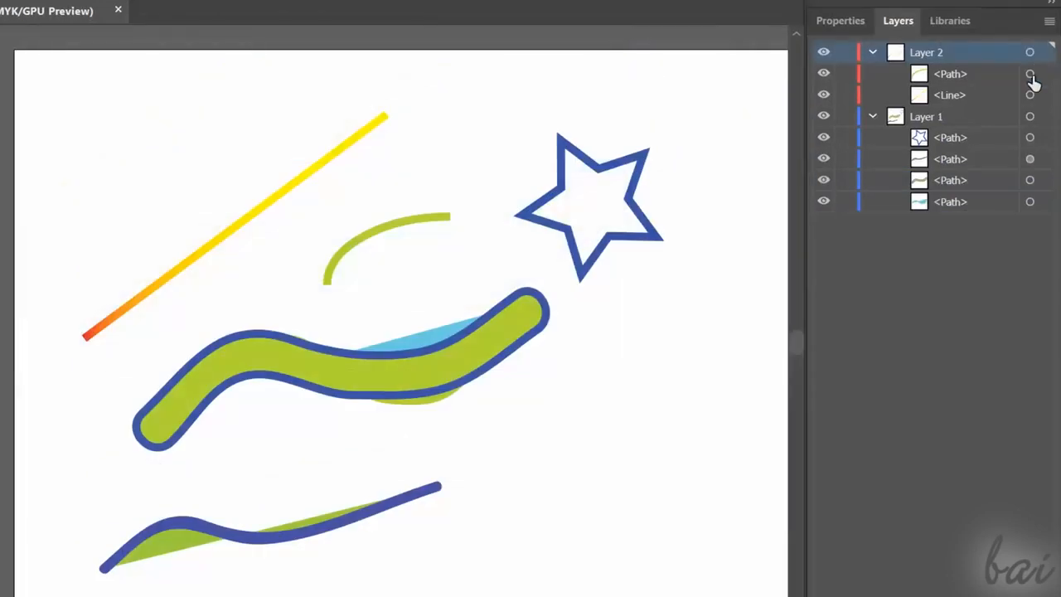
- Target the arc, the gradient line, the star, the two wavy paths, the blue-filled path and all of Layer 1 in turn
left_click(1031, 74)
left_click(1031, 95)
left_click(1030, 138)
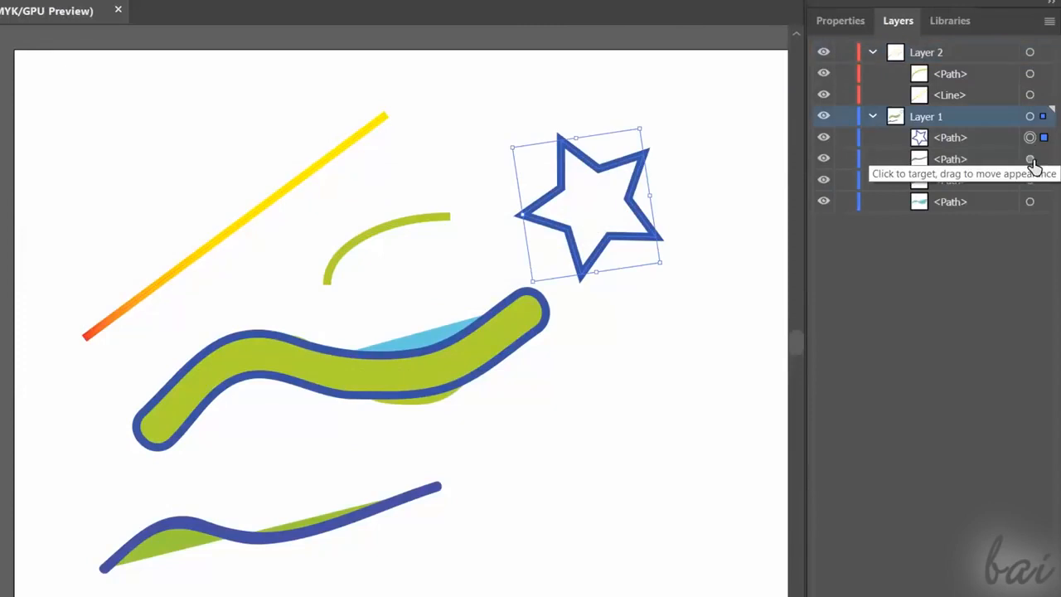
left_click(1030, 159)
left_click(1030, 180)
left_click(1031, 201)
left_click(1031, 116)
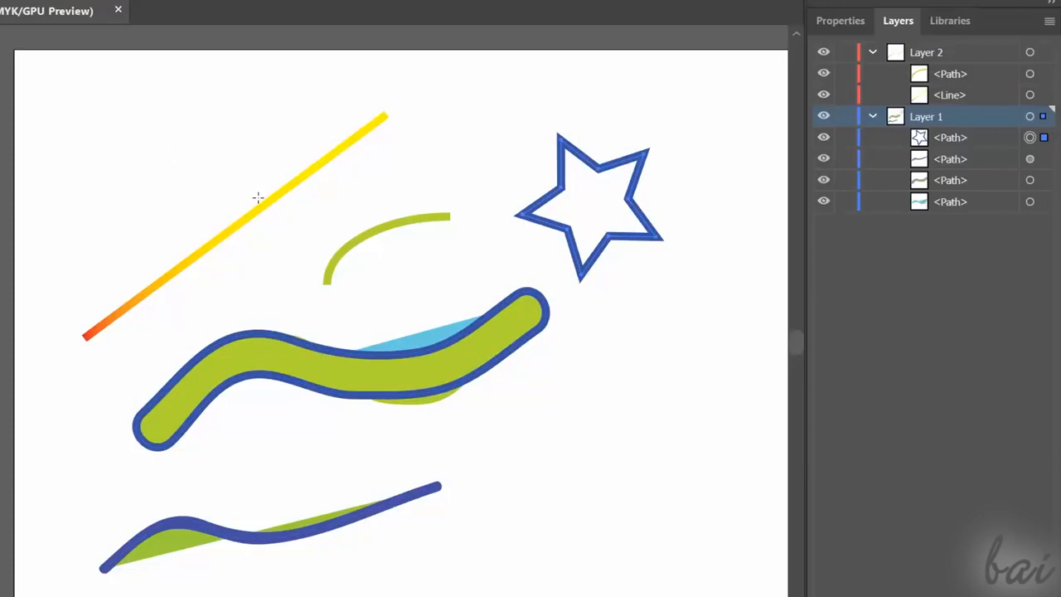
- Use the Selection tool to select the gradient line, the arc, the thick wavy path and the star directly on the artboard
key("v")
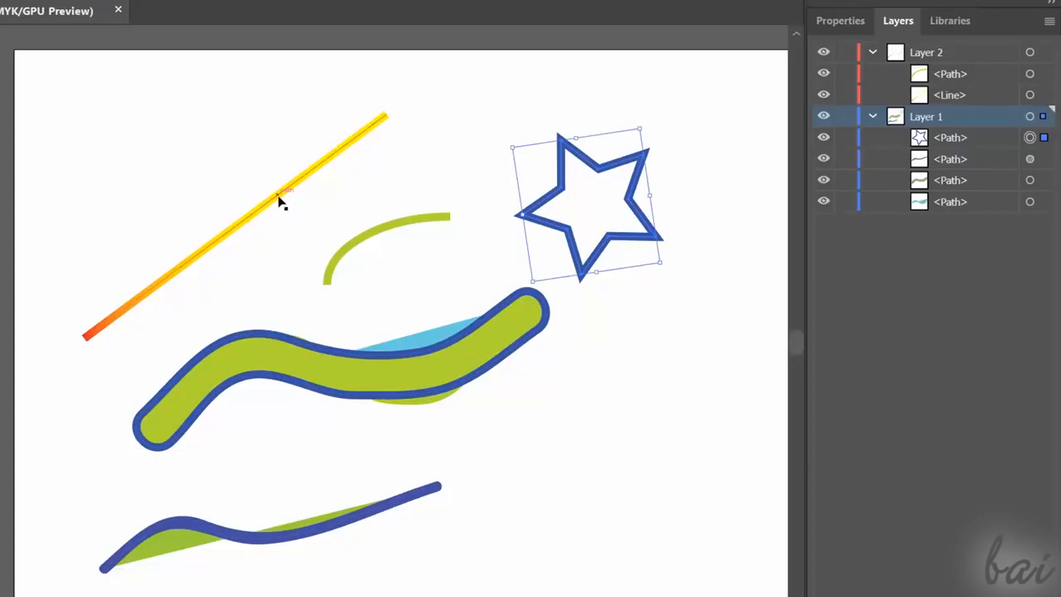
left_click(280, 201)
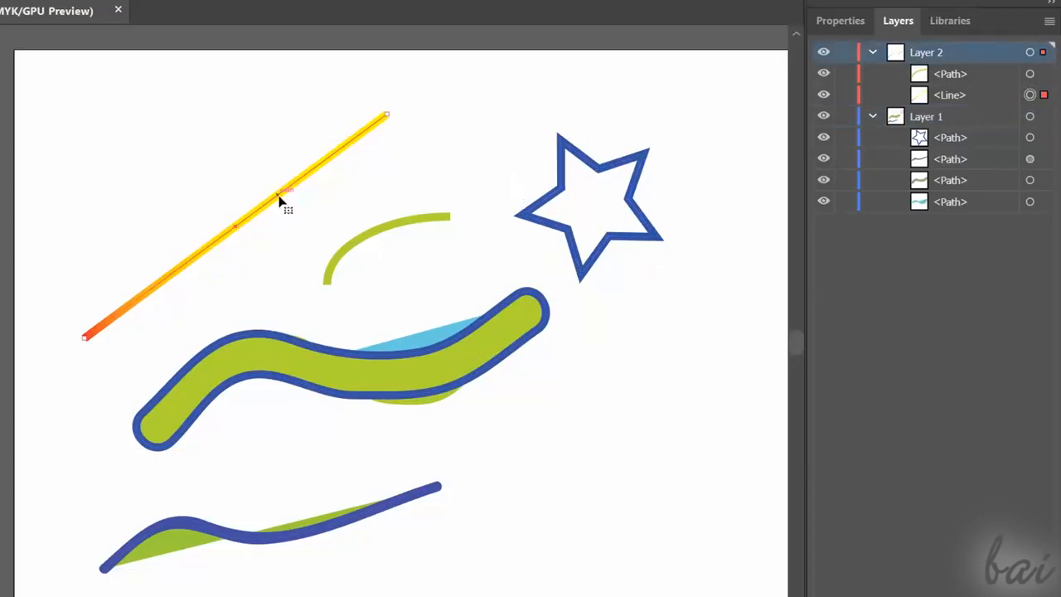
left_click(366, 236)
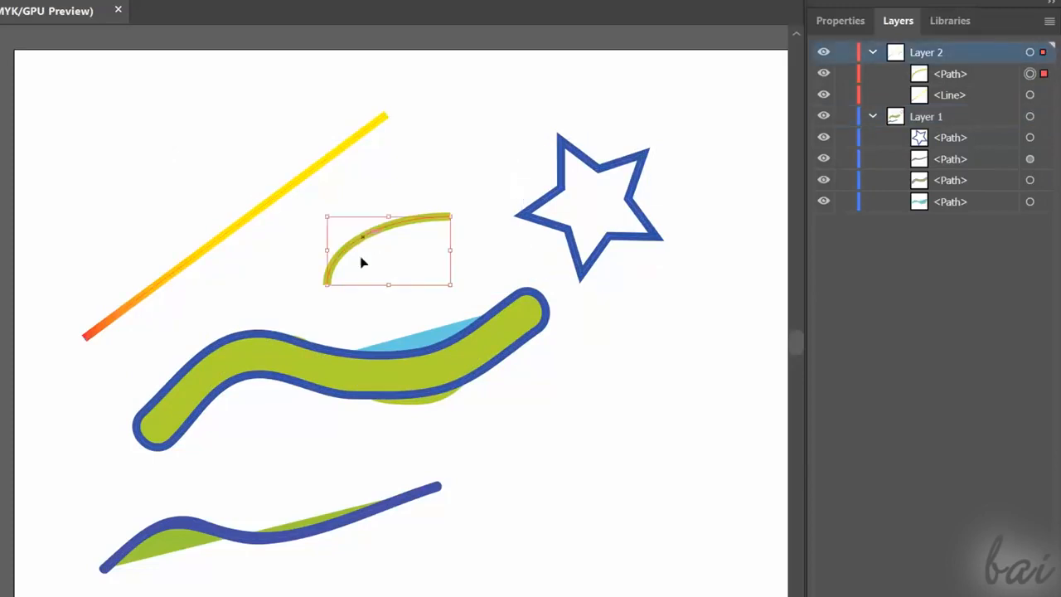
left_click(378, 356)
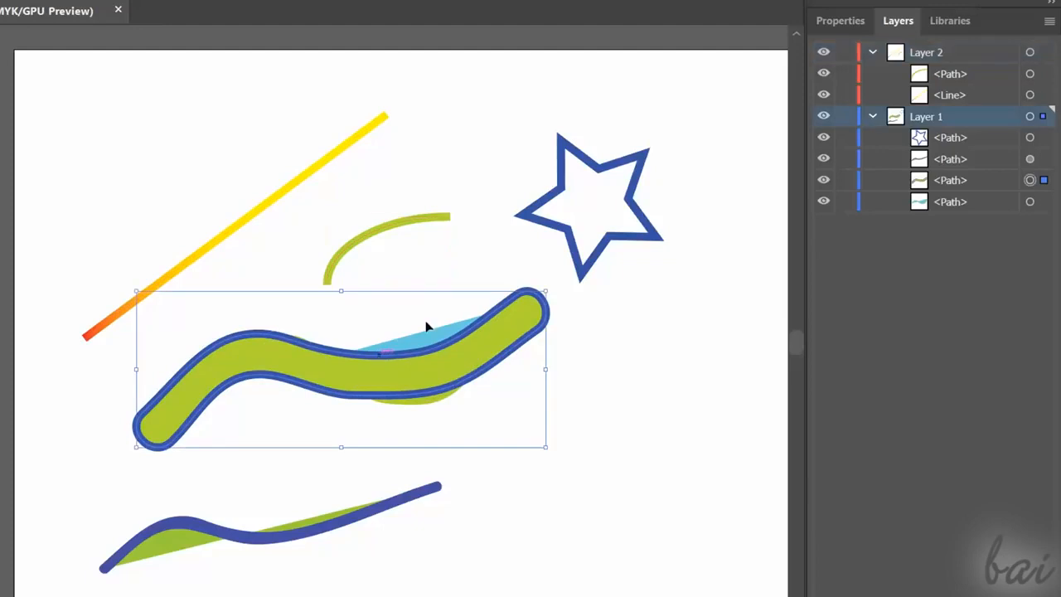
left_click(574, 253)
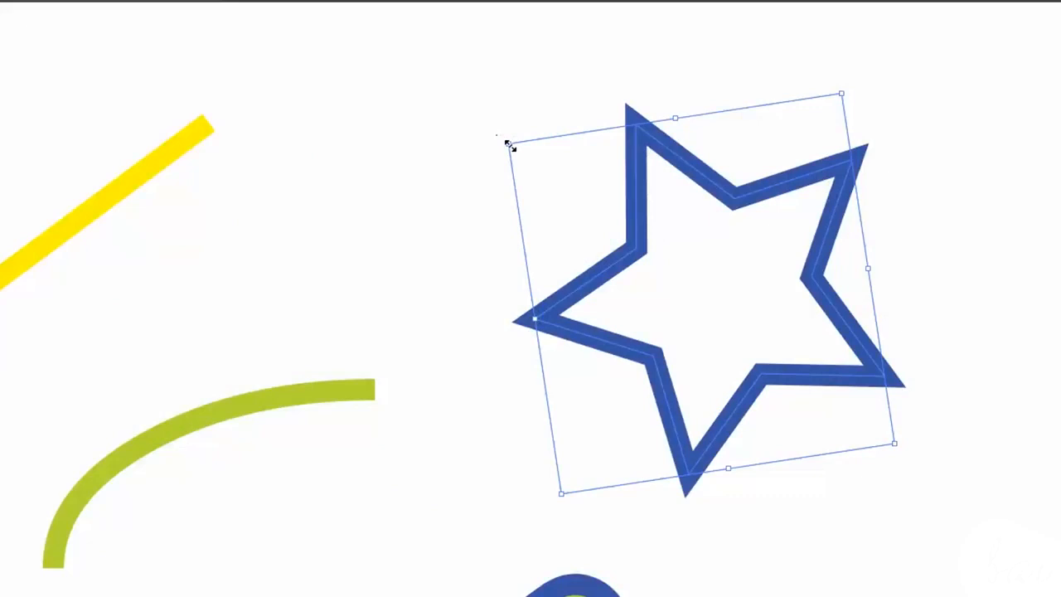
- Rotate the star around its centre until its bounding box is nearly level and one tip points left
left_click_drag(509, 145, 559, 92)
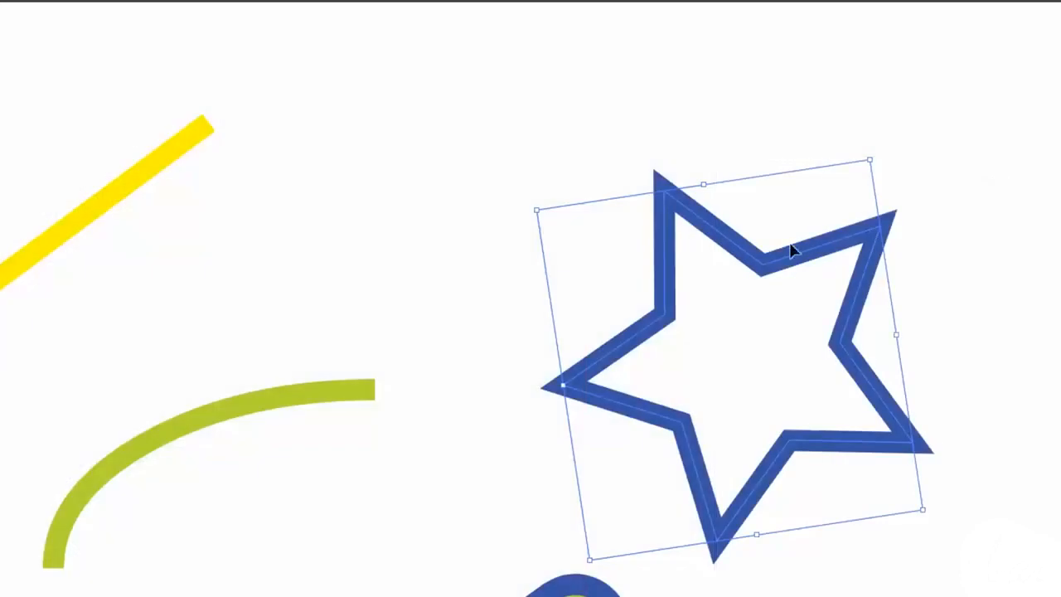
left_click_drag(793, 246, 763, 199)
left_click_drag(509, 144, 473, 88)
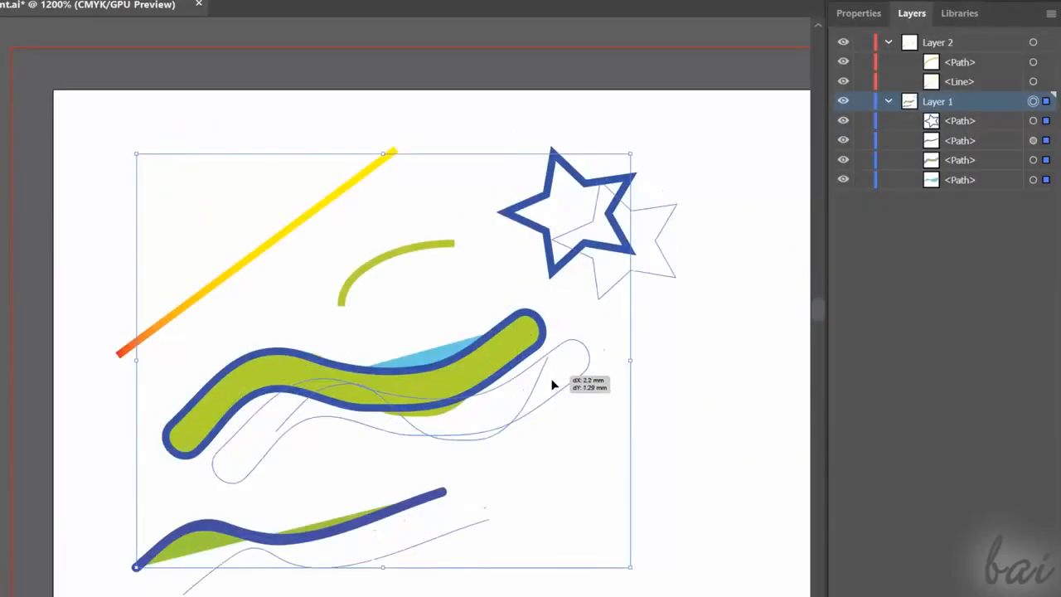
left_click_drag(553, 384, 483, 370)
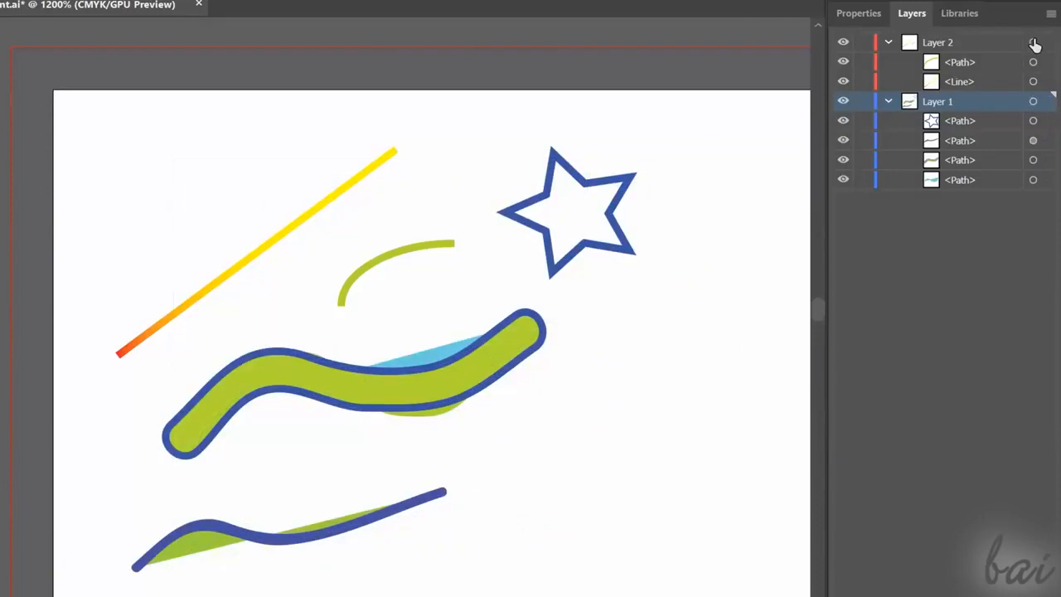
- Shift the contents of Layer 2 and of Layer 1 slightly, then select all shapes except the thin wavy path together
left_click(1033, 42)
left_click(1033, 101)
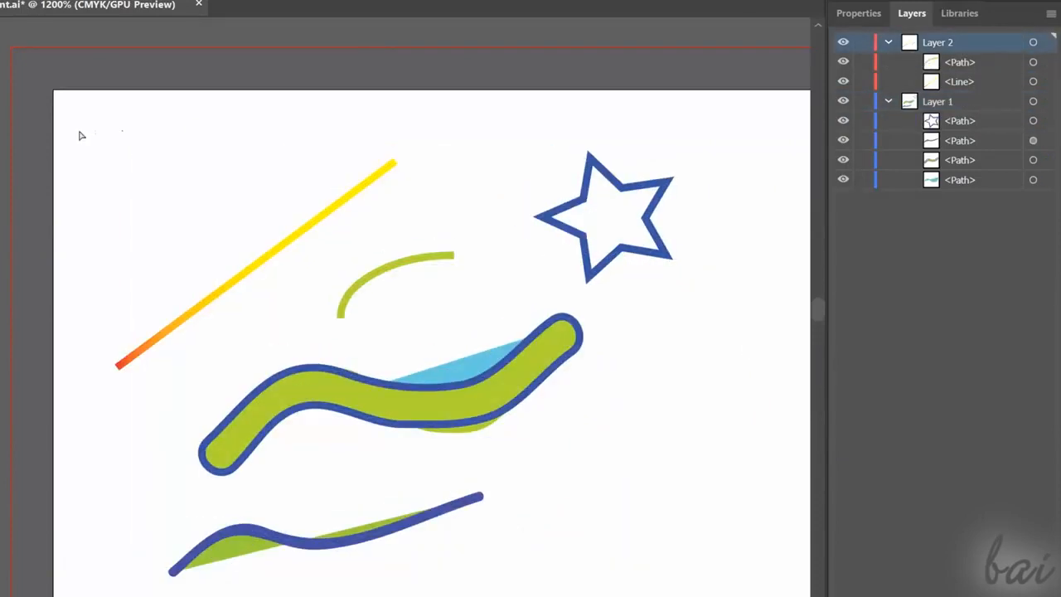
left_click_drag(616, 313, 630, 490)
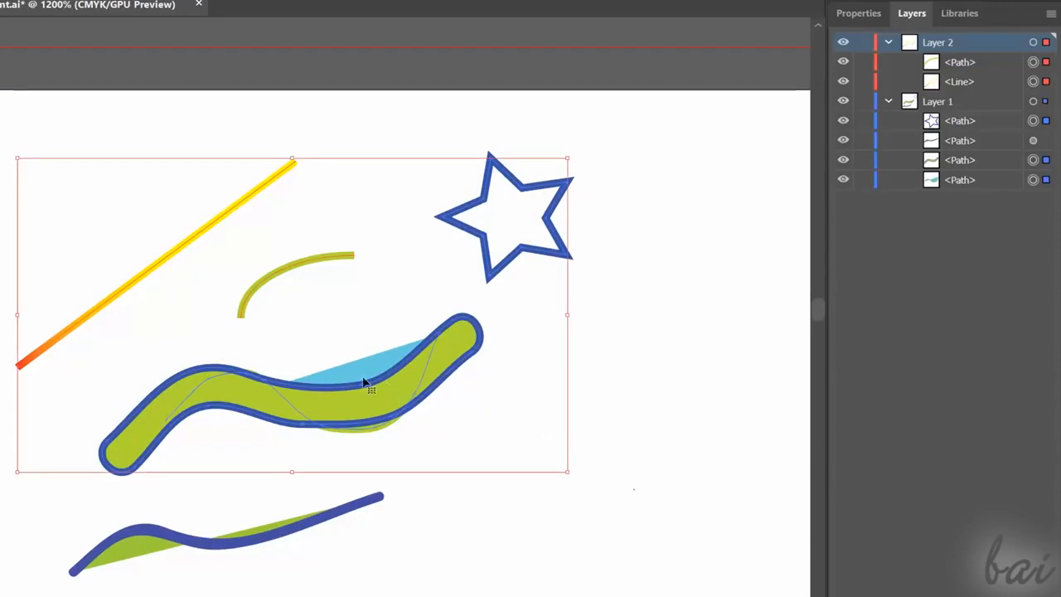
mouse_move(365, 383)
left_mouse_down()
mouse_move(478, 339)
mouse_move(320, 335)
mouse_move(375, 373)
mouse_move(379, 390)
left_mouse_up()
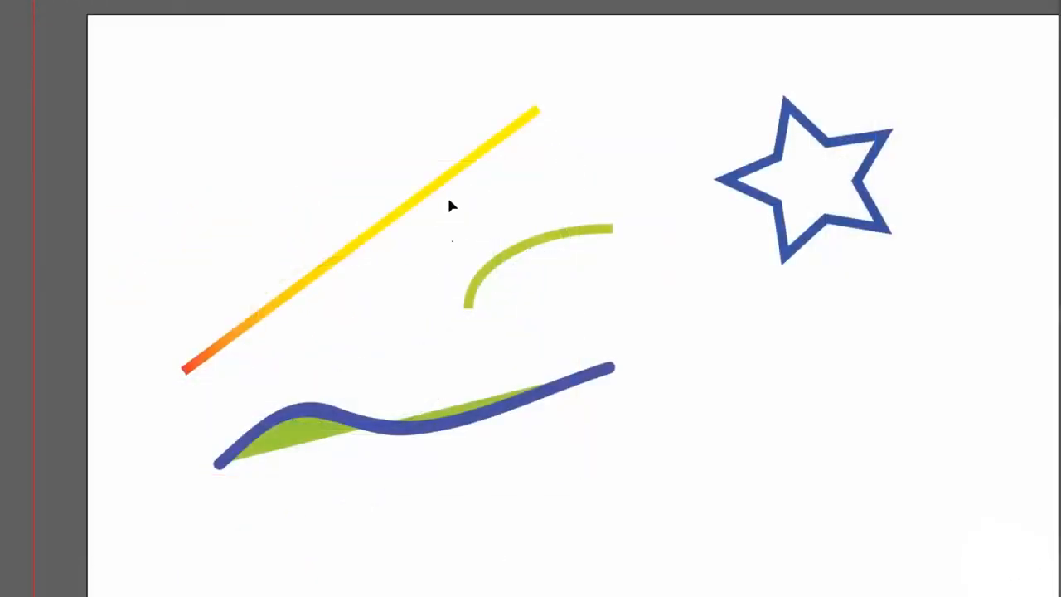
- Cut the gradient line, paste it back and move it to the upper left of the green arc
left_click(423, 199)
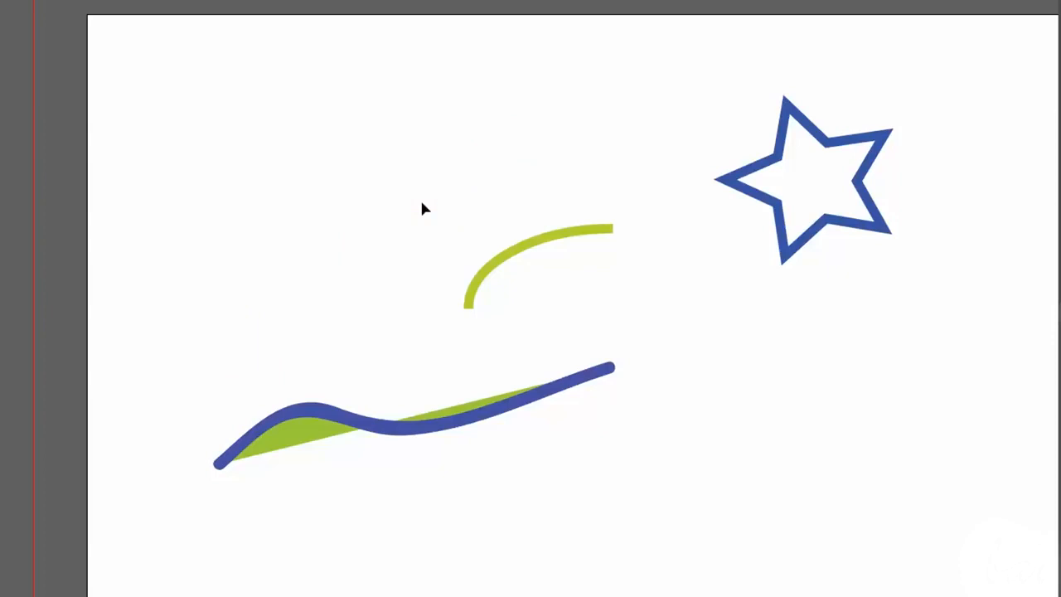
key("ctrl+v")
left_click_drag(538, 299, 395, 157)
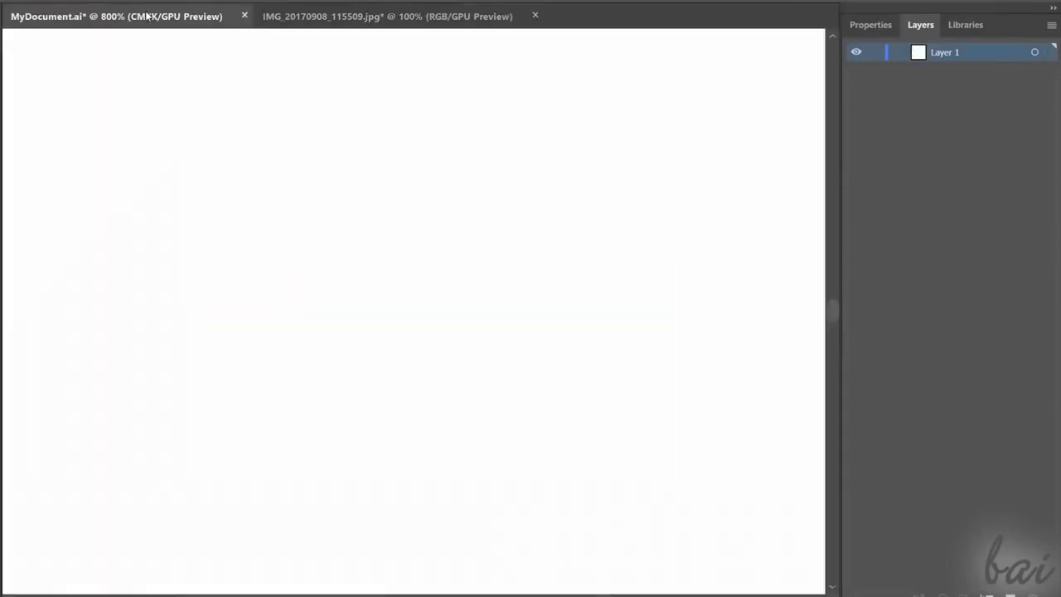
- Paste the photo cut from IMG_20170908_115509.jpg into Layer 1 of MyDocument.ai and move it onto the second artboard
scroll(220, 255, "down", 5)
scroll(234, 282, "down", 1)
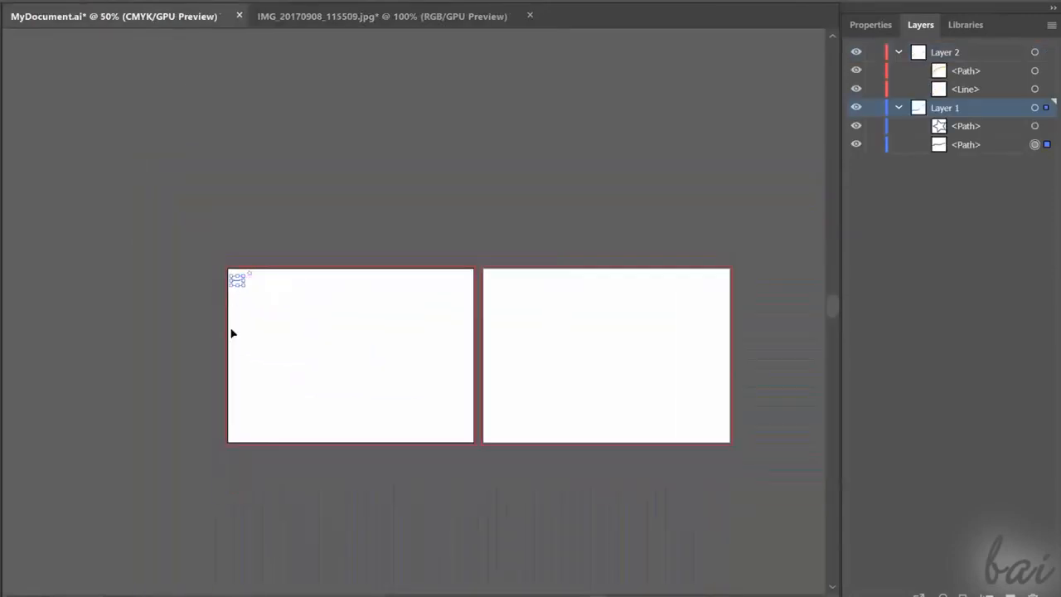
scroll(232, 323, "up", 1)
key("ctrl+v")
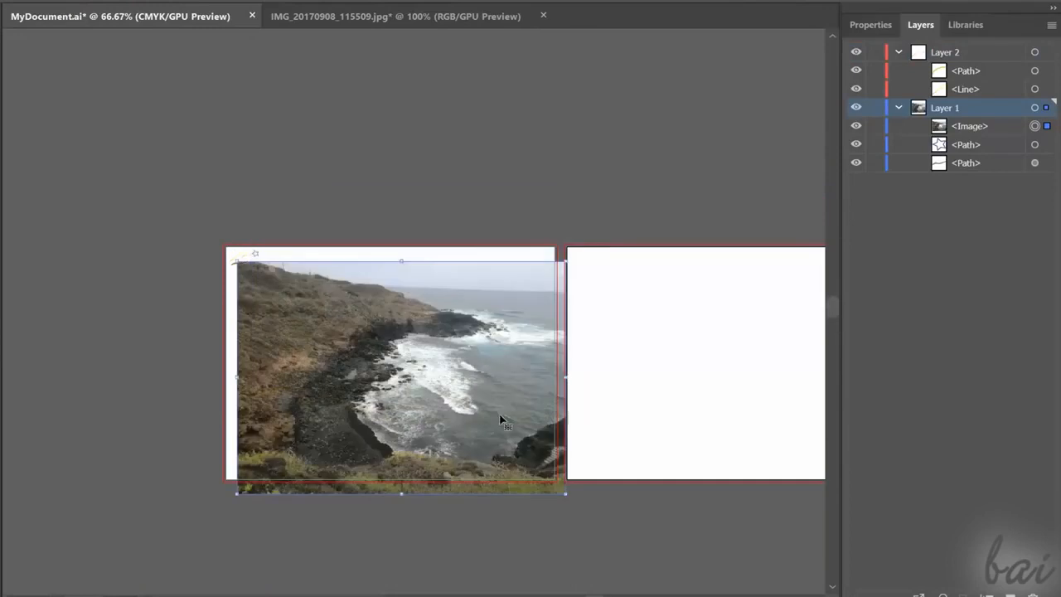
left_click_drag(450, 366, 777, 356)
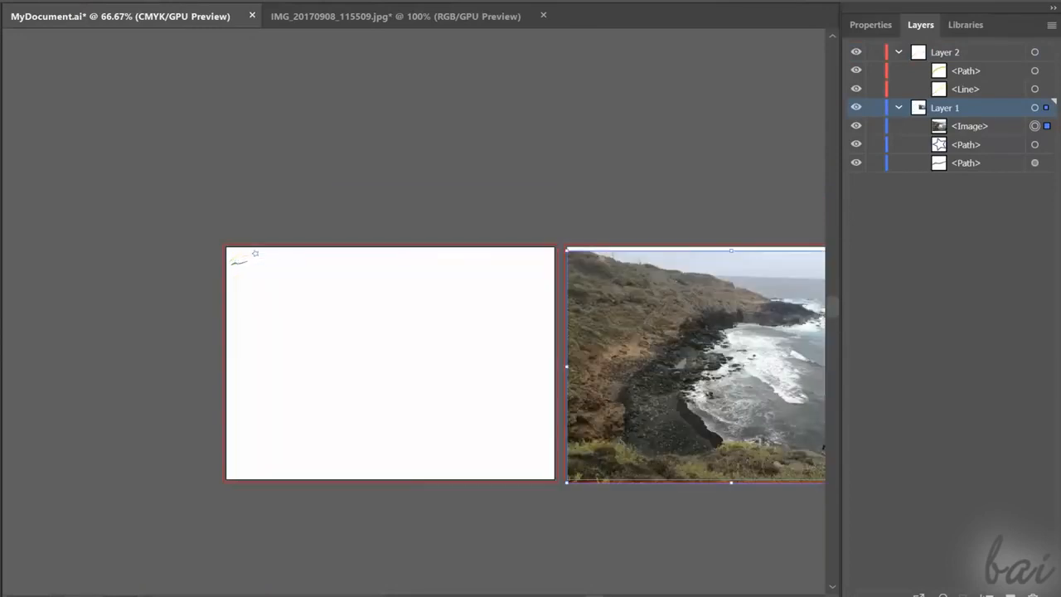
- Scale the photo down within the second artboard from its corners and rotate it slightly around its centre
scroll(777, 355, "right", 4)
left_click_drag(381, 250, 500, 317)
left_click_drag(601, 401, 528, 349)
scroll(510, 296, "up", 2)
scroll(525, 305, "down", 1)
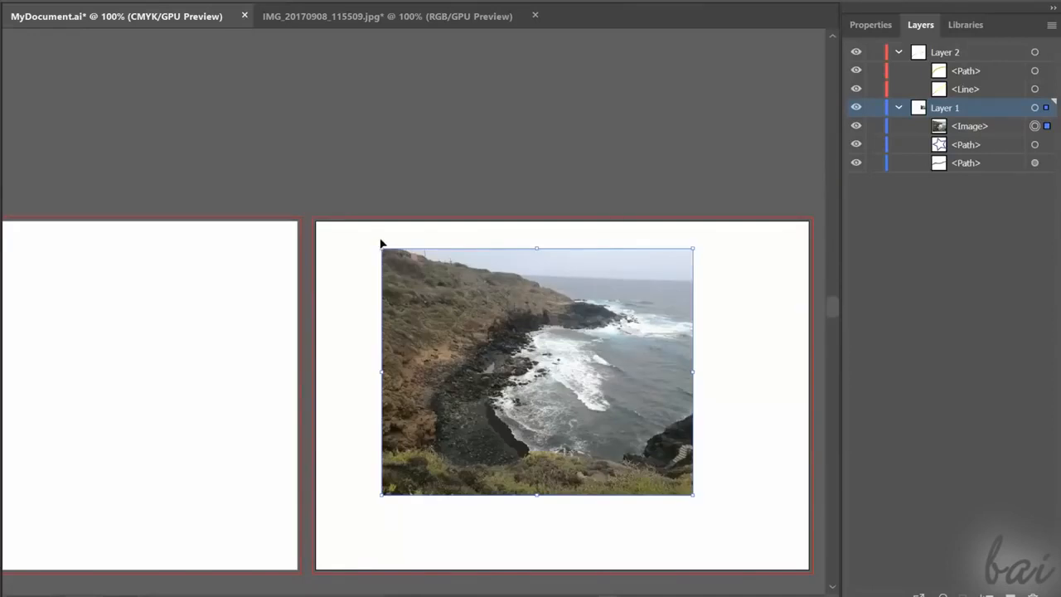
left_click_drag(374, 241, 360, 279)
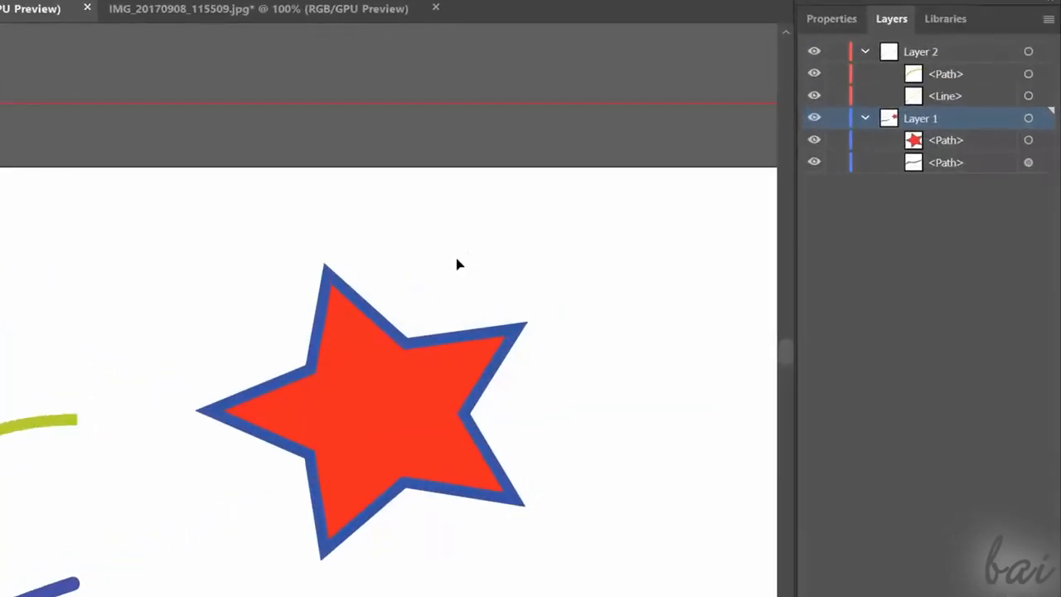
- Delete the red-filled star
left_click(386, 425)
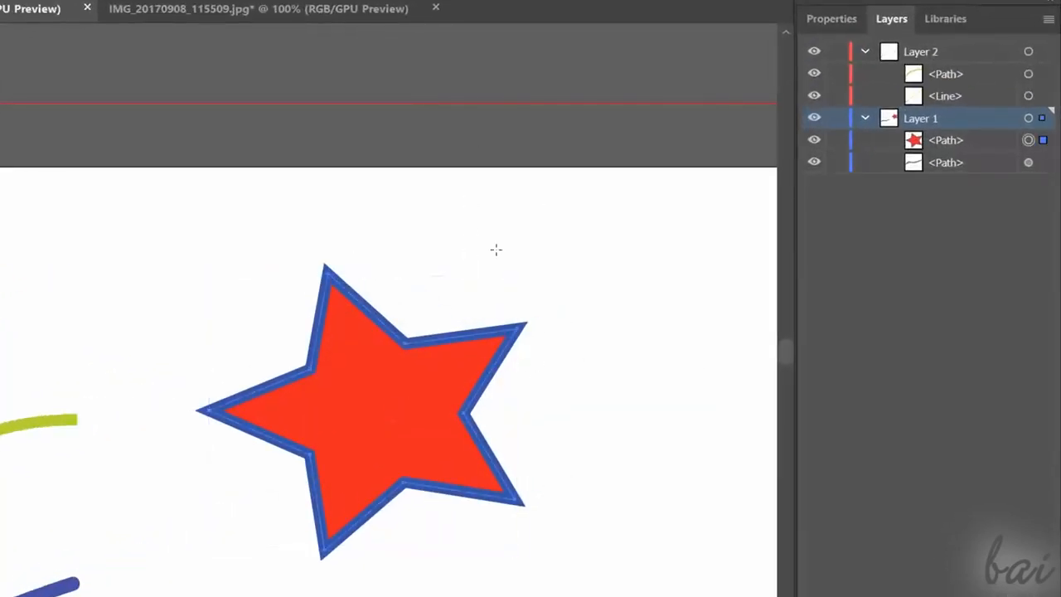
key("Delete")
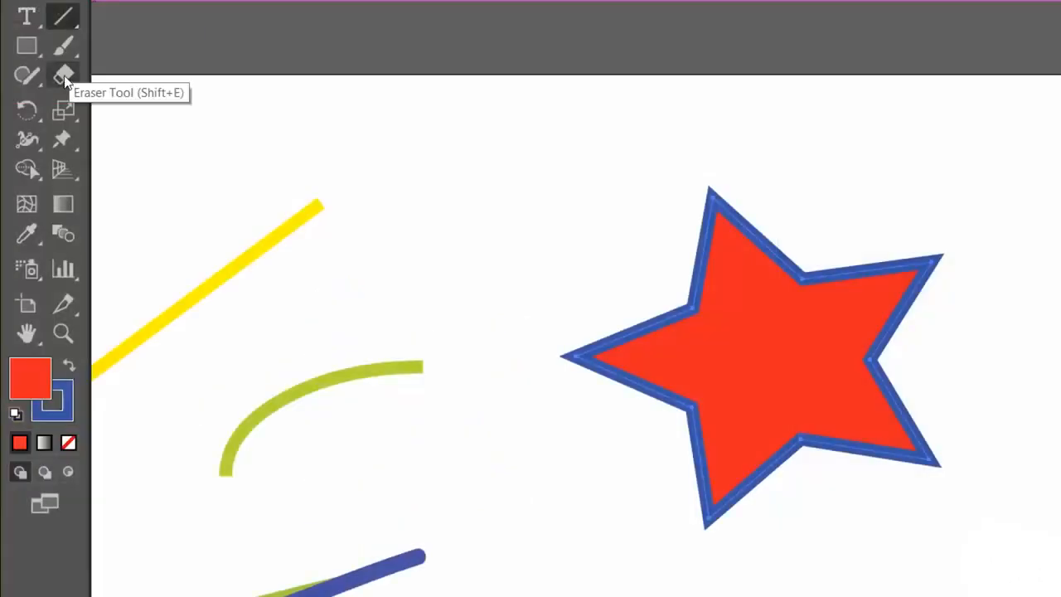
- Split the red star with two crossing Eraser tool strokes, one roughly horizontal and one diagonal
left_click(64, 77)
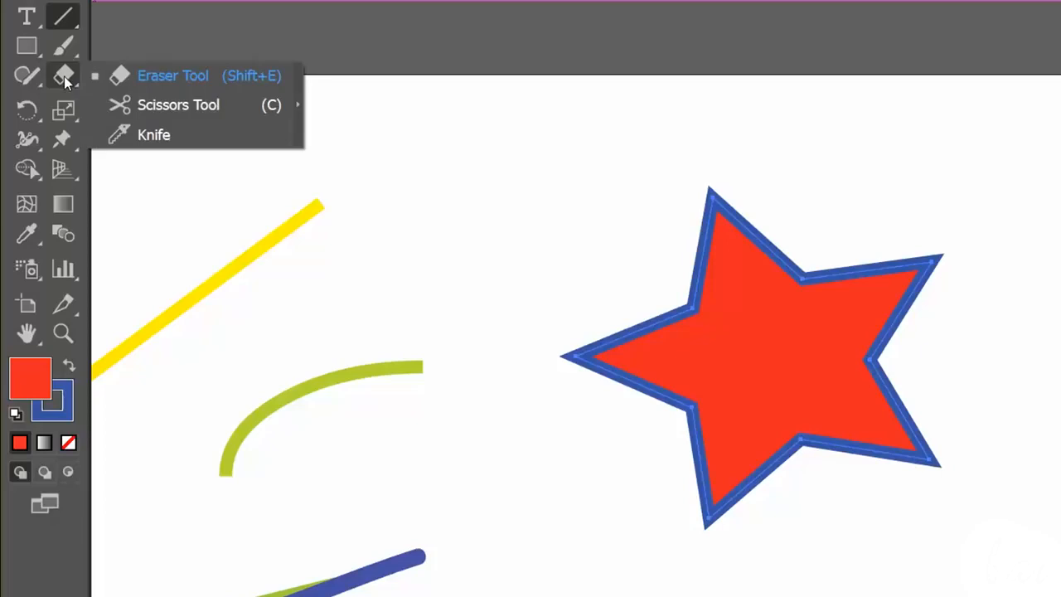
left_click(159, 76)
left_click_drag(668, 320, 962, 352)
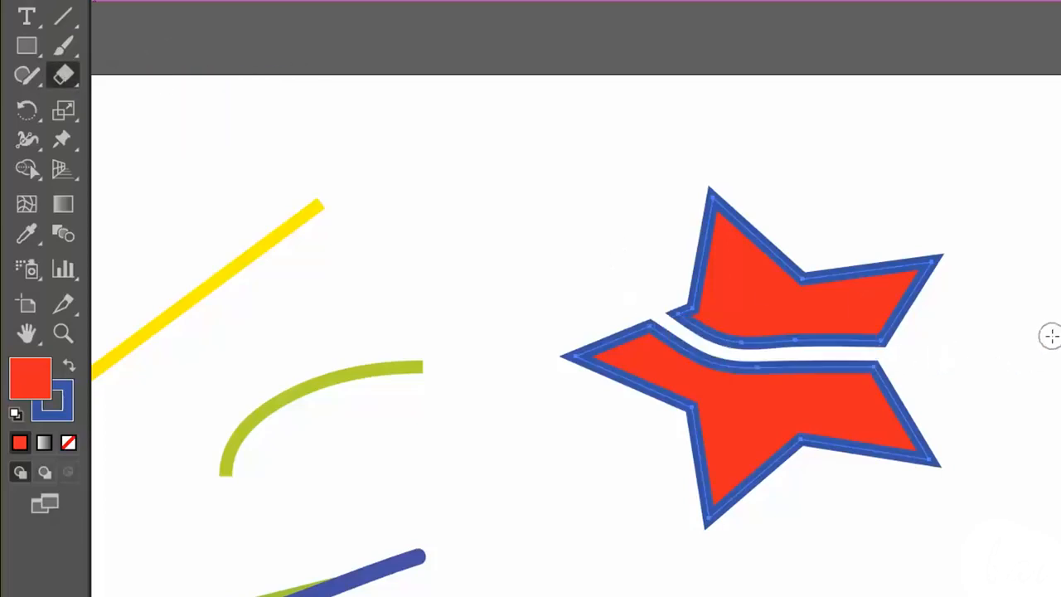
left_click_drag(826, 260, 682, 435)
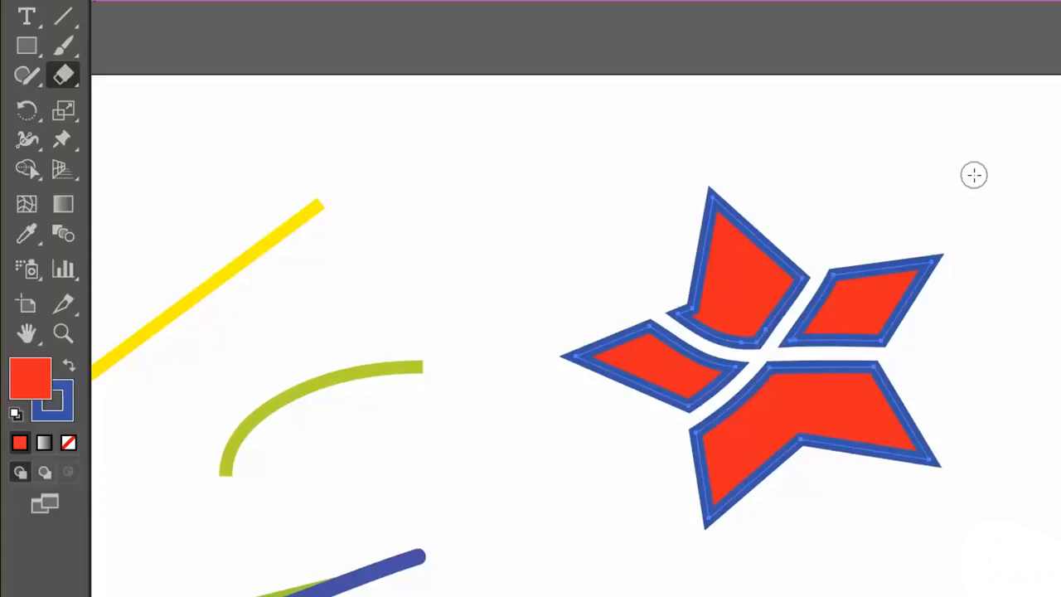
- Remove part of the outline around the tip of the star's upper-right piece with the Path Eraser tool
left_click(32, 79)
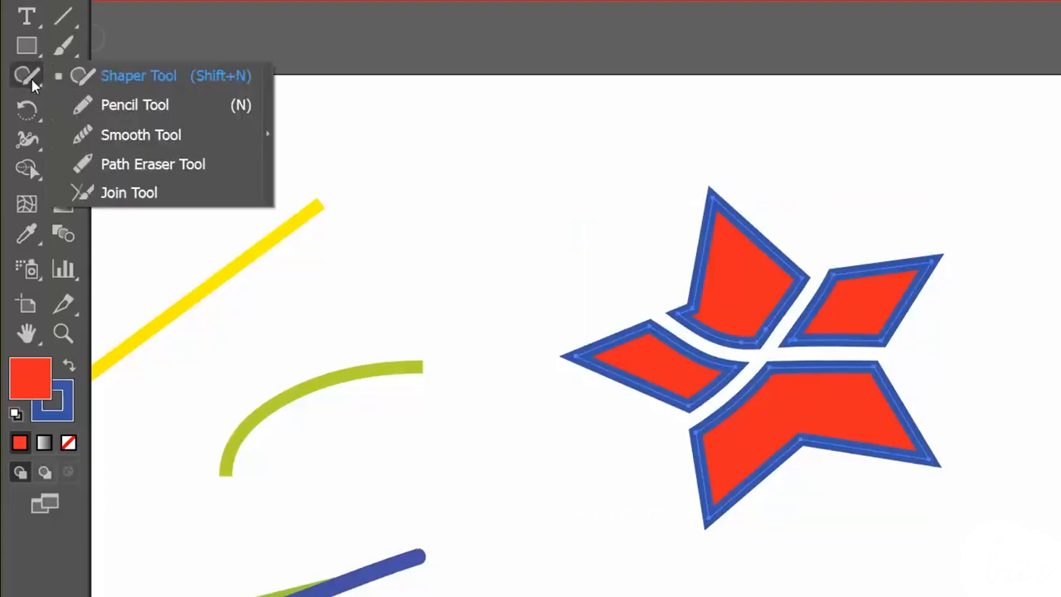
left_click(153, 166)
mouse_move(867, 266)
left_mouse_down()
mouse_move(936, 256)
mouse_move(886, 338)
left_mouse_up()
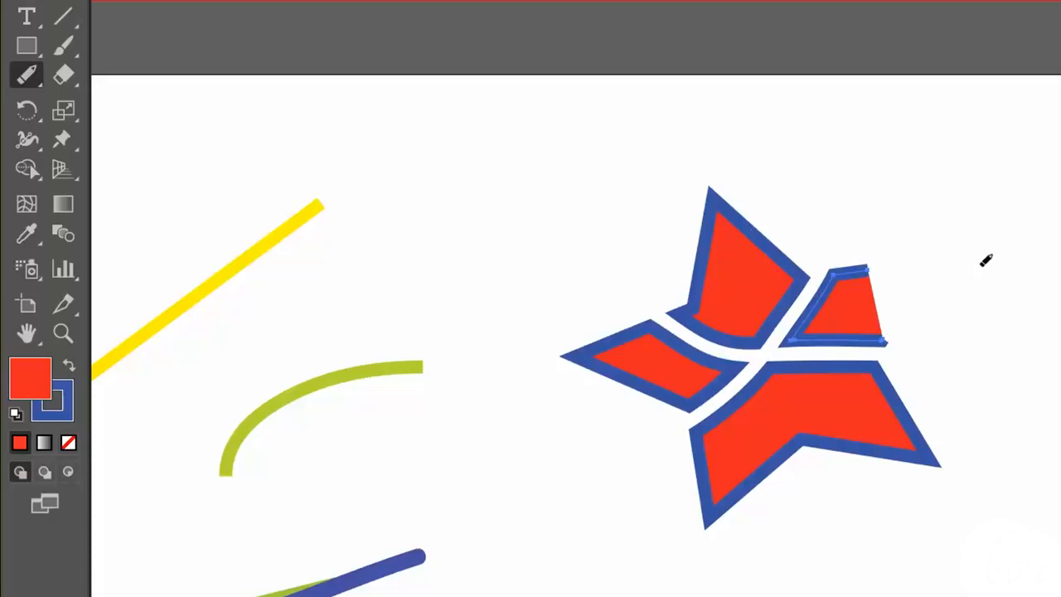
- Undo all the path erasing and eraser strokes made on the star
key("ctrl")
key("ctrl+z")
key("ctrl+z")
key("ctrl+z")
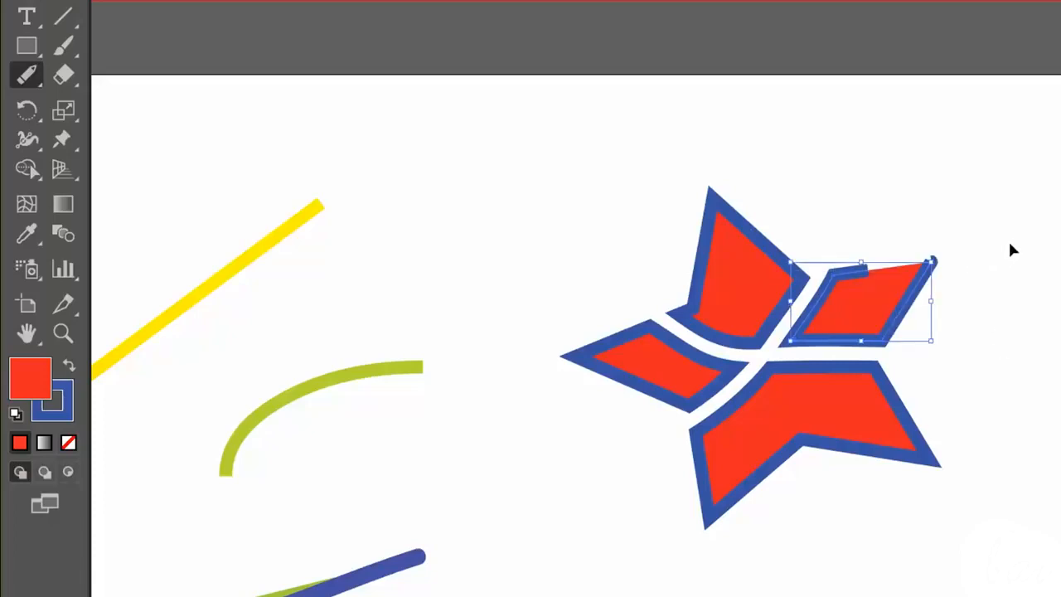
key("ctrl+z")
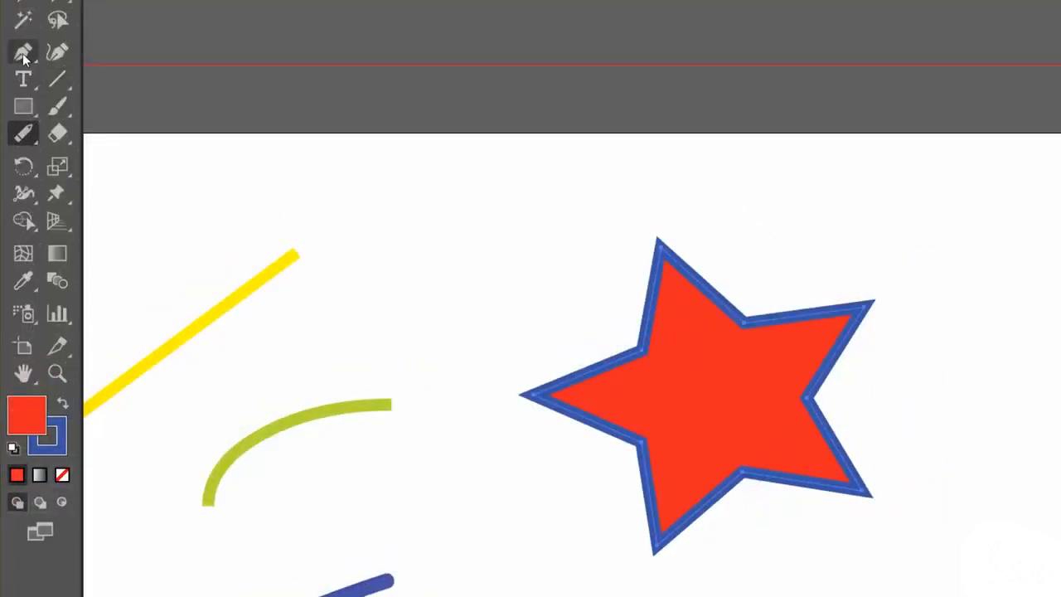
- Try reshaping the star at its upper-left inner anchor point with the Pen tool
left_click(22, 54)
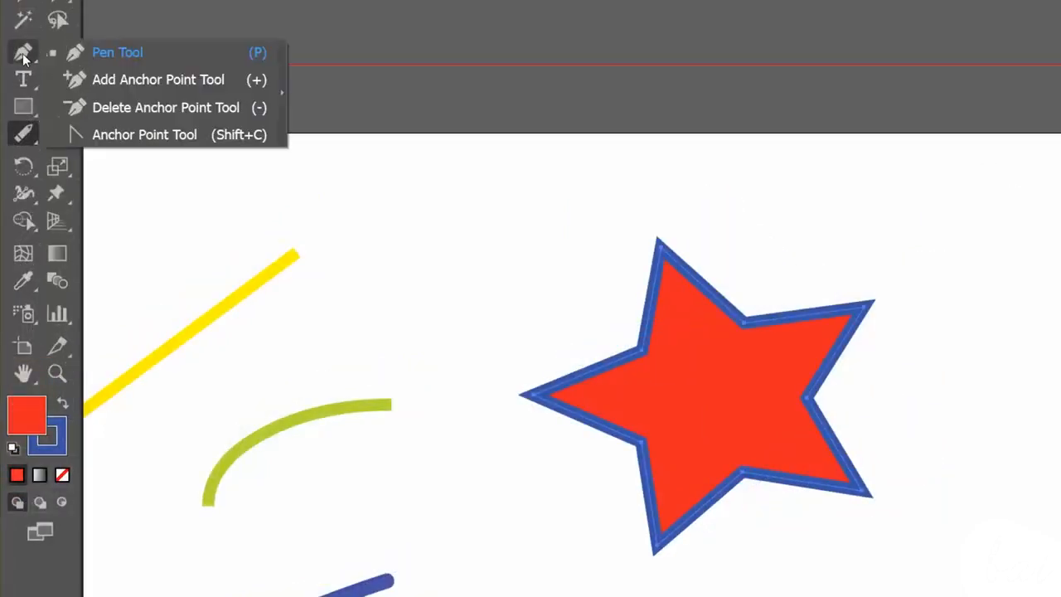
left_click(145, 51)
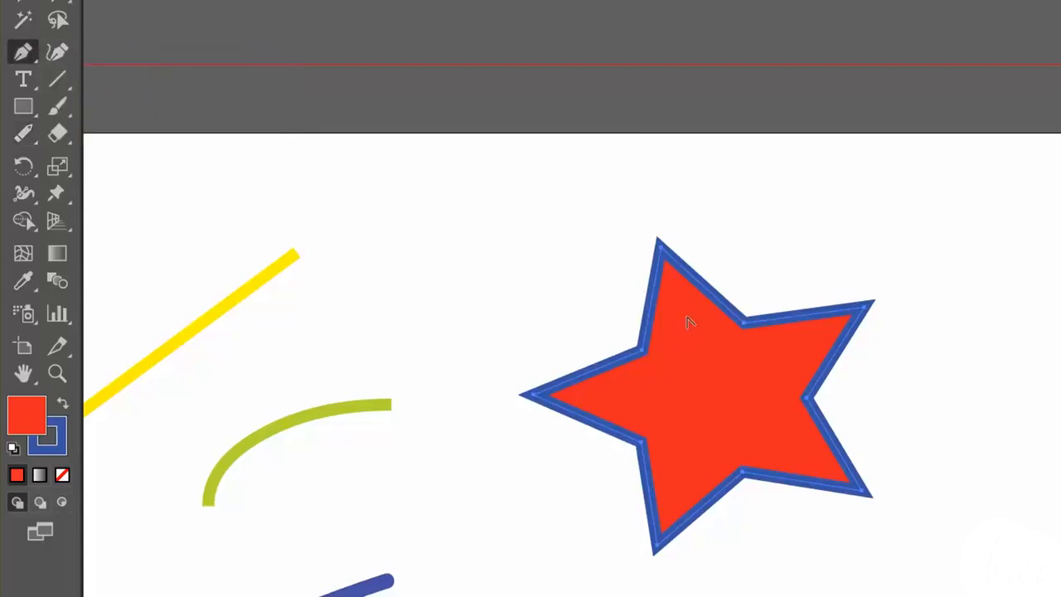
left_click_drag(644, 355, 489, 257)
mouse_move(644, 353)
left_mouse_down()
mouse_move(558, 426)
mouse_move(568, 225)
mouse_move(490, 225)
left_mouse_up()
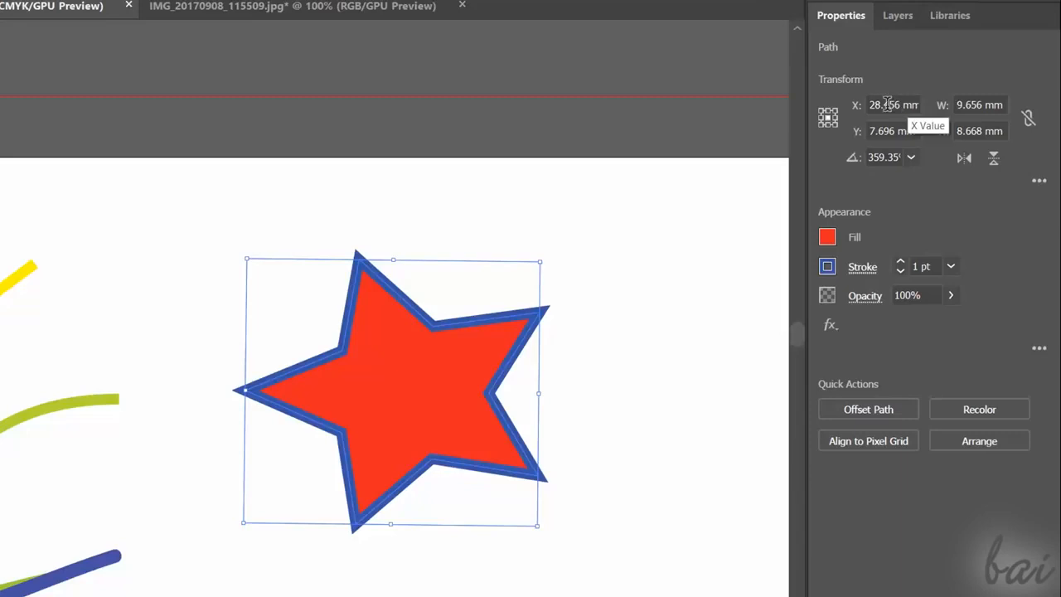
- Move the star to X 25 mm, reposition it at X 28 mm, and set its Y position to 8 mm
left_click(873, 104)
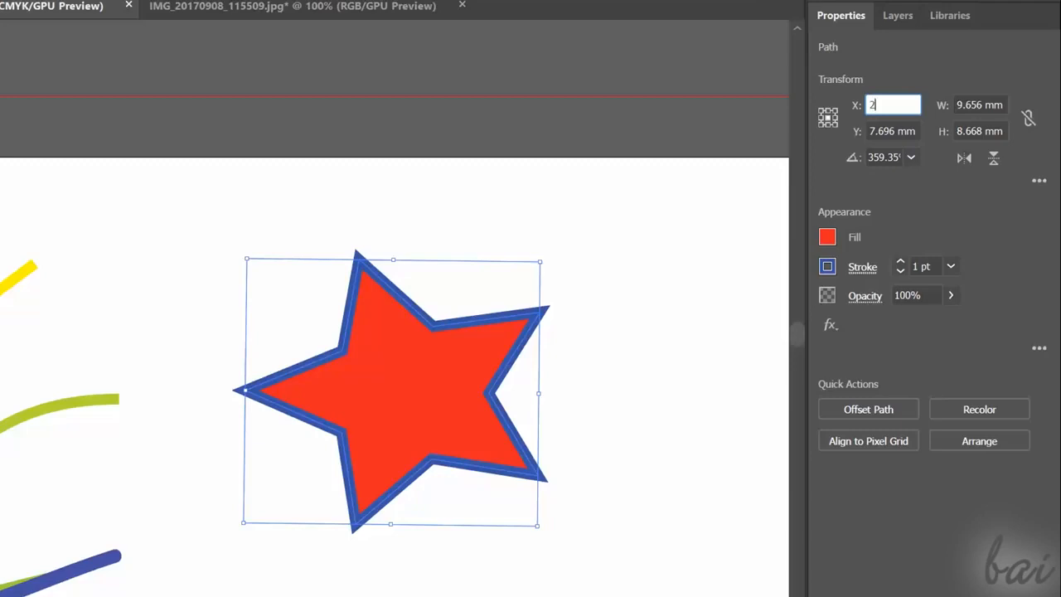
key("Return")
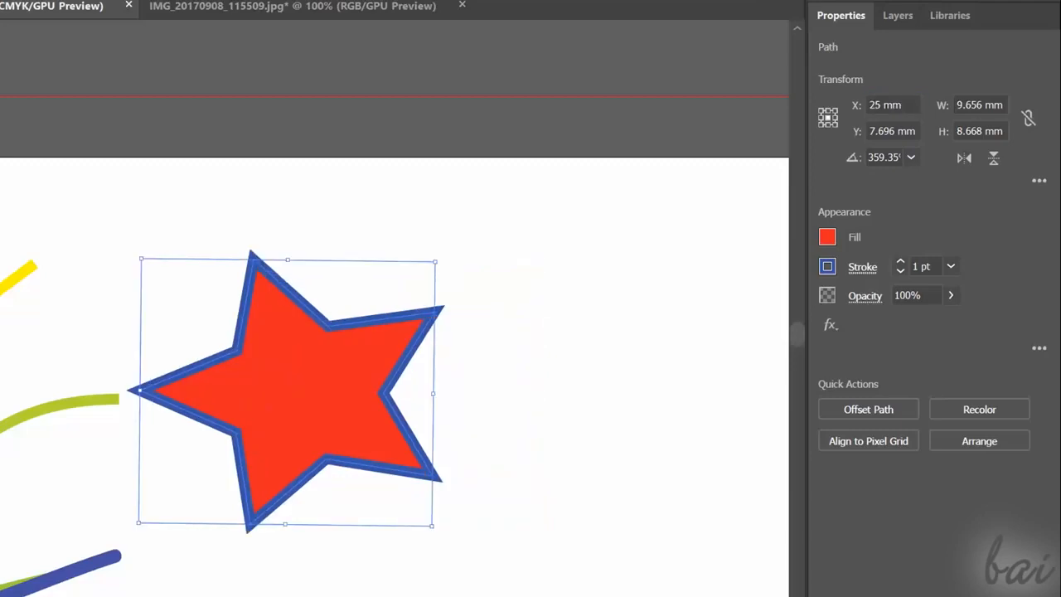
left_click(912, 103)
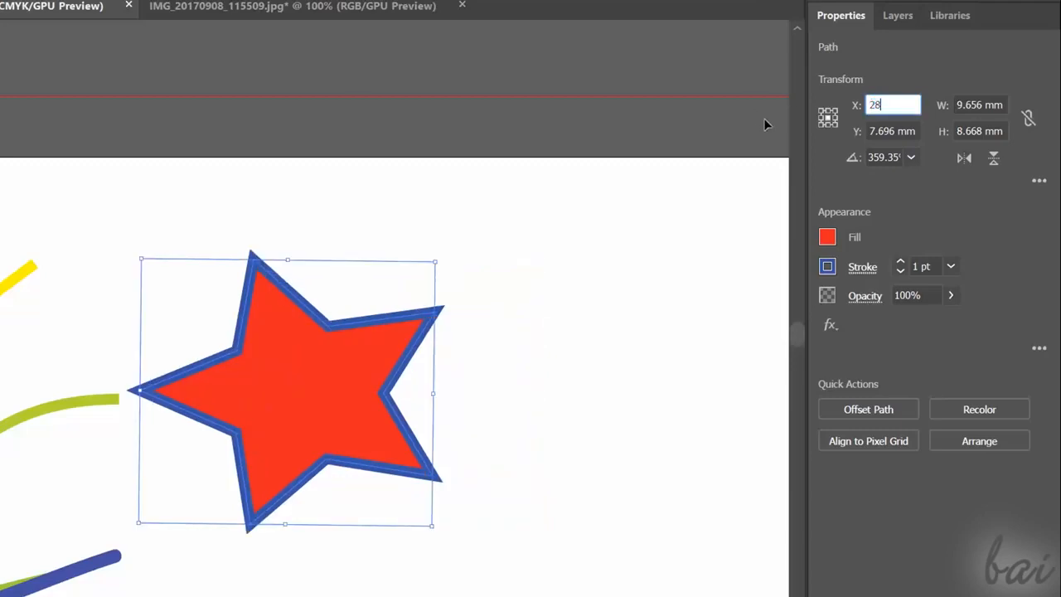
key("Return")
left_click(892, 130)
type("8")
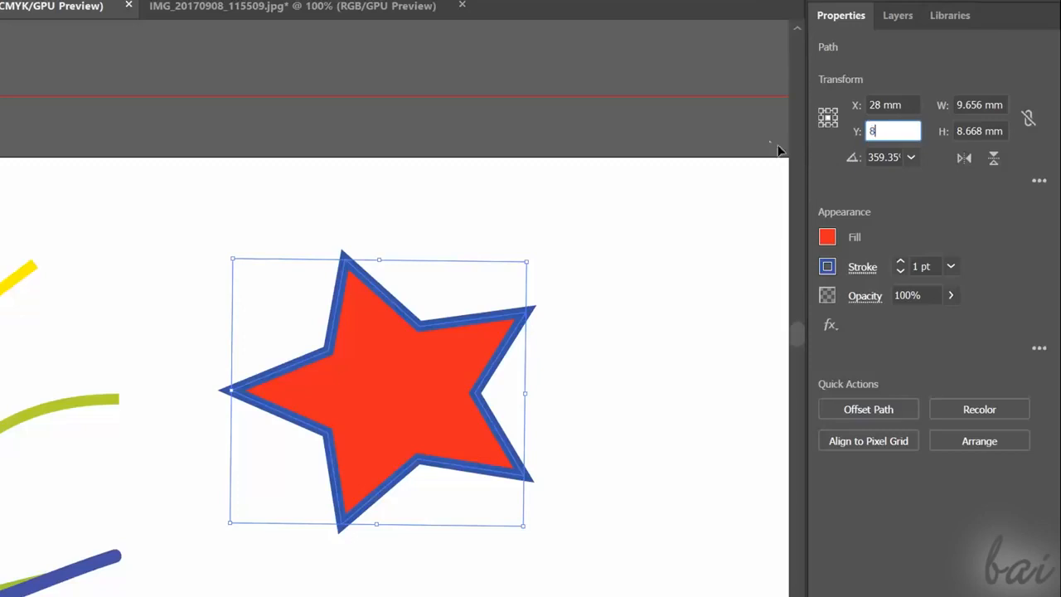
key("Return")
- Set the star's width to 12 mm and its height to 12 mm
left_click(980, 104)
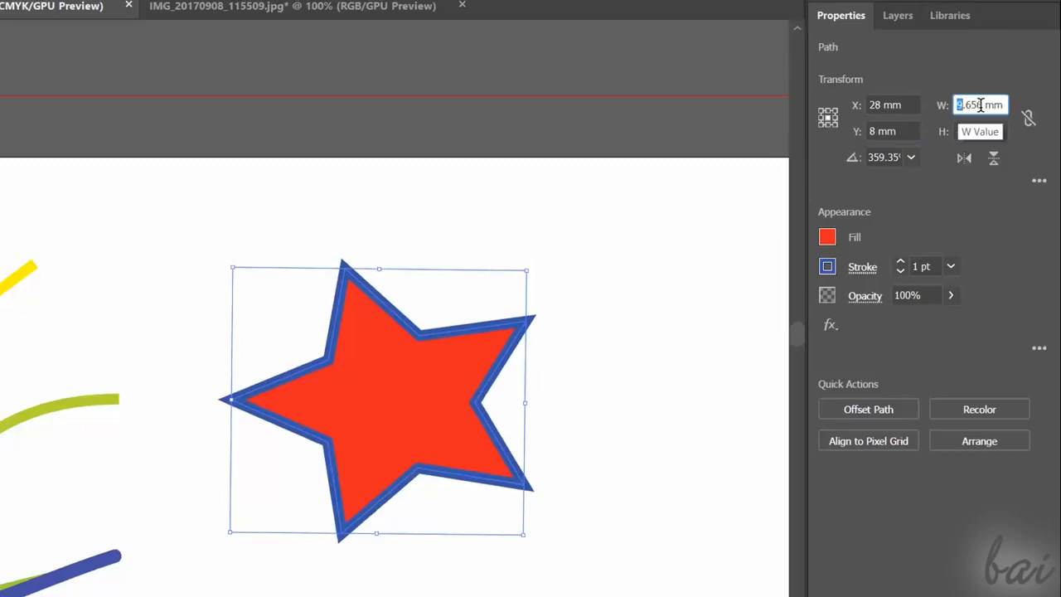
type("12")
key("Return")
left_click(1015, 133)
type("1")
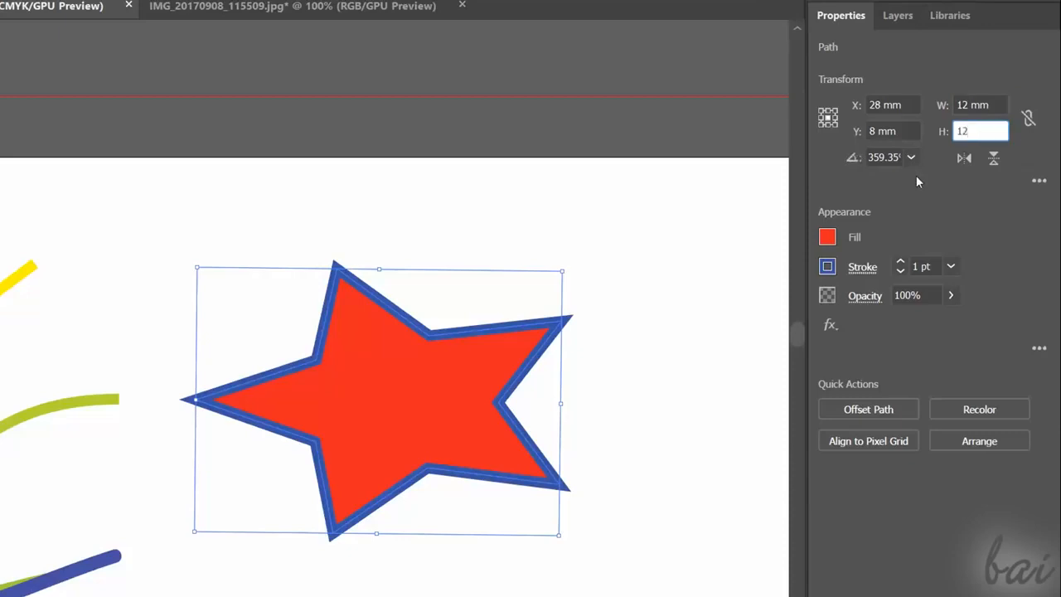
type("2")
key("Return")
- Rotate the star to 120° and set its rotation angle back to 0°
left_click(911, 157)
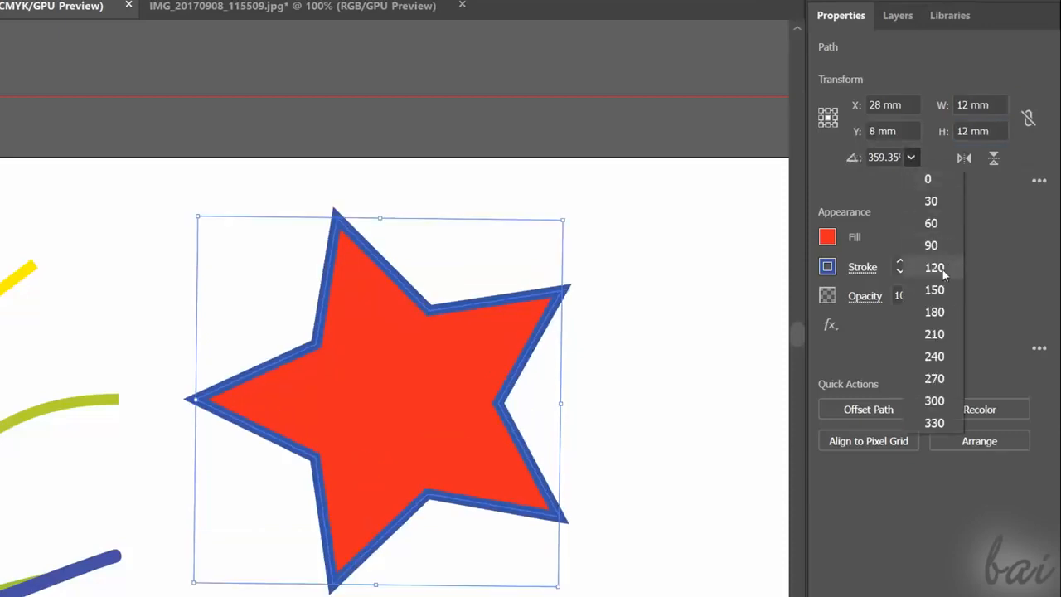
left_click(935, 268)
left_click(911, 157)
left_click(929, 179)
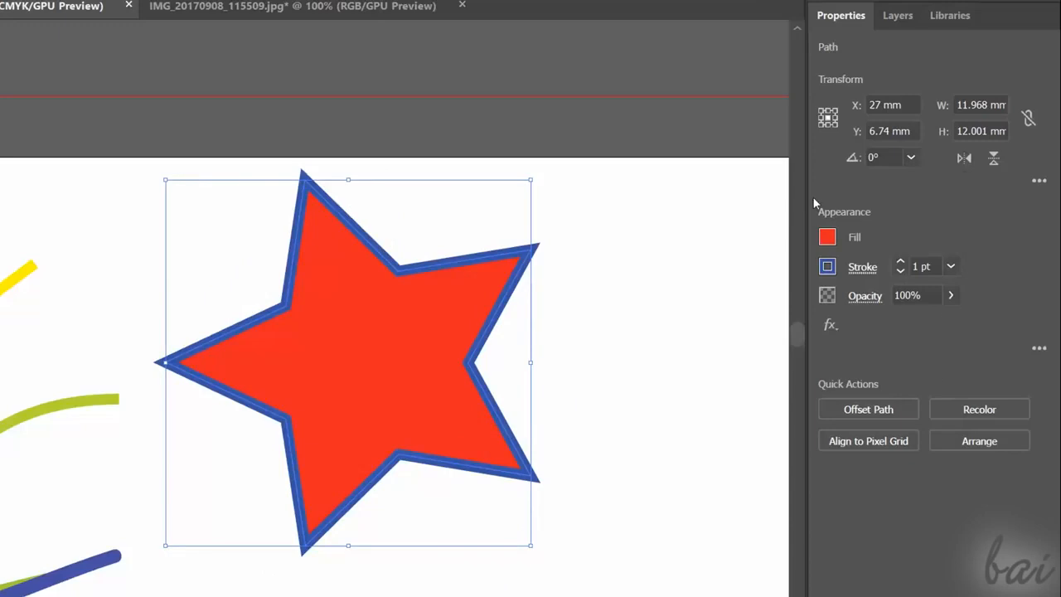
- Flip the star horizontally twice and flip it vertically
left_click(961, 158)
left_click(962, 158)
left_click(994, 159)
left_click(753, 291)
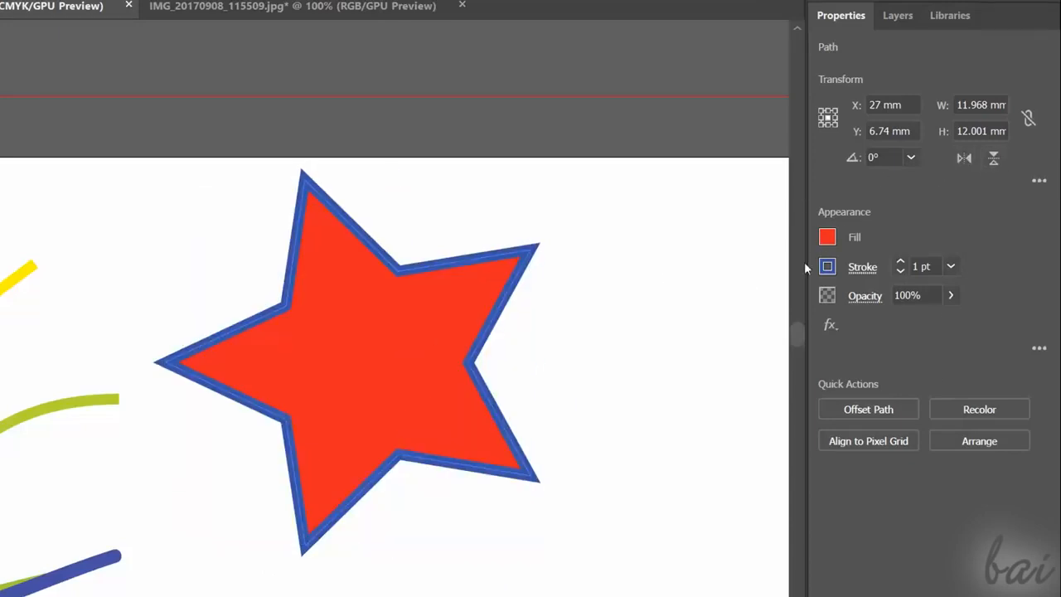
- Change the star's fill to yellow and its stroke to red using the colour swatches
left_click(826, 238)
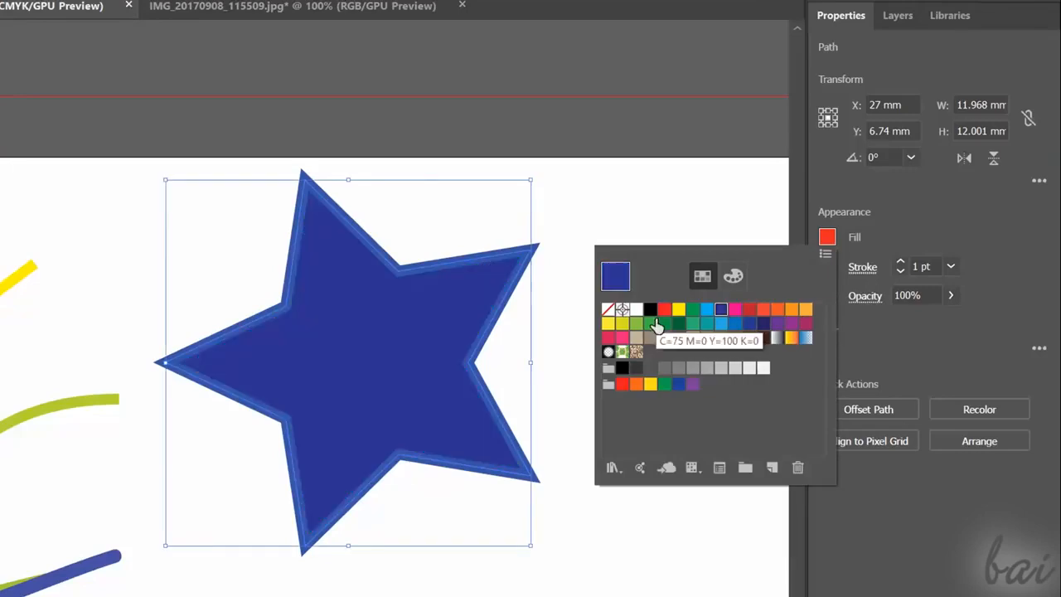
left_click(678, 312)
left_click(826, 266)
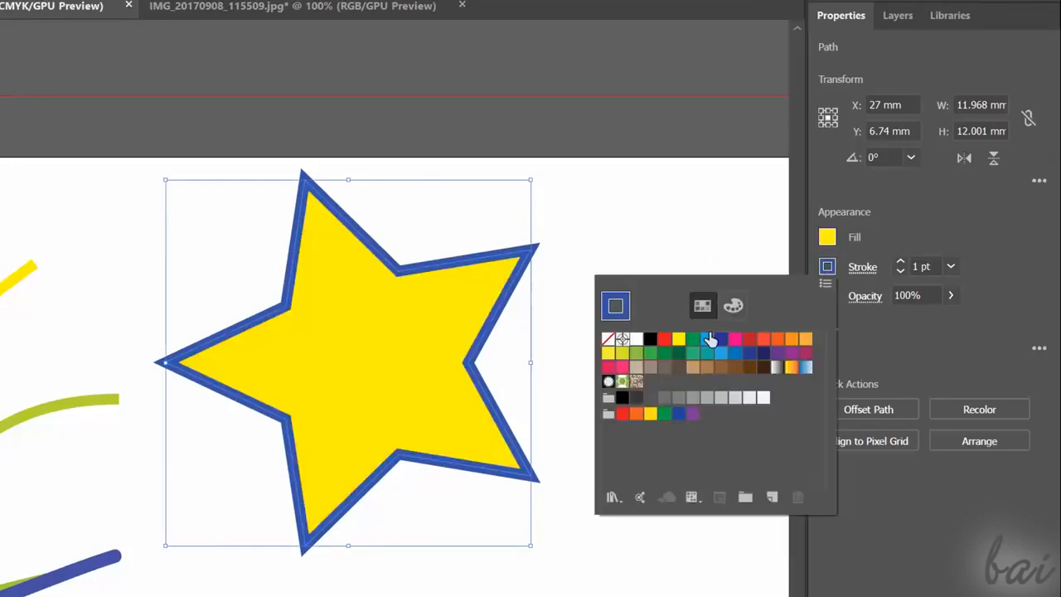
left_click(664, 341)
- Raise the star's stroke weight to 3 pt and bring it back to 1 pt
left_click(901, 262)
left_click(900, 262)
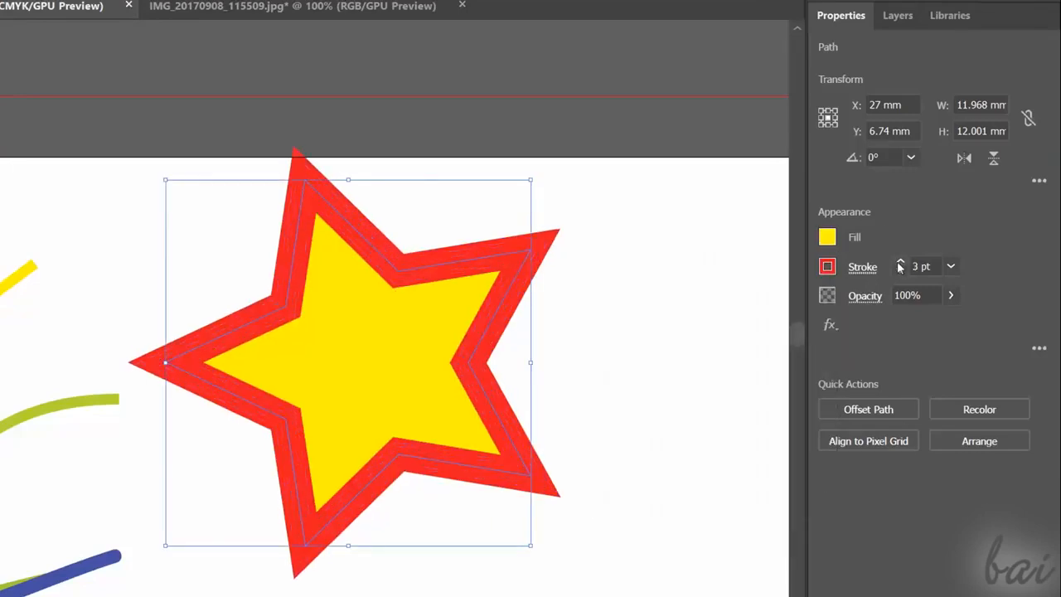
left_click(900, 272)
left_click(900, 272)
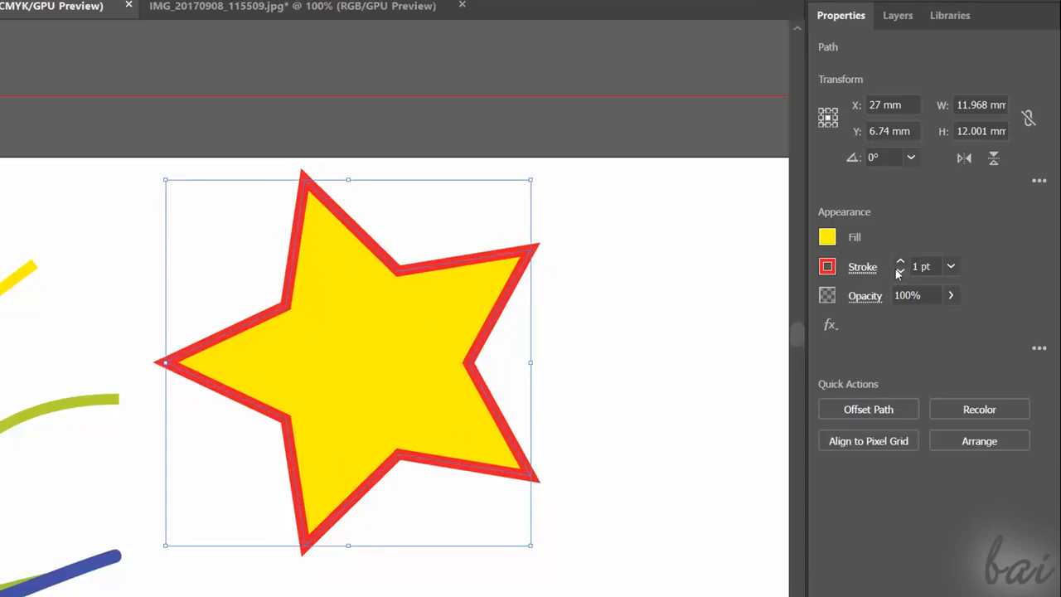
- Give the star's stroke round corners, trying the bevel corner, the other stroke alignments and the dashed line, and keep the stroke centred and solid
left_click(862, 267)
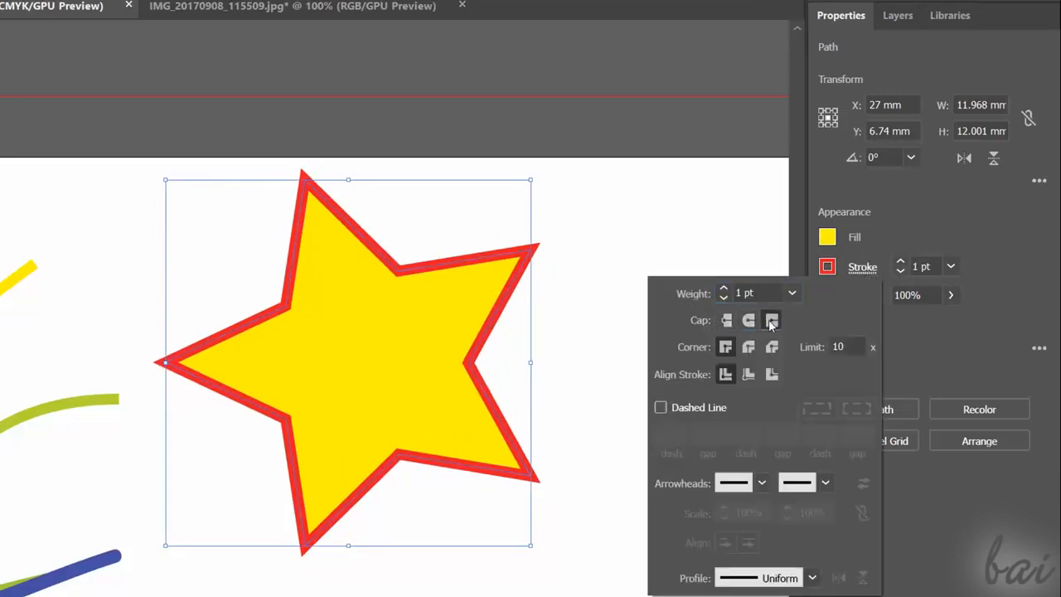
left_click(771, 348)
left_click(748, 348)
left_click(749, 373)
left_click(772, 374)
left_click(725, 374)
left_click(660, 407)
left_click(661, 407)
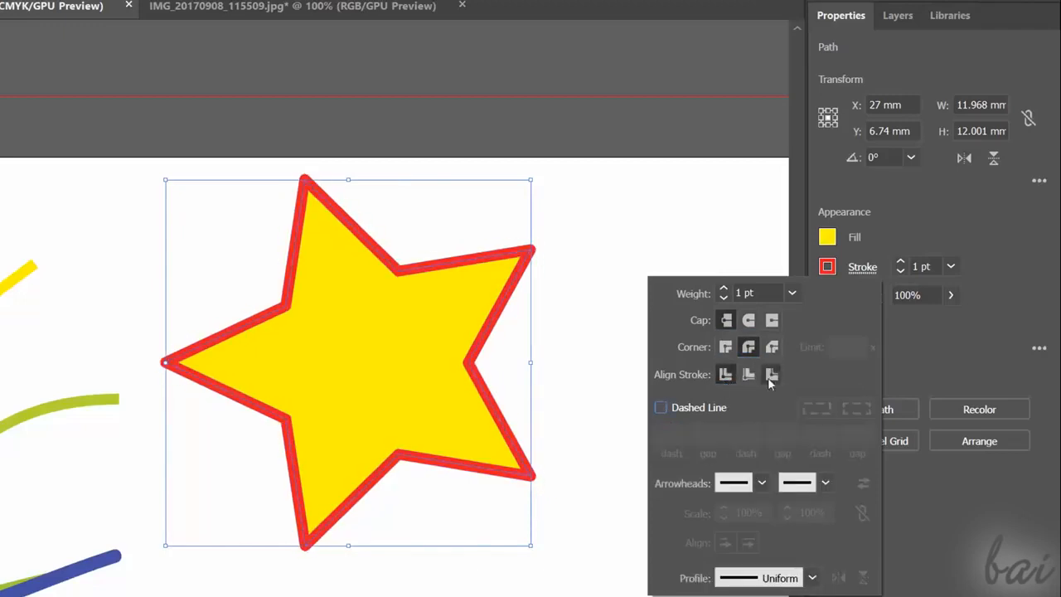
left_click(919, 232)
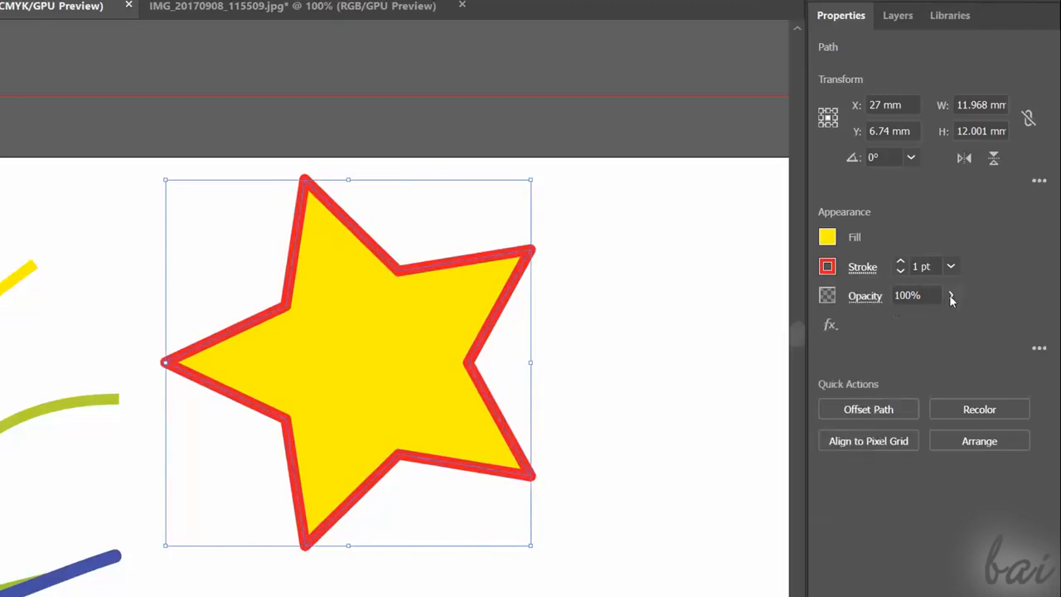
- Try the star's opacity adjustment, keep it at 100%, and apply the Pointillize effect with a cell size of 5
mouse_move(951, 323)
left_mouse_down()
mouse_move(884, 323)
mouse_move(955, 323)
left_mouse_up()
left_click(979, 301)
left_click(829, 325)
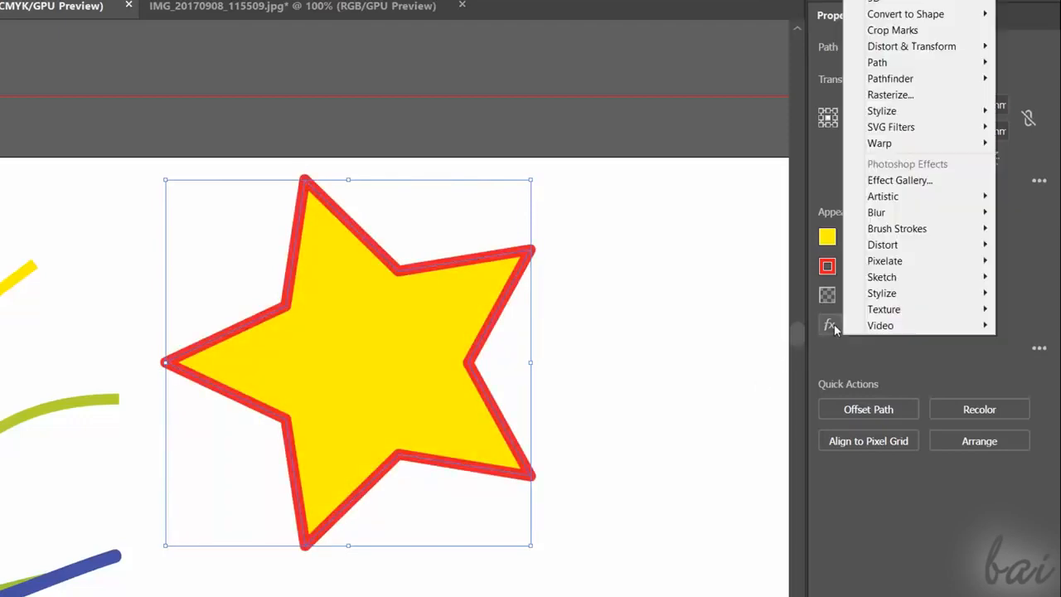
mouse_move(885, 260)
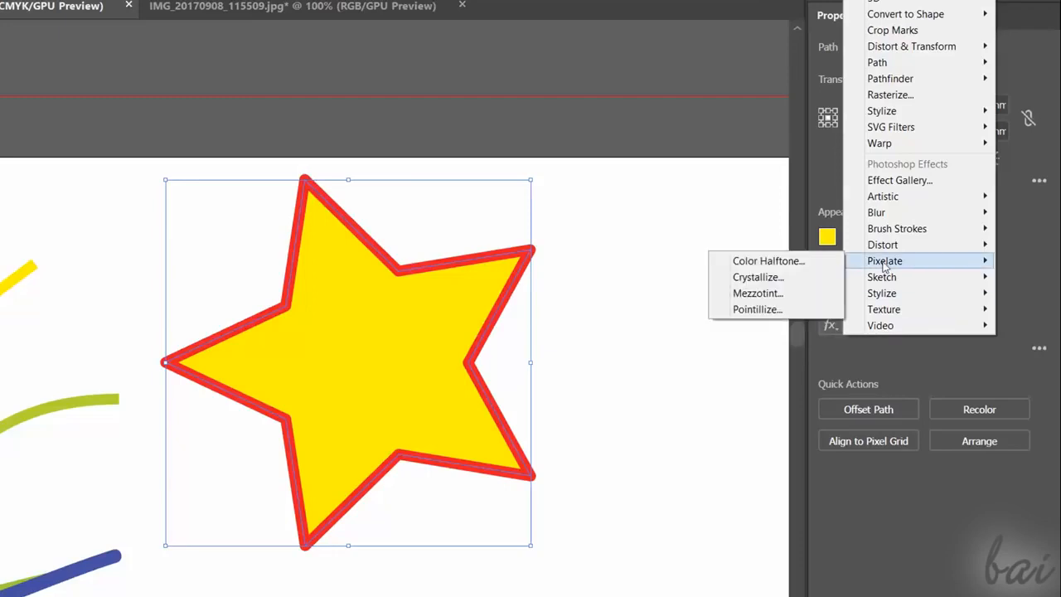
left_click(810, 307)
mouse_move(518, 366)
left_mouse_down()
mouse_move(638, 362)
mouse_move(519, 365)
left_mouse_up()
left_click(775, 170)
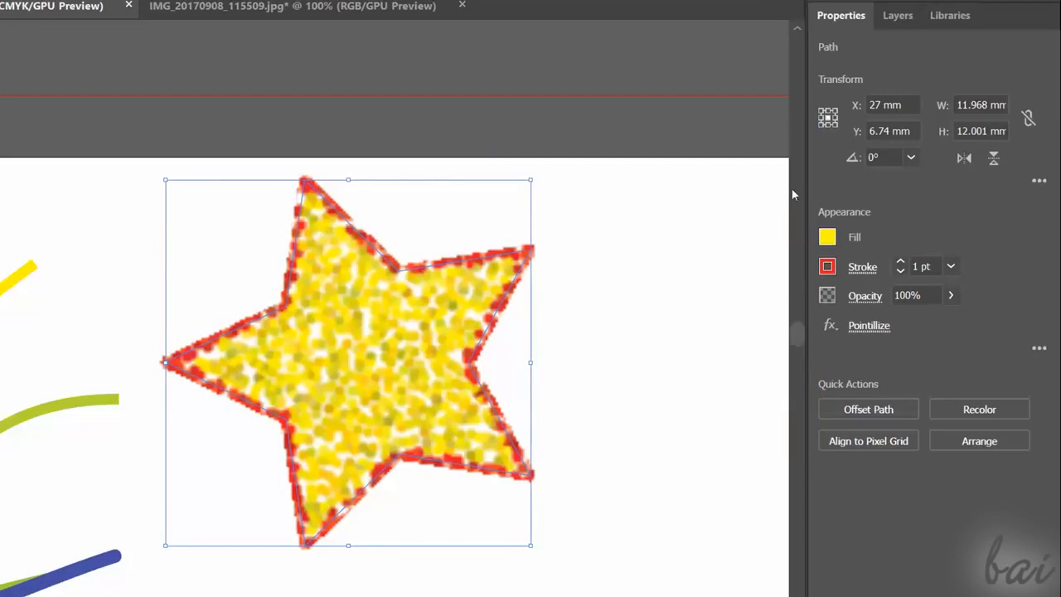
- Apply a Gaussian Blur effect with a radius of 0.5 pixels to the star
left_click(829, 325)
mouse_move(907, 210)
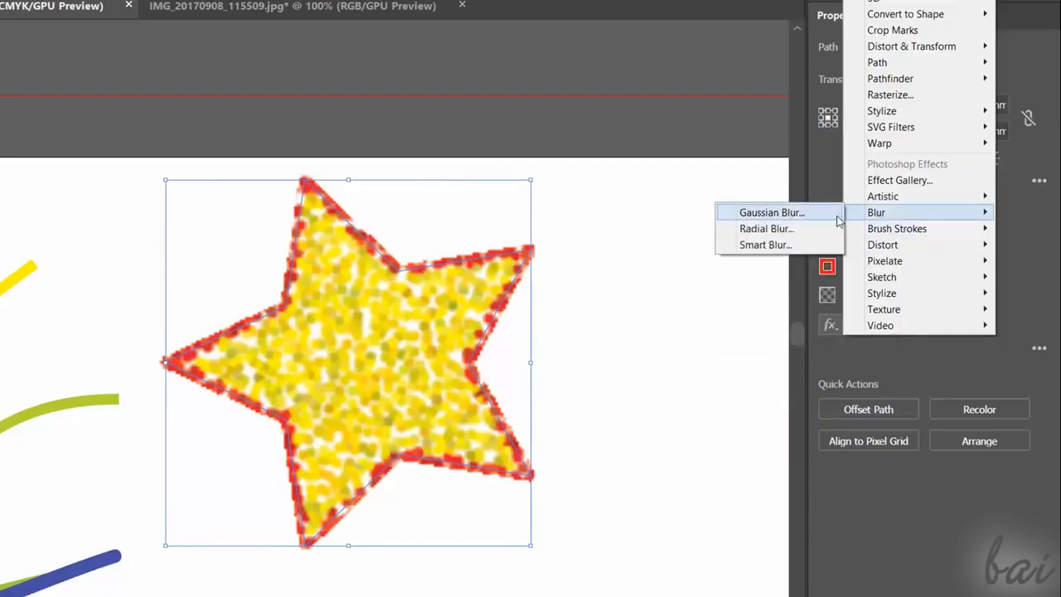
left_click(765, 213)
left_click_drag(607, 306, 689, 353)
mouse_move(615, 400)
left_mouse_down()
mouse_move(670, 400)
mouse_move(605, 400)
left_mouse_up()
left_click(588, 448)
key("Return")
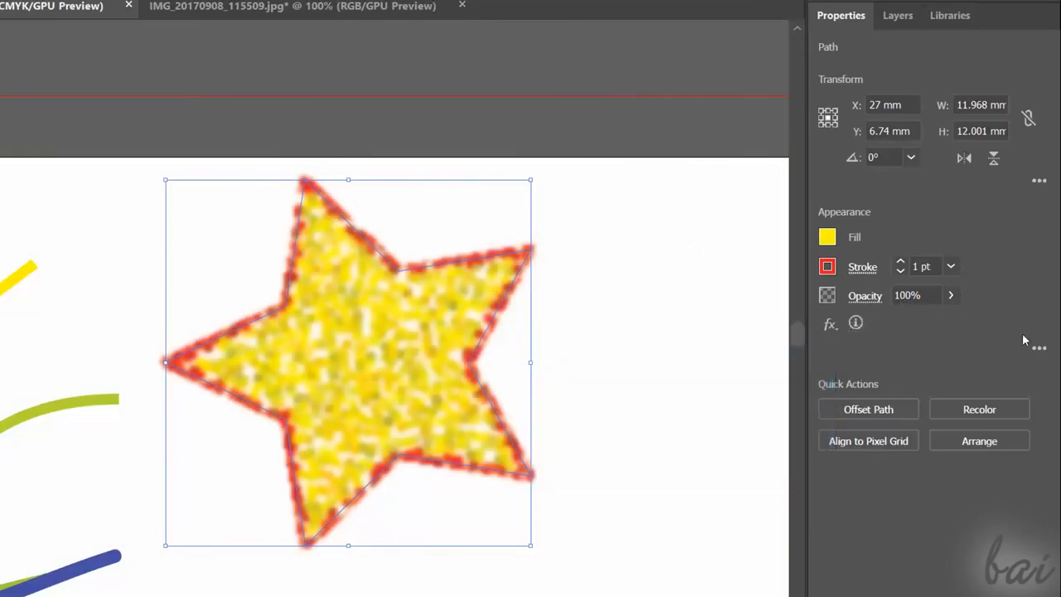
- Open the star's full appearance listing, and hide and restore its Pointillize and Gaussian Blur effects in turn
left_click(1039, 349)
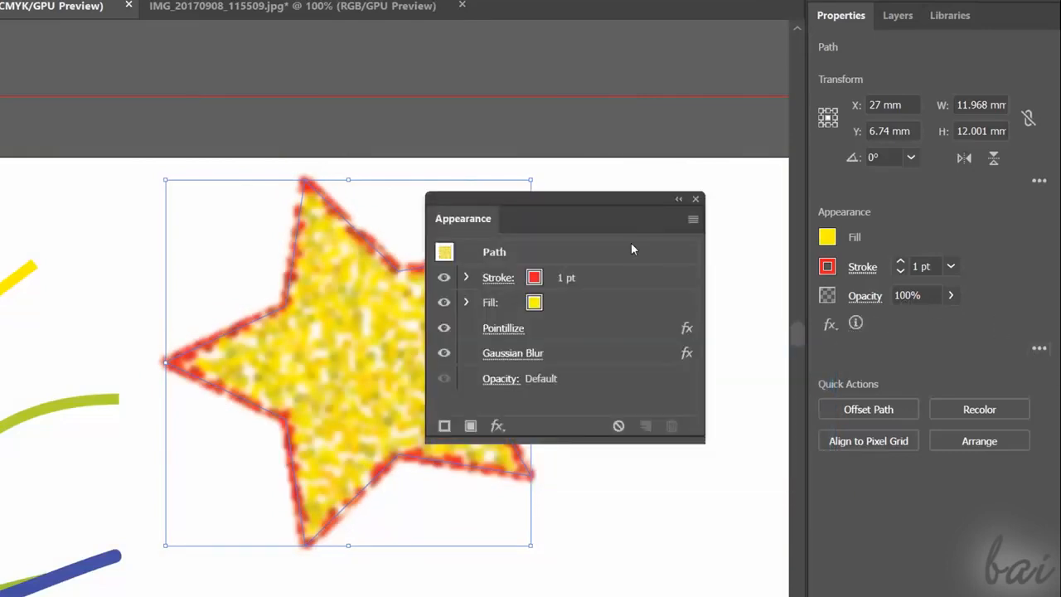
left_click_drag(591, 205, 720, 213)
left_click(567, 336)
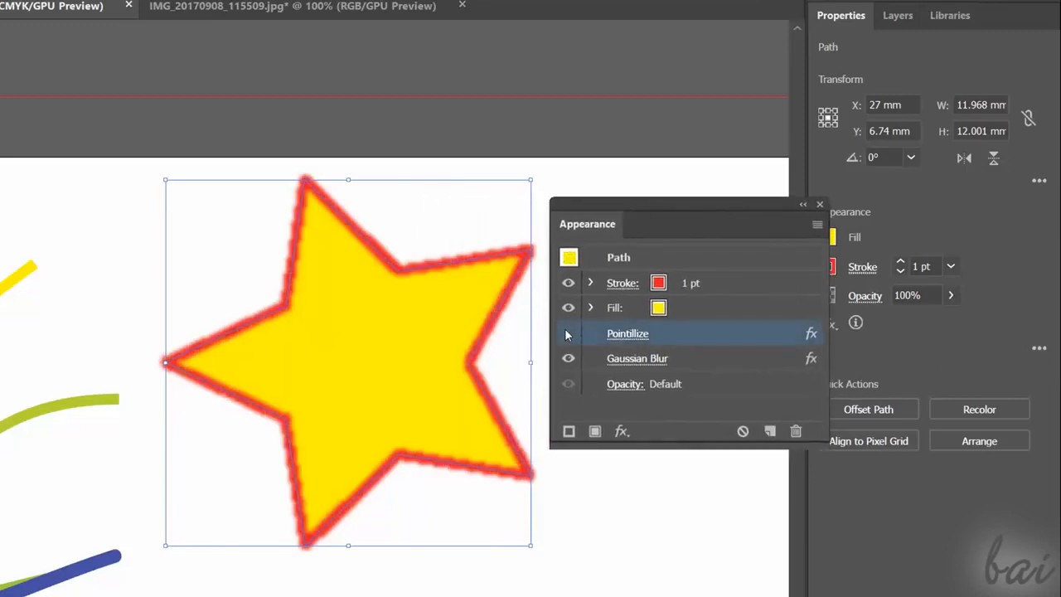
left_click(567, 336)
left_click(578, 366)
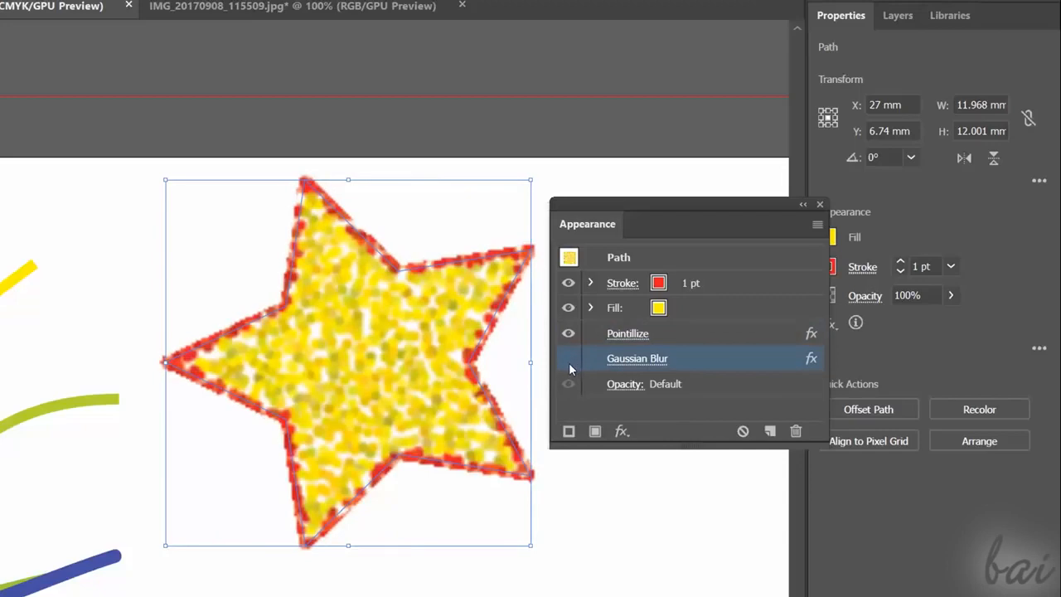
left_click(577, 365)
left_click(575, 364)
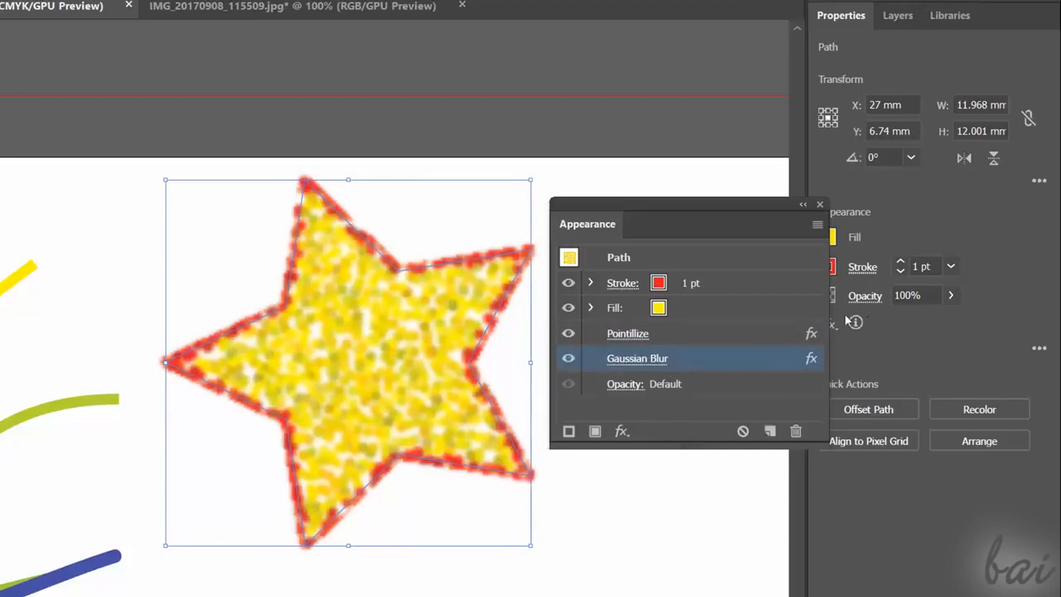
- Review the settings of the star's Pointillize and Gaussian Blur effects, cancelling each without changes
left_click(812, 336)
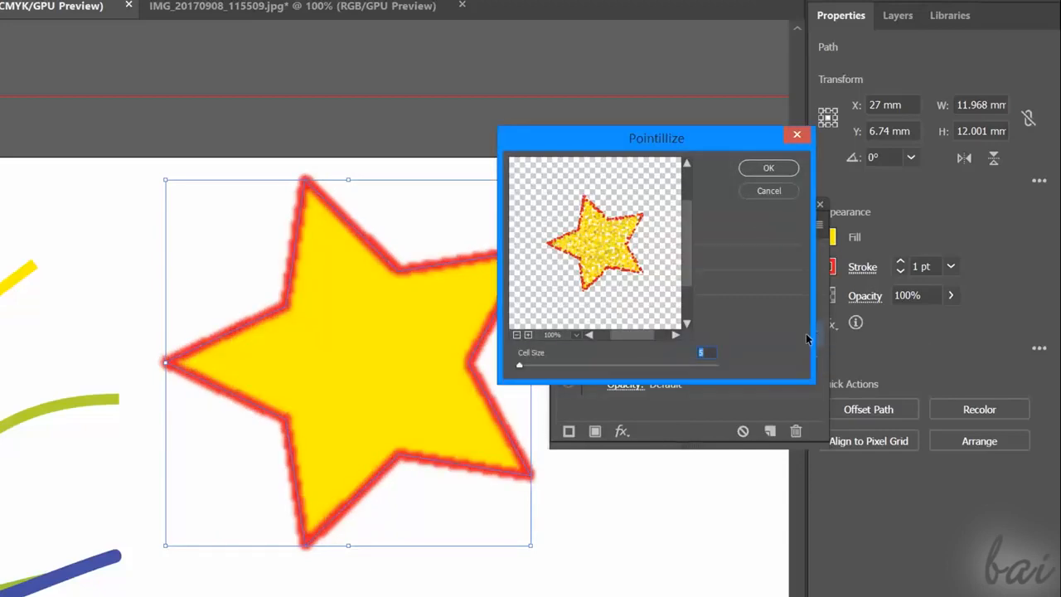
left_click(796, 134)
double_click(808, 362)
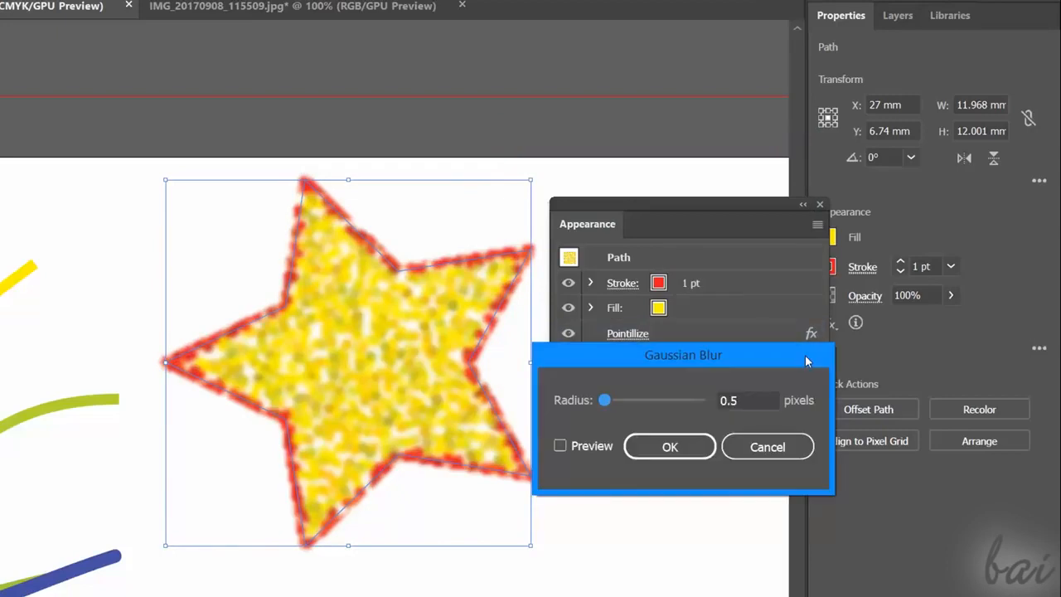
left_click(767, 447)
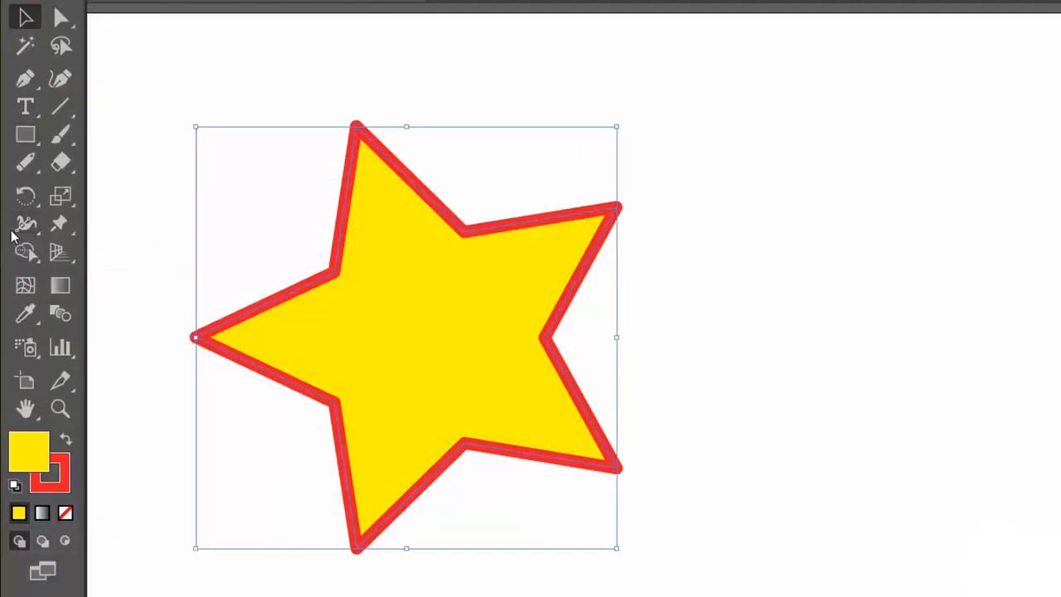
- Try distorting the star with a Twirl tool stroke and several Crystallize tool strokes along its edges
left_click(27, 232)
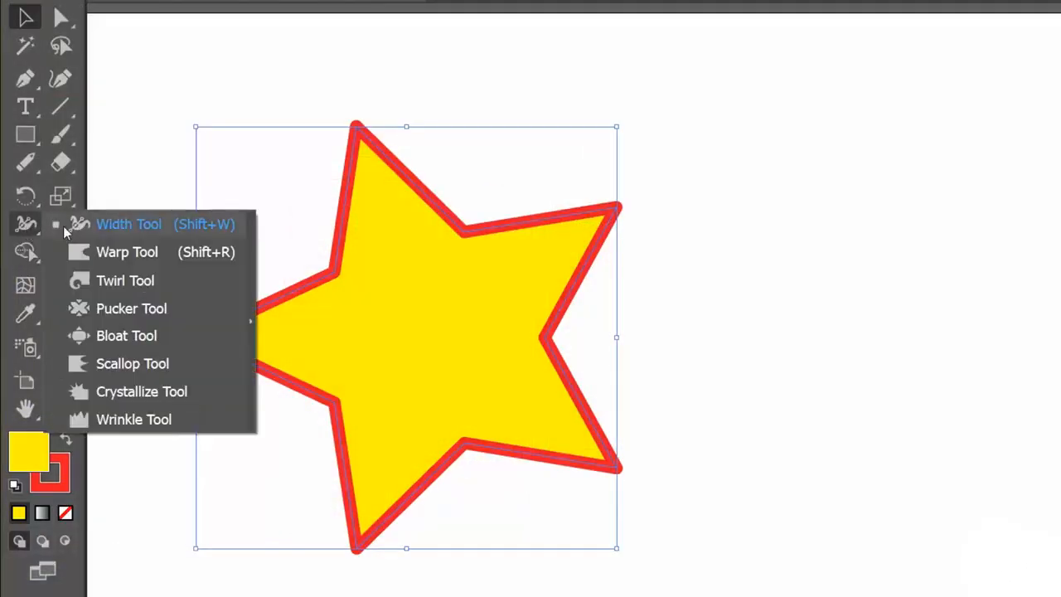
left_click(128, 285)
mouse_move(315, 138)
left_mouse_down()
mouse_move(311, 195)
mouse_move(274, 290)
left_mouse_up()
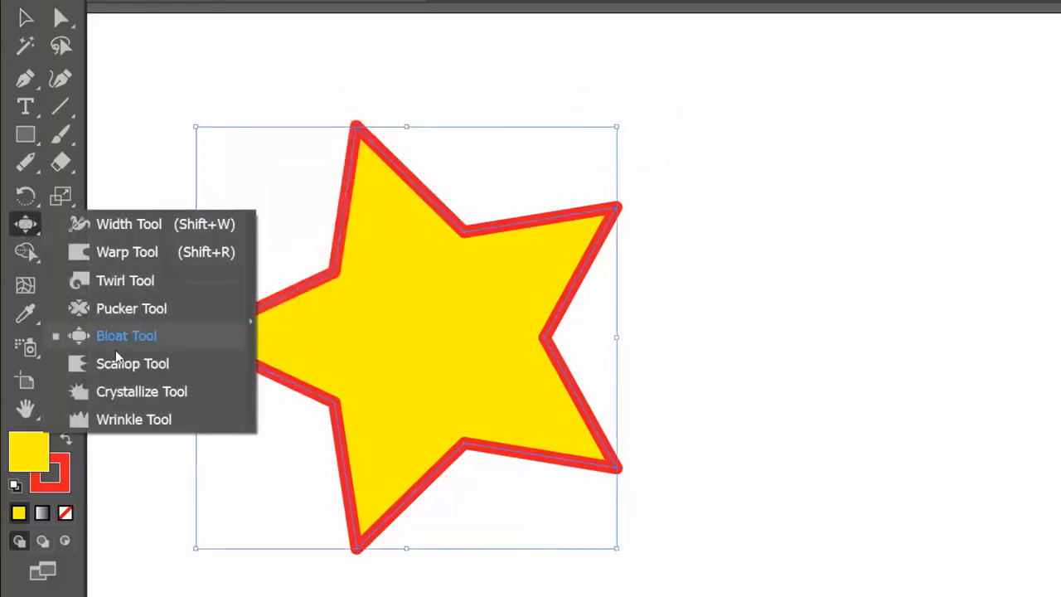
left_click(130, 393)
mouse_move(256, 331)
left_mouse_down()
mouse_move(232, 307)
mouse_move(336, 250)
mouse_move(359, 118)
left_mouse_up()
mouse_move(455, 267)
left_mouse_down()
mouse_move(570, 201)
mouse_move(601, 208)
left_mouse_up()
mouse_move(571, 245)
left_mouse_down()
mouse_move(549, 327)
mouse_move(508, 476)
left_mouse_up()
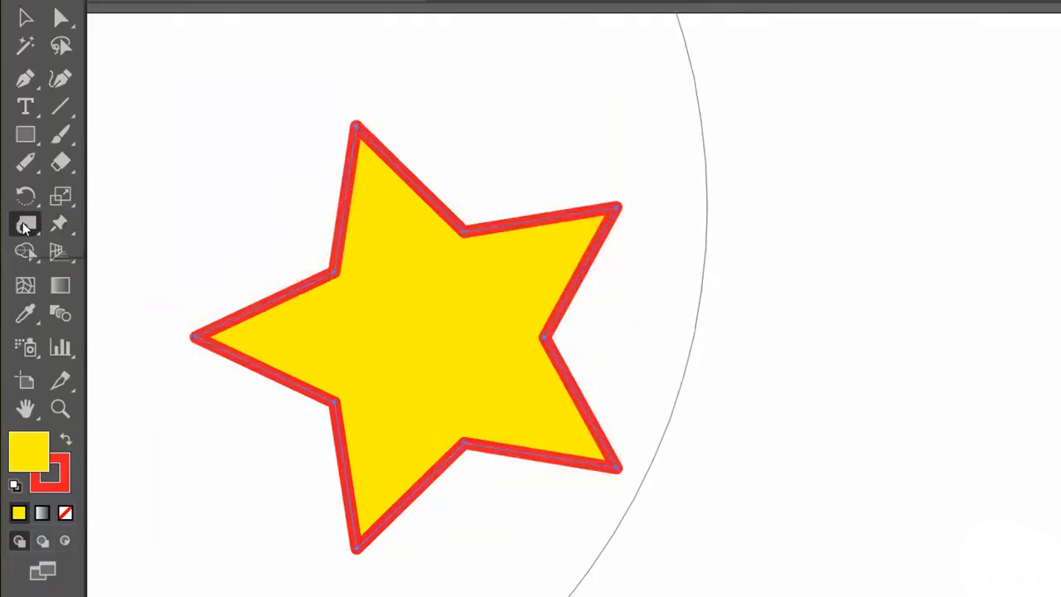
- Check the Twirl Tool options, accept them, and twirl the upper-left side of the star
double_click(25, 224)
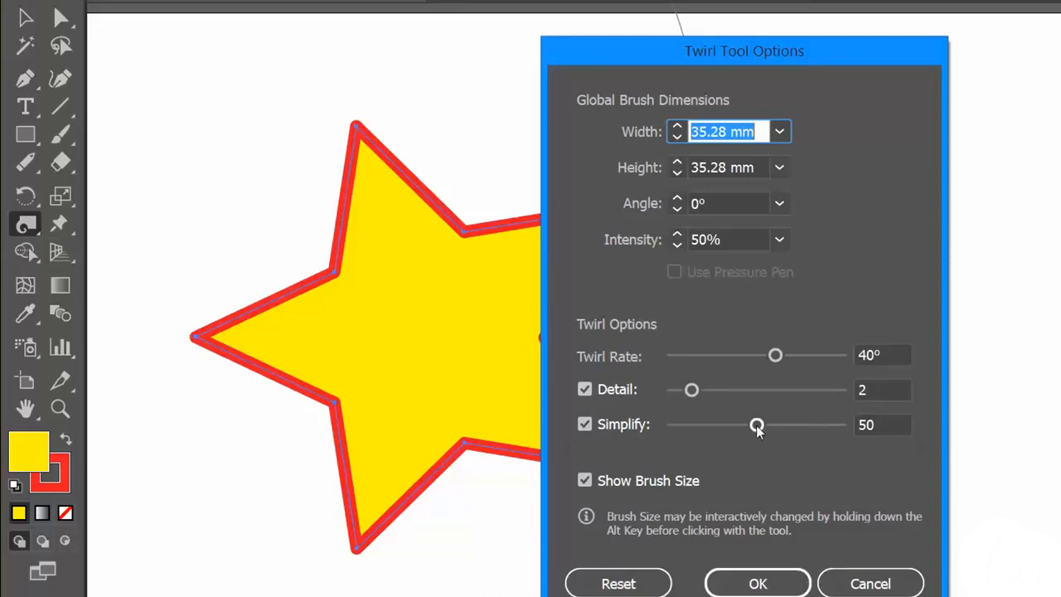
key("Return")
mouse_move(315, 124)
left_mouse_down()
mouse_move(302, 238)
mouse_move(259, 307)
left_mouse_up()
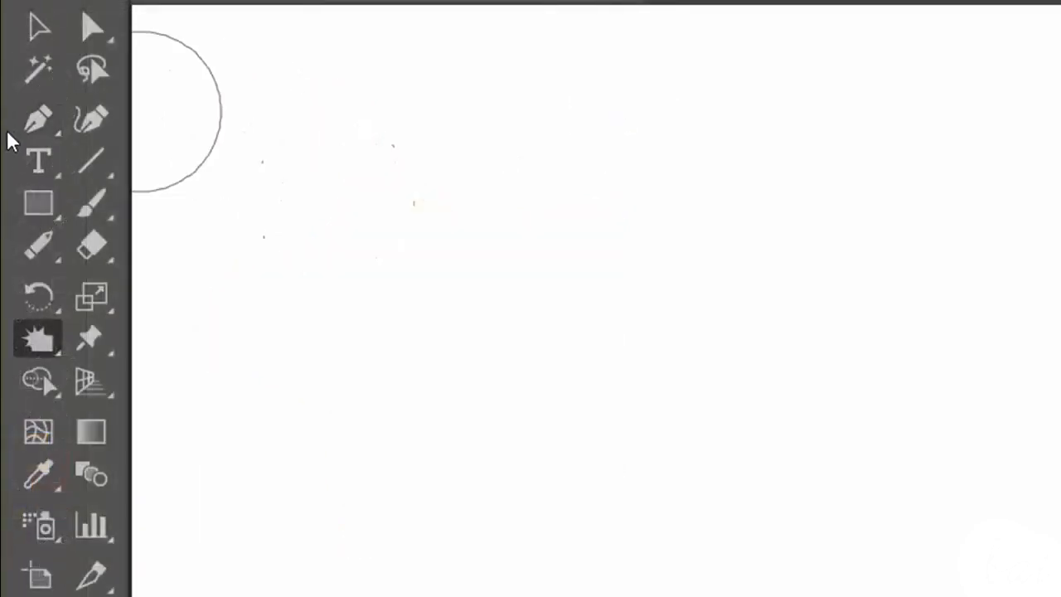
- Create a Type tool text frame containing four lines of repeated "hello" and widen the frame slightly
left_click(25, 106)
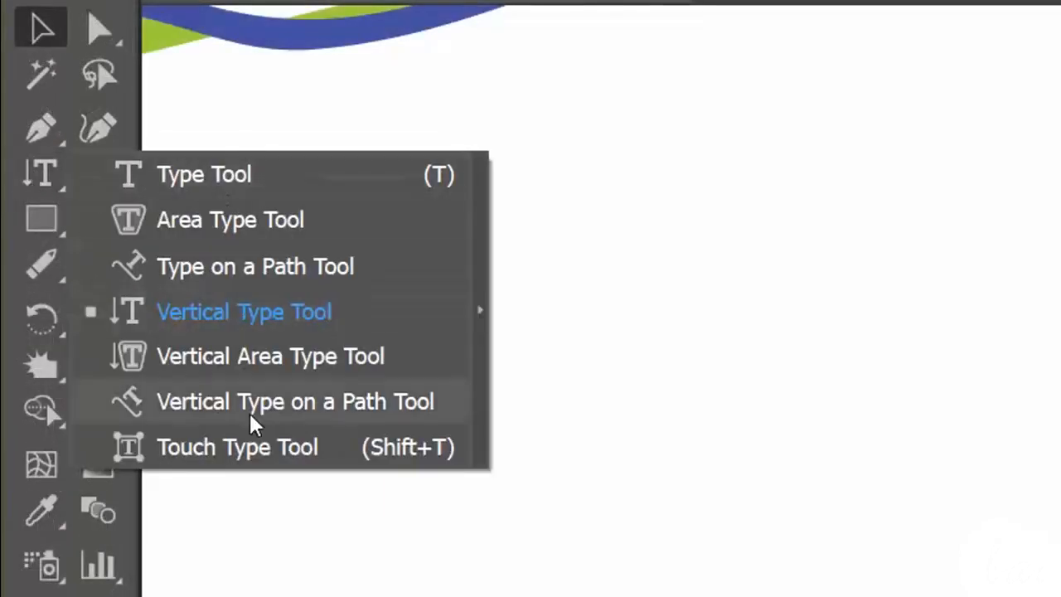
left_click(265, 177)
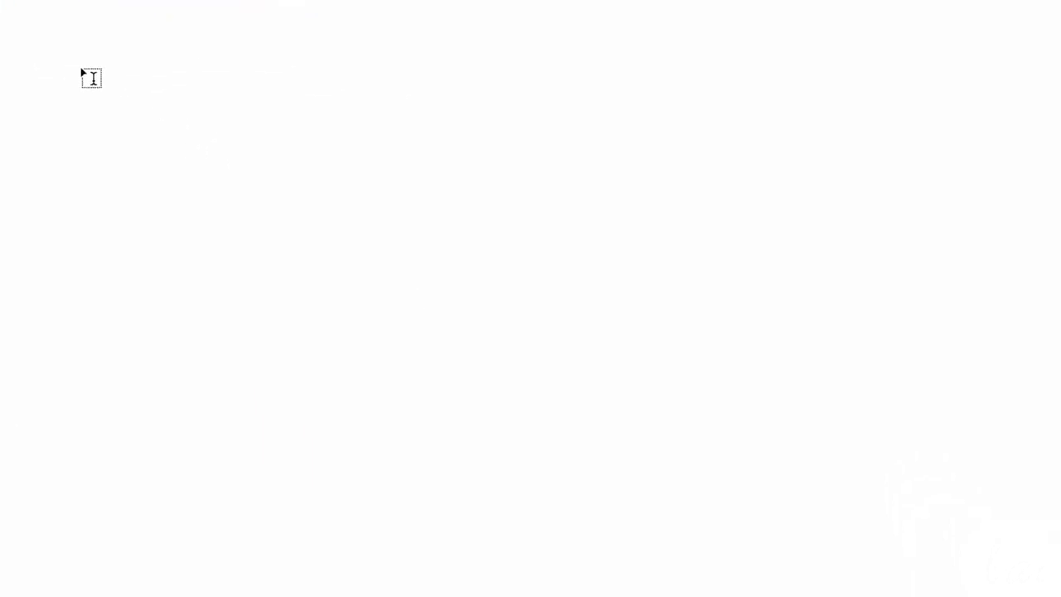
left_click_drag(82, 73, 995, 507)
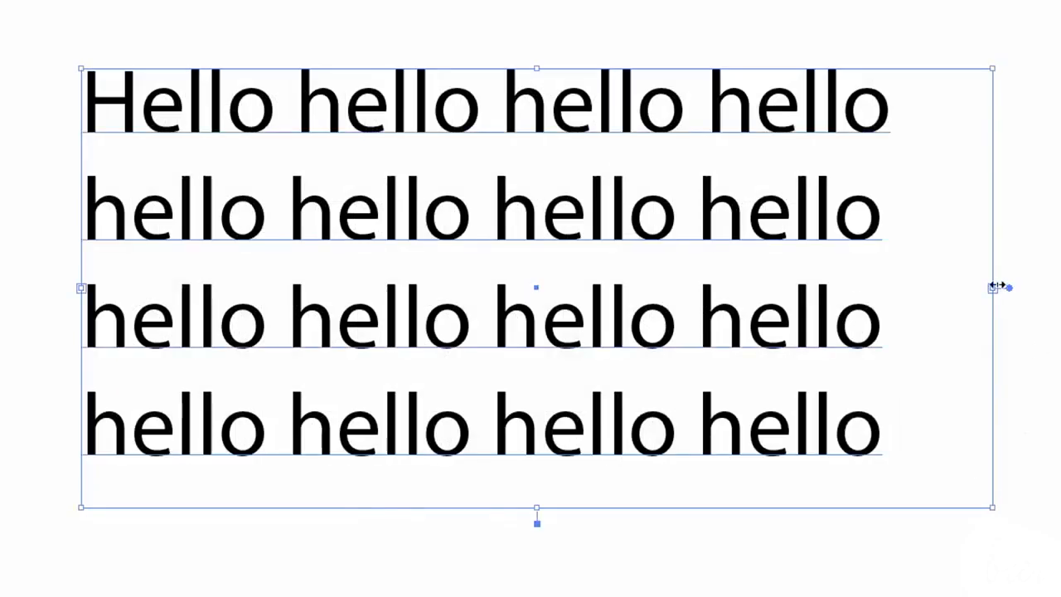
left_click_drag(995, 288, 1033, 288)
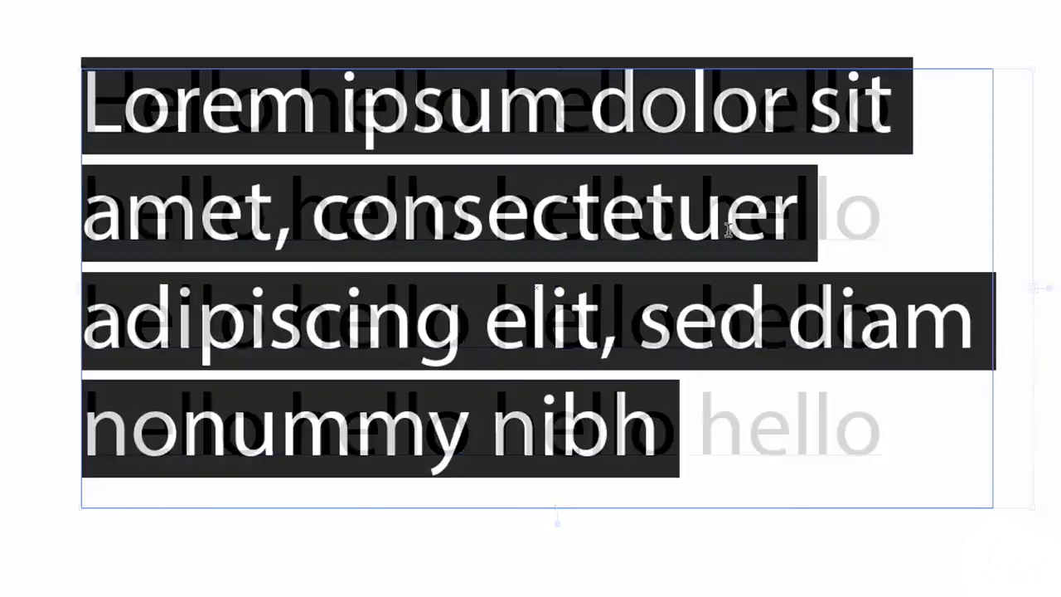
- Enter the text "Hello hello" in the wide horizontal text frame
type("Hello")
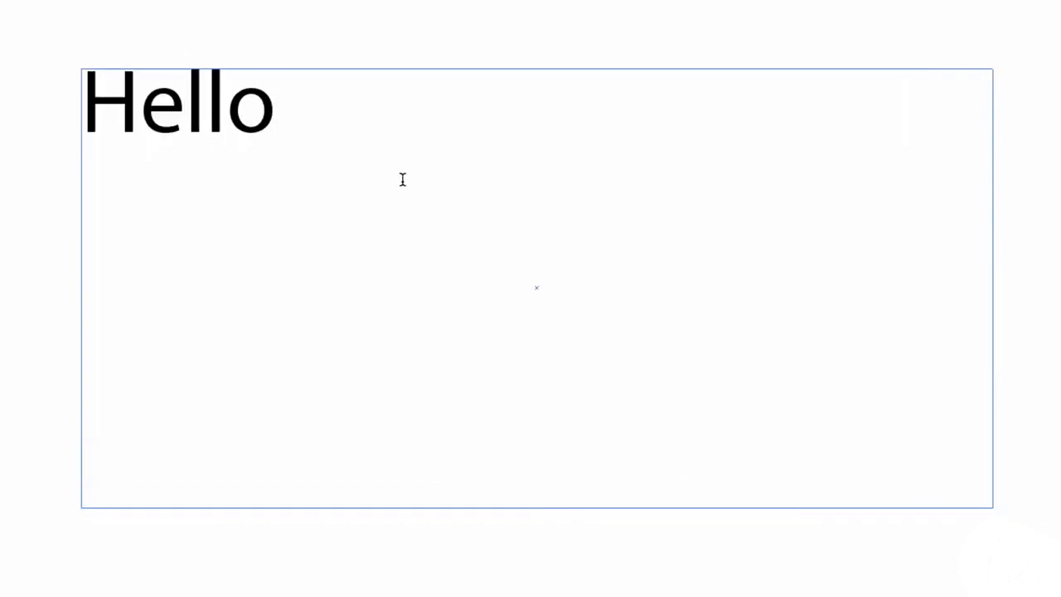
type(" hello")
key("shift+Left")
key("shift+Left")
key("shift+Left")
key("shift+Left")
key("shift+Left")
key("shift+Left")
key("shift+Left")
key("Right")
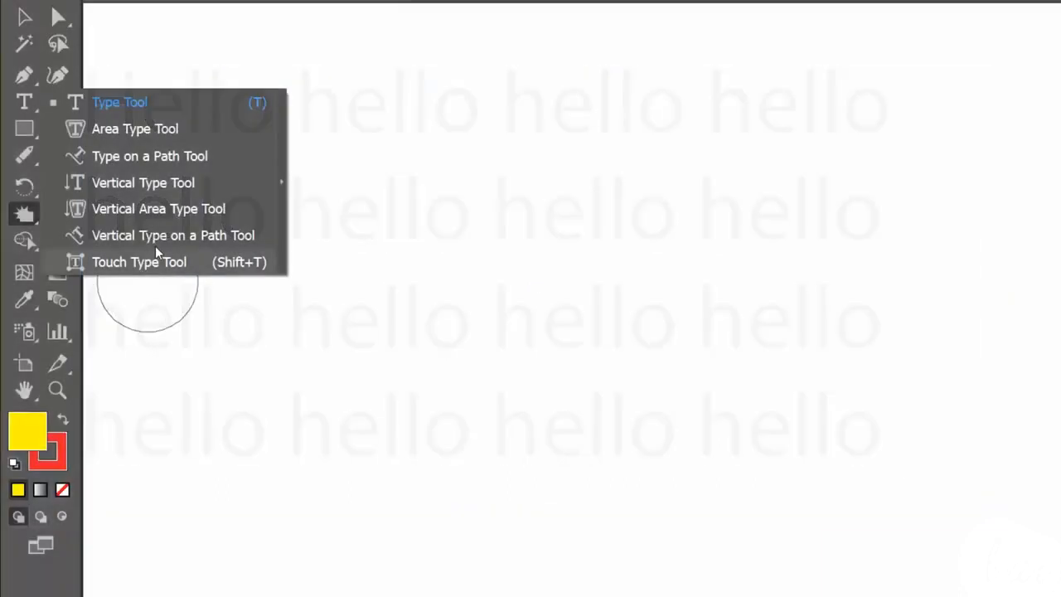
- Create a tall Vertical Type frame on the empty canvas containing the word "Hello"
left_click(157, 183)
left_click_drag(310, 106, 613, 568)
type("Hello")
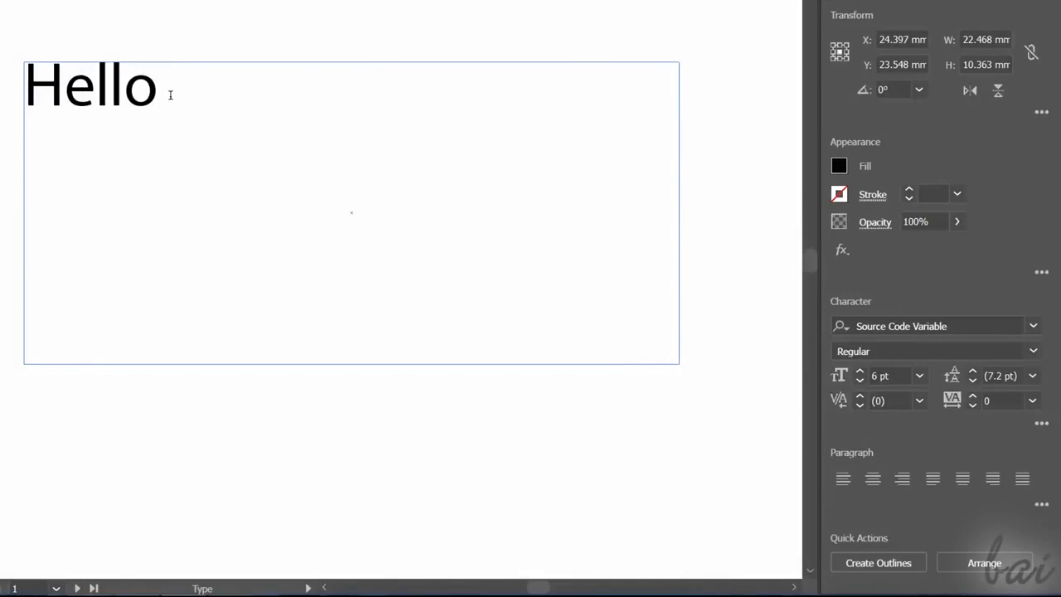
- Select the horizontal word Hello and set its font to Source Code Variable at 17 pt
left_click_drag(170, 95, 23, 87)
left_click(1033, 327)
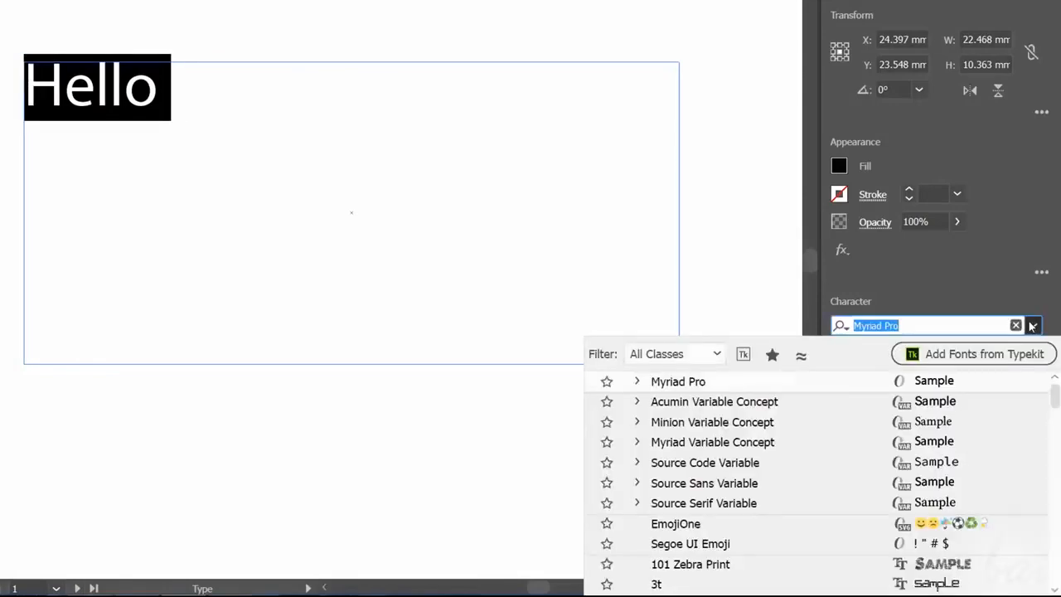
left_click(736, 465)
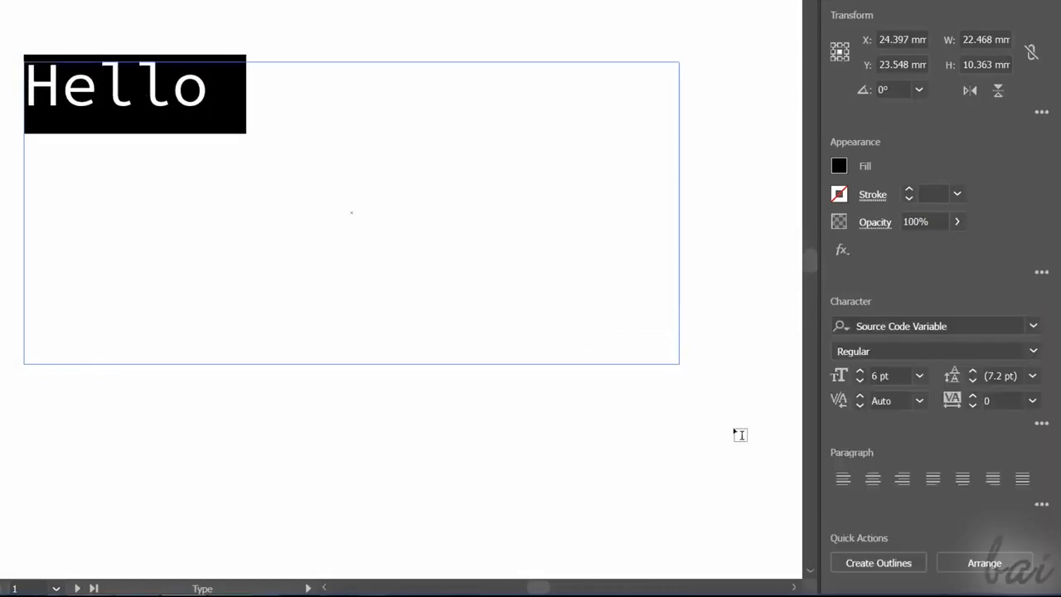
scroll(869, 377, "up", 11)
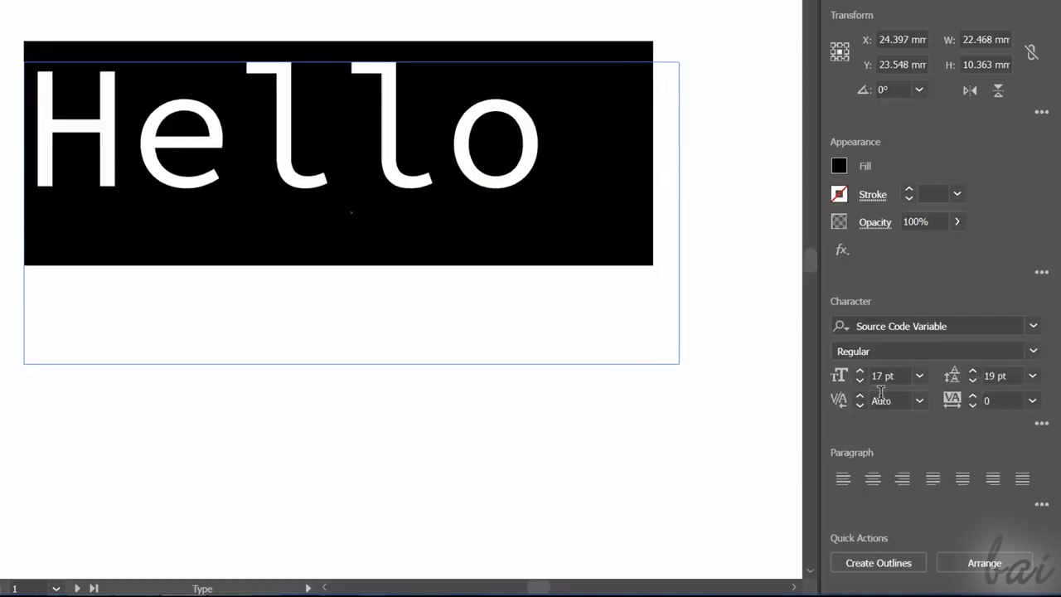
- Set the Hello text to Semibold with 2 pt leading and -80 tracking, justified with the last line aligned left
left_click(936, 351)
left_click(895, 136)
left_click(933, 479)
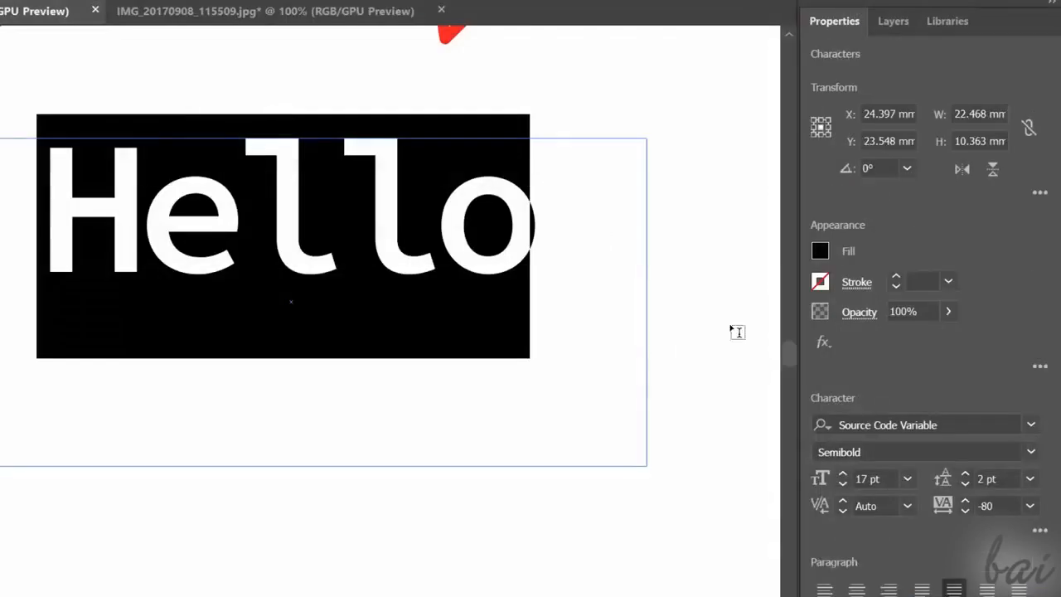
- Fill the Hello text with yellow
left_click(820, 250)
left_click(666, 327)
left_click(520, 245)
- Give all letters of the Hello text a red stroke with a weight of 0.5 pt
left_click_drag(575, 214, 74, 206)
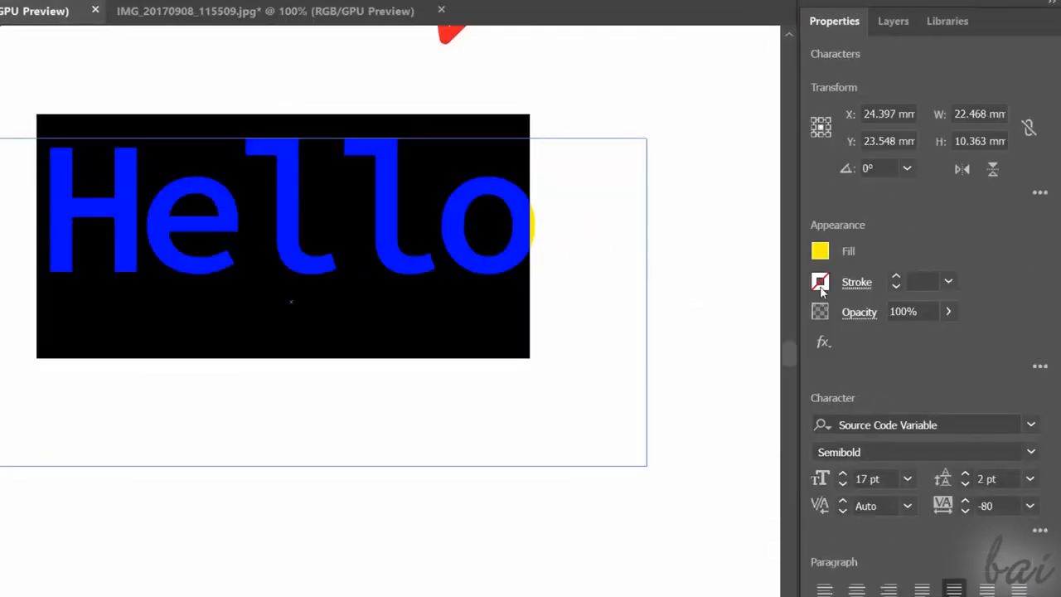
left_click(820, 282)
left_click(651, 355)
left_click(948, 228)
left_click(896, 287)
left_click(896, 287)
left_click(896, 287)
left_click(897, 277)
left_click(507, 234)
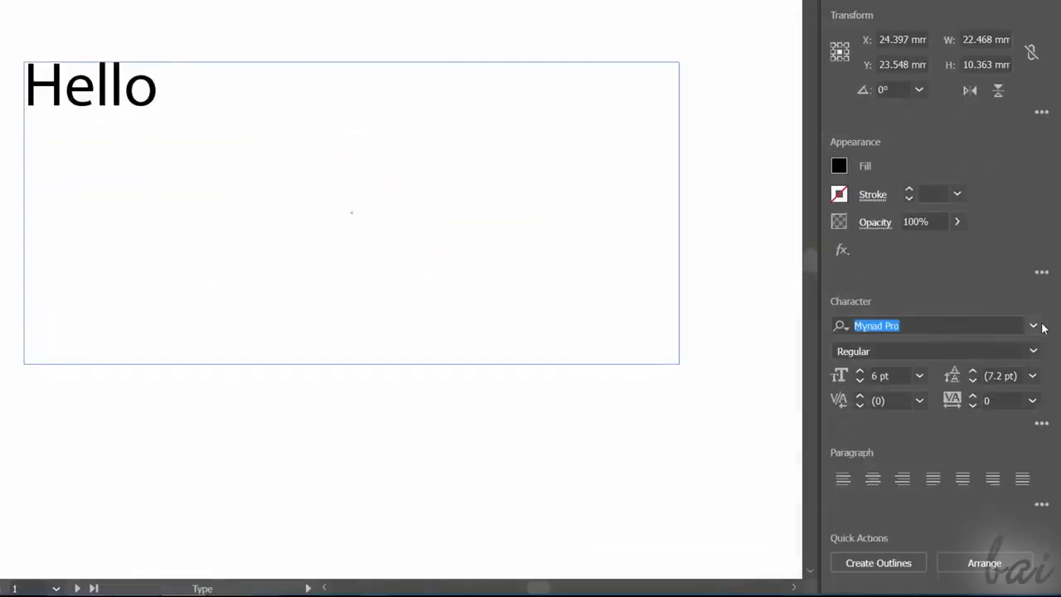
- Try choosing the Source Code Variable font with no text selected, and apply it to the selected black word Hello
left_click(1034, 325)
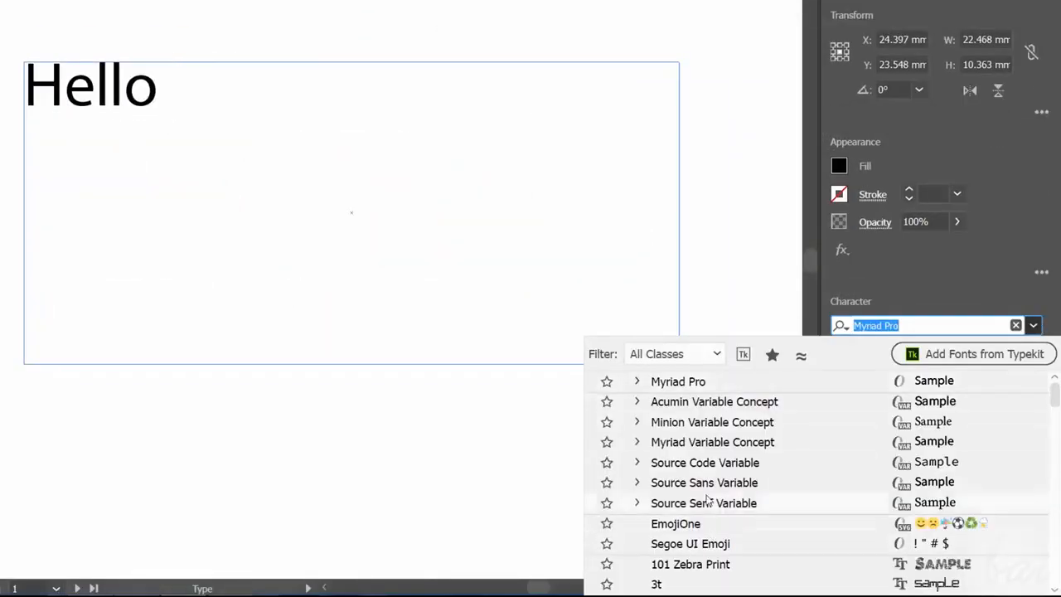
left_click(707, 461)
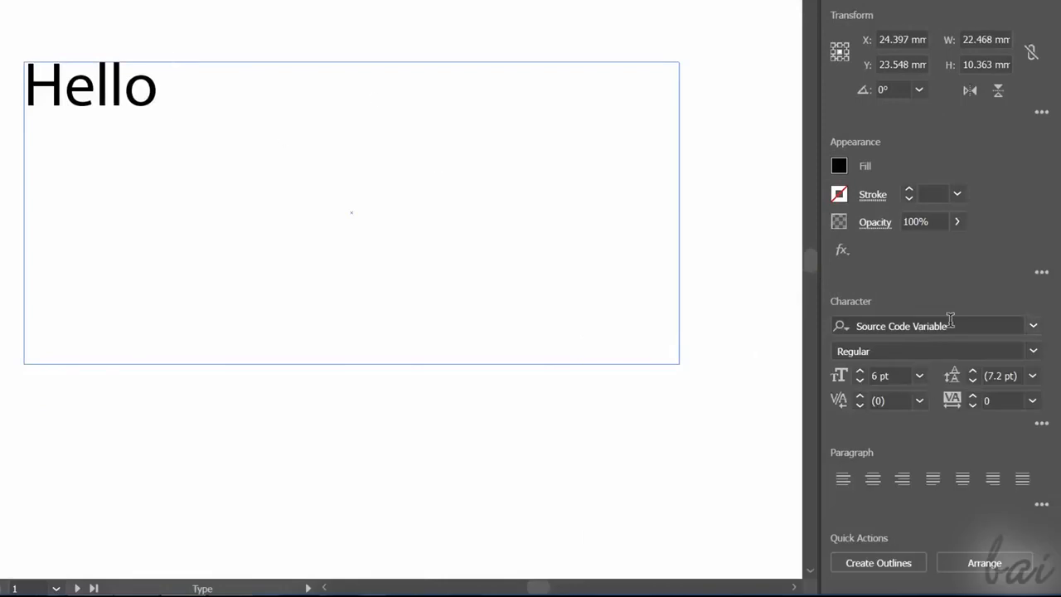
left_click_drag(173, 96, 30, 88)
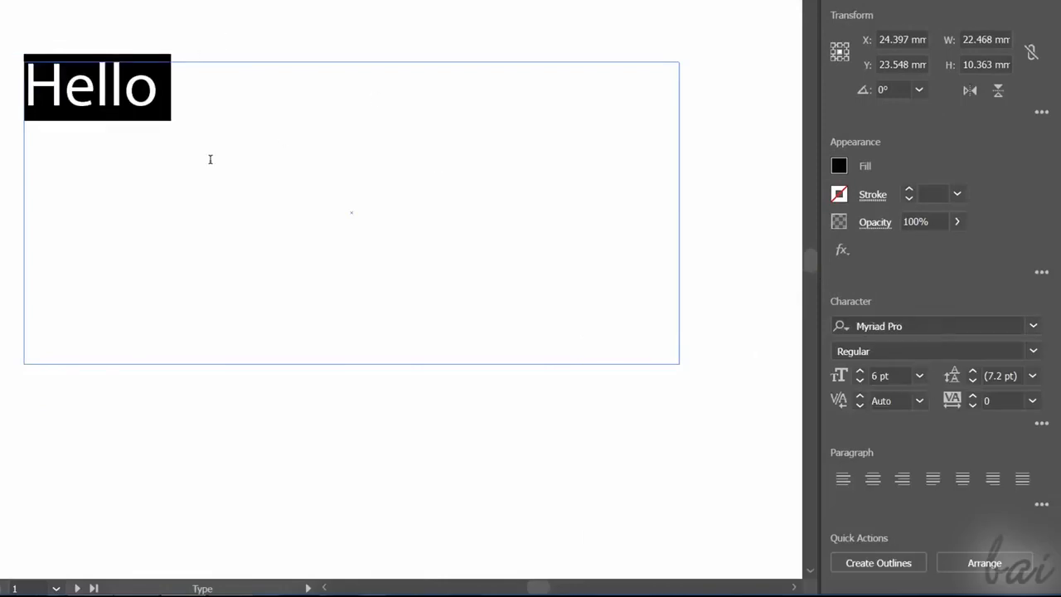
left_click(1033, 327)
left_click(737, 463)
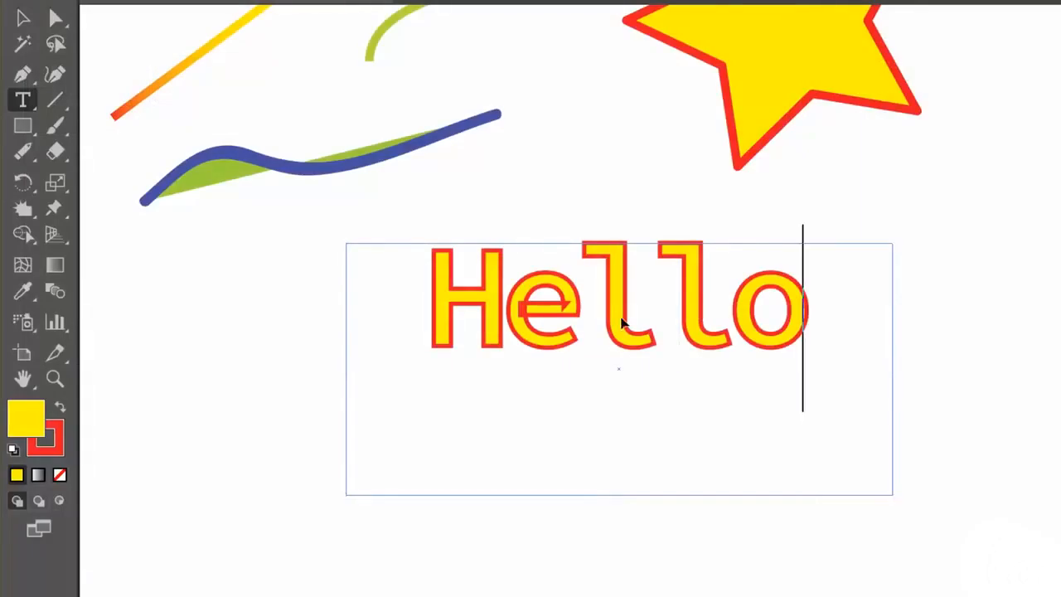
- Move the yellow Hello text frame downward, tighten it around the word, and try rotating it from its upper-left corner
left_click_drag(621, 320, 514, 371)
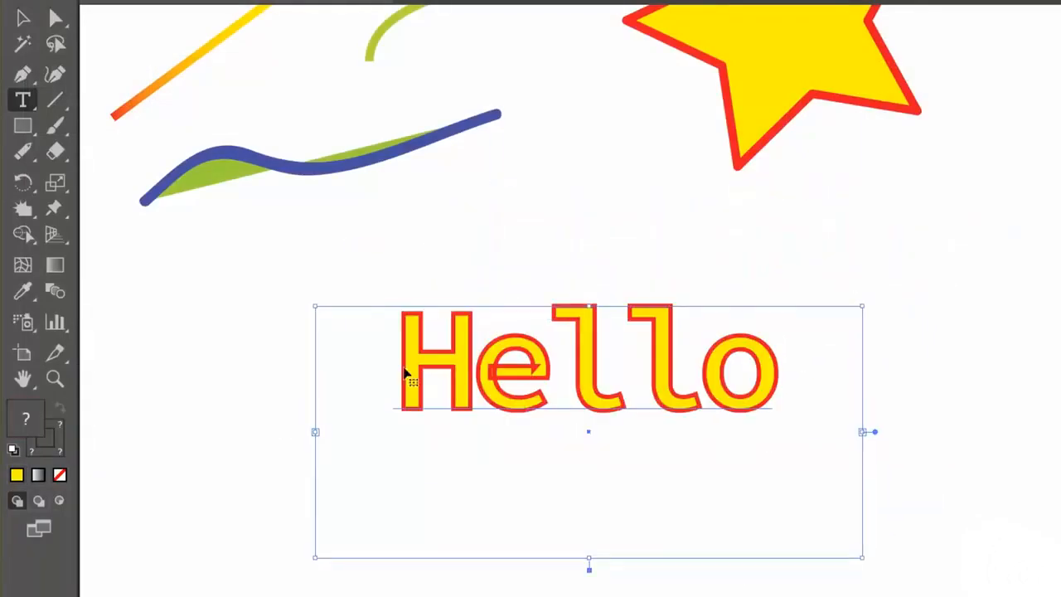
left_click_drag(308, 560, 344, 413)
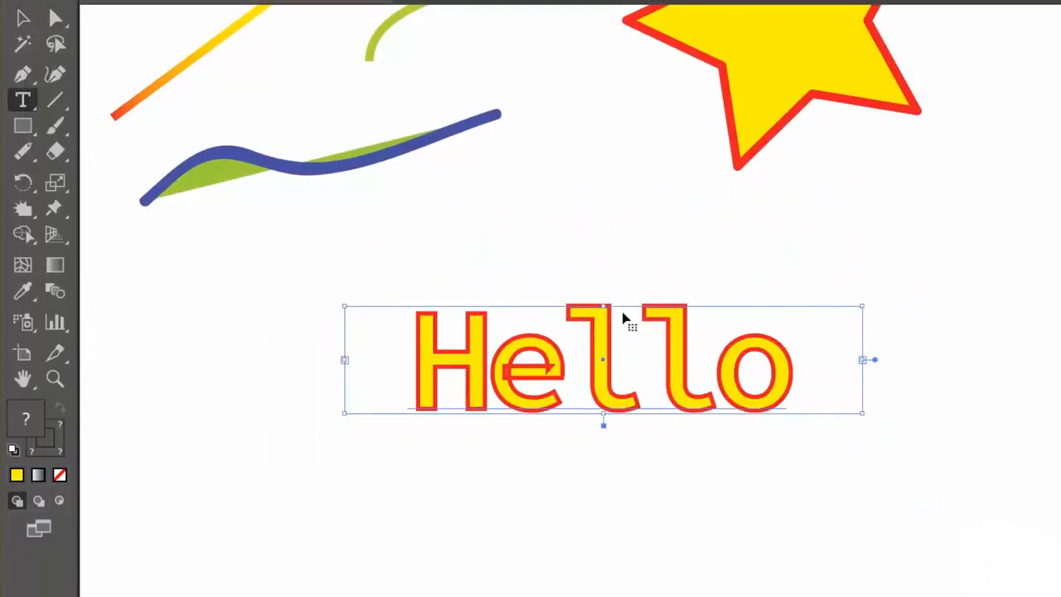
left_click_drag(336, 305, 365, 251)
left_click_drag(365, 252, 348, 254)
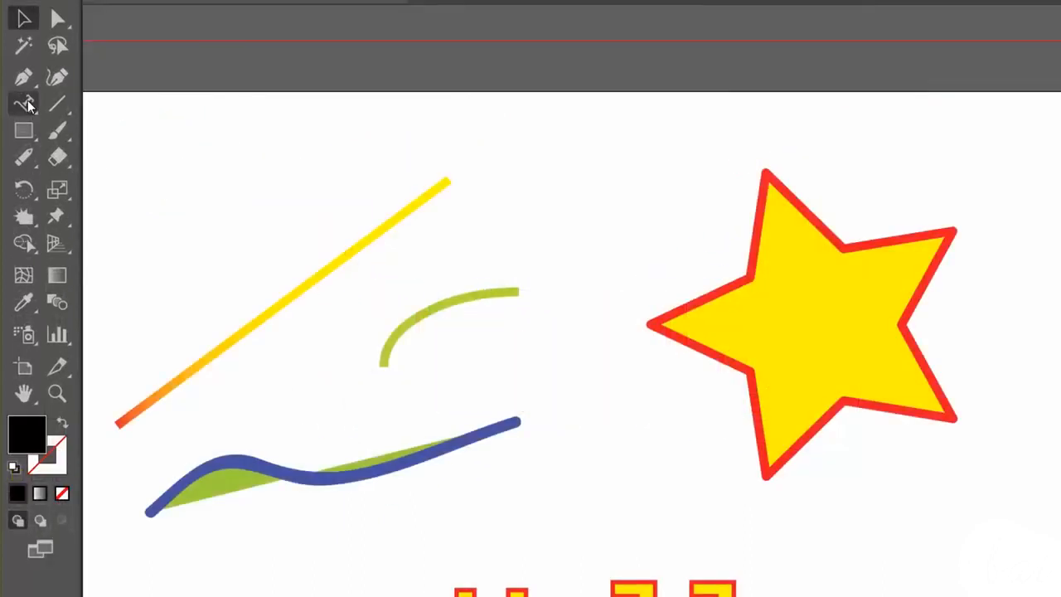
- Run repeated "hello" text along the whole star outline with the Type on a Path Tool
left_click(28, 105)
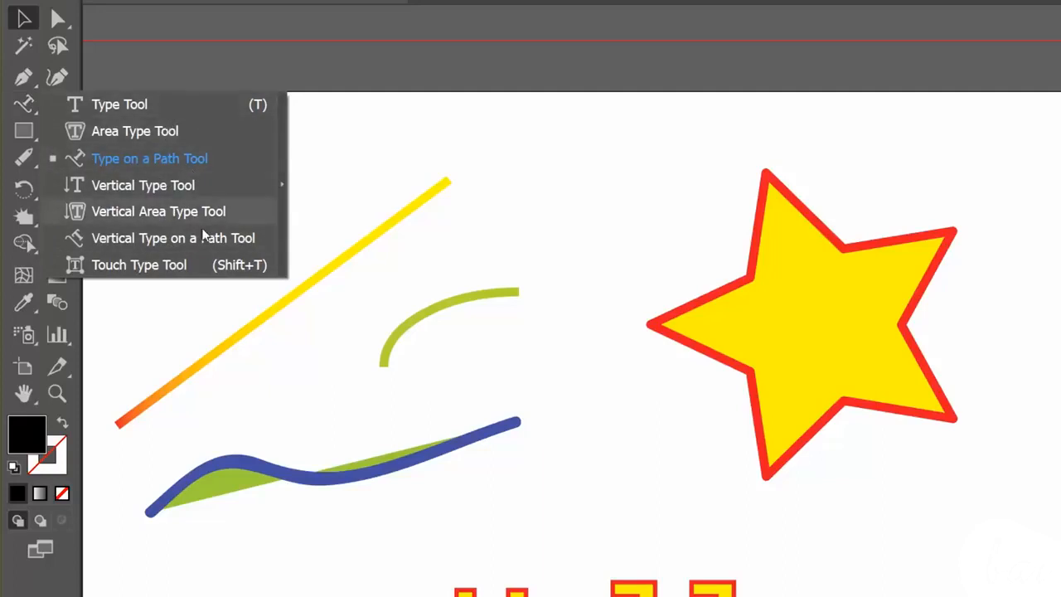
left_click(217, 160)
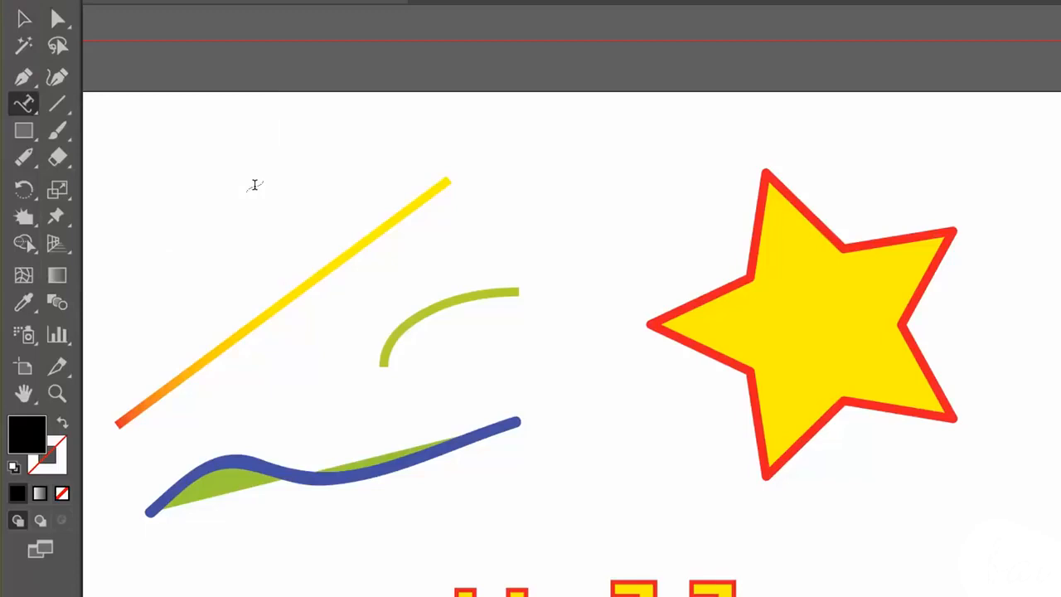
left_click(817, 216)
type("Hello hello hello hello hello hello hello")
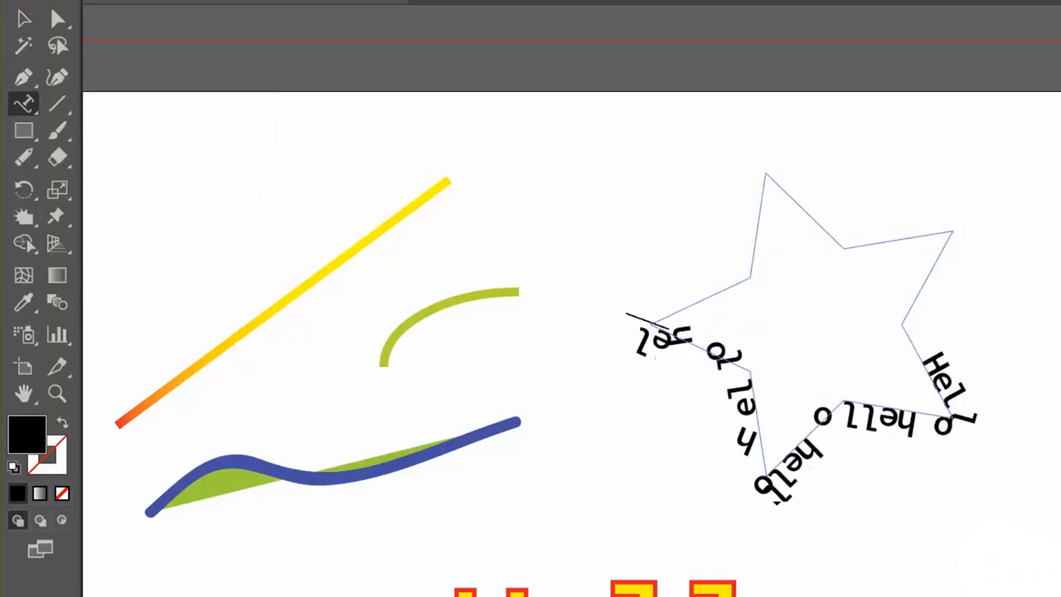
type("o hello hello hello hello hello")
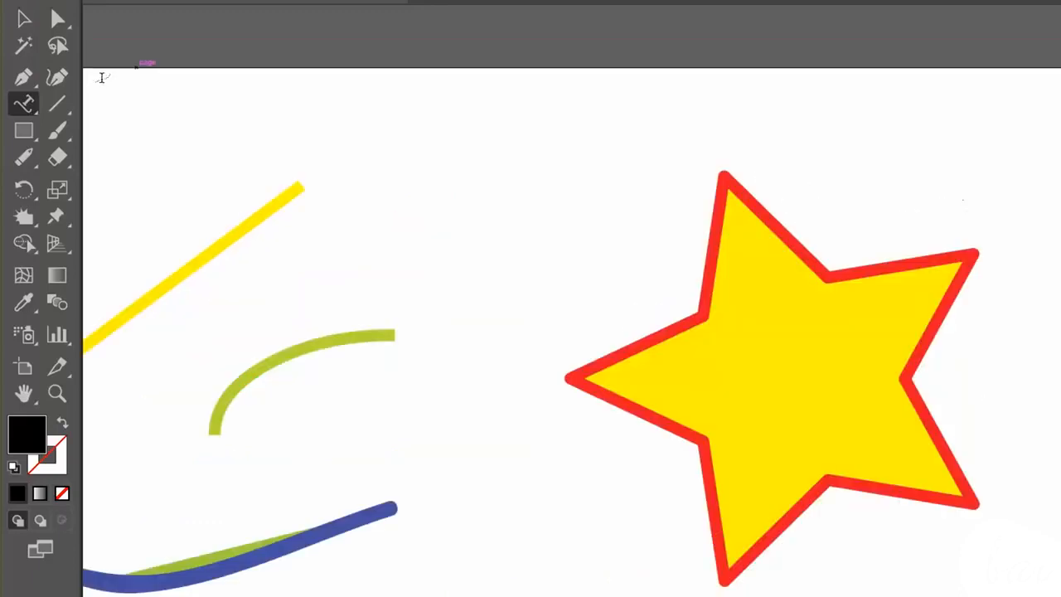
- Fill the inside of the yellow star with repeated "hello" text using the Area Type Tool
left_click(23, 103)
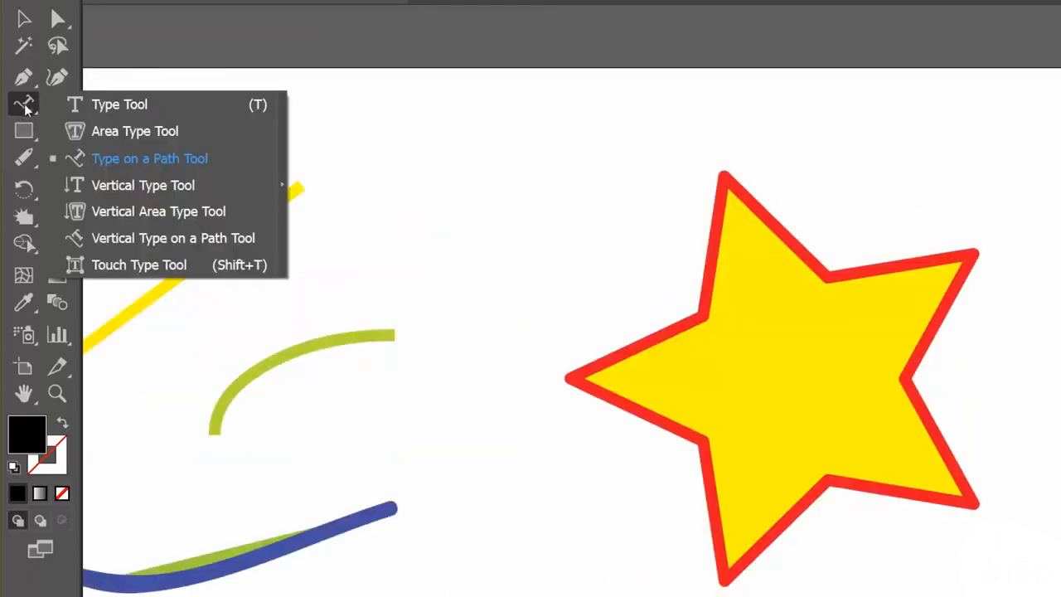
left_click(187, 131)
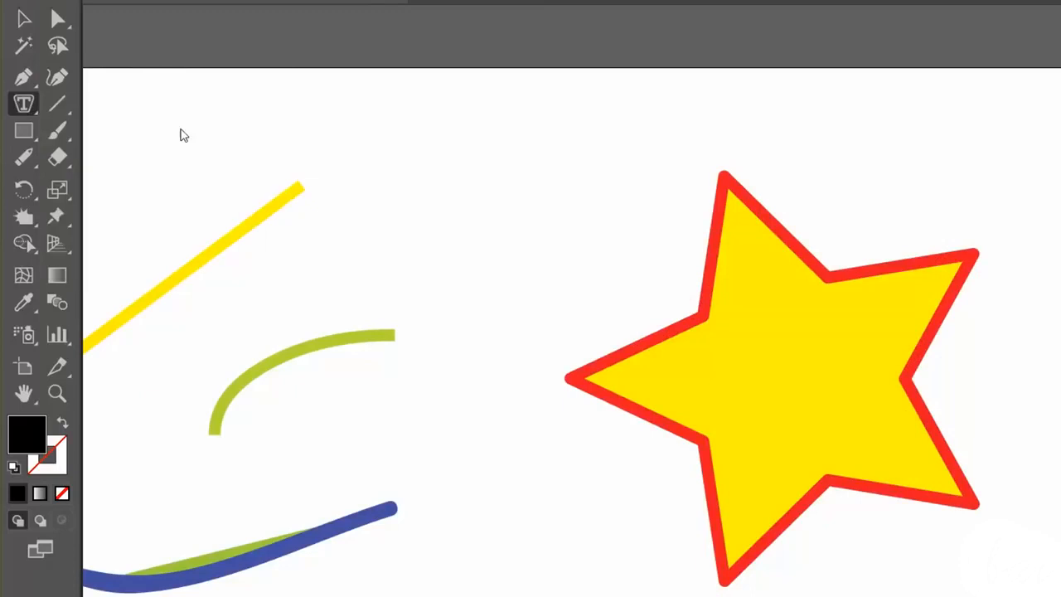
left_click(766, 217)
type("hello hello hello hello hello hello hello hello hello hello hello hello hello hello hello hello hello hello hello hello hello")
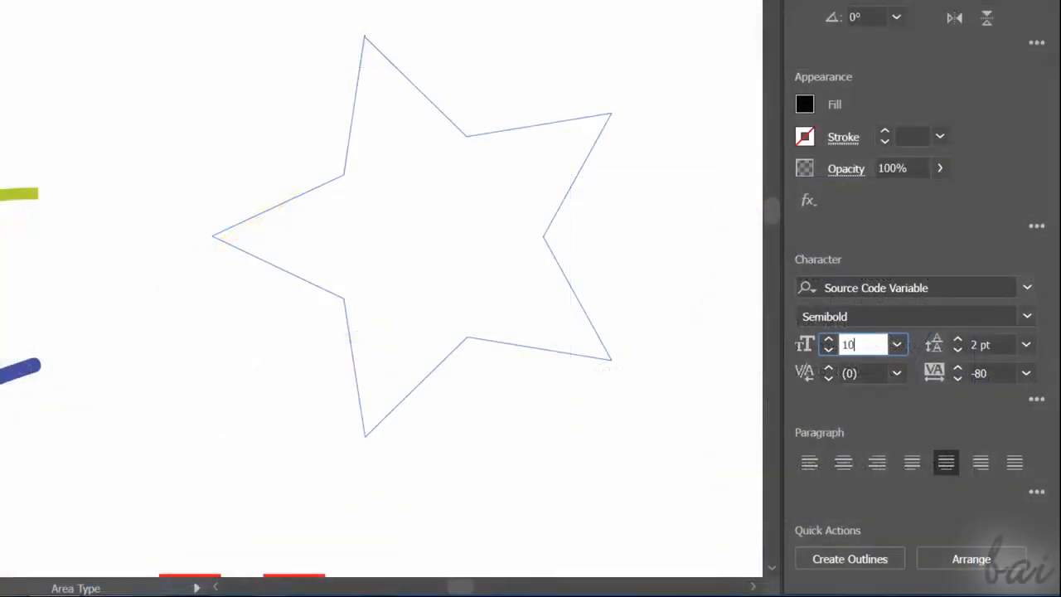
key("Return")
- Try filling the star with large 10 pt area text reading "hello hello hello he"
left_click(421, 81)
type("hello h")
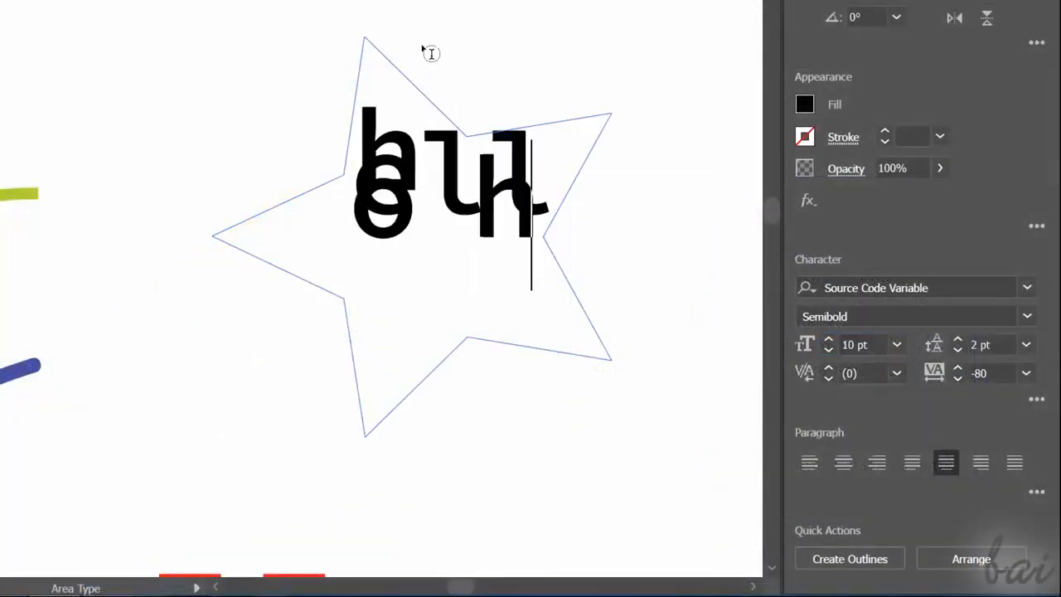
type("ello hello")
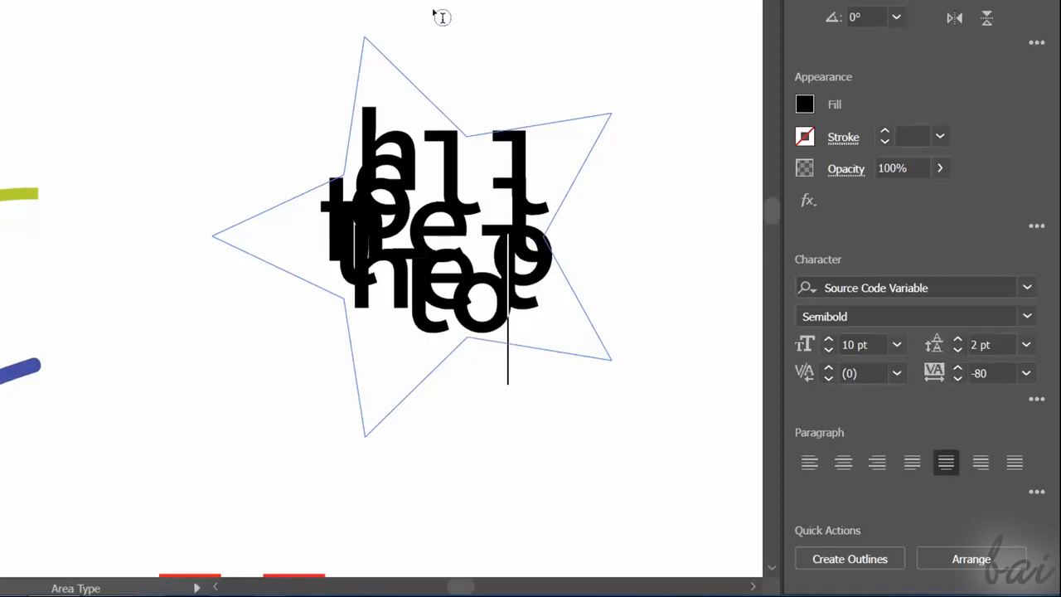
type(" he")
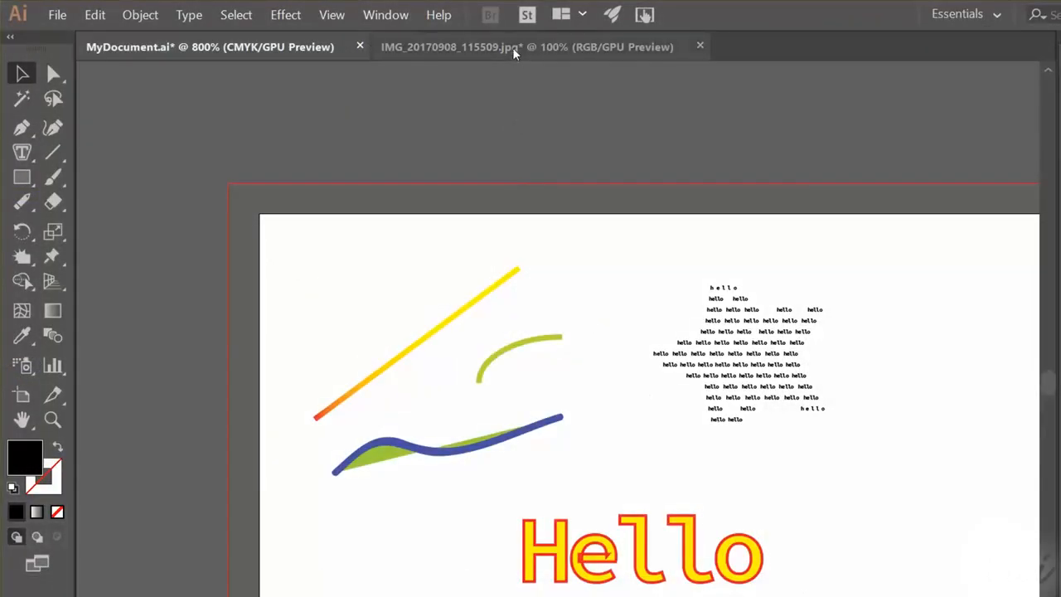
- Review the Save As file types for MyDocument.ai, keep Adobe Illustrator (*.AI), and leave the dialog
left_click(514, 50)
left_click(314, 45)
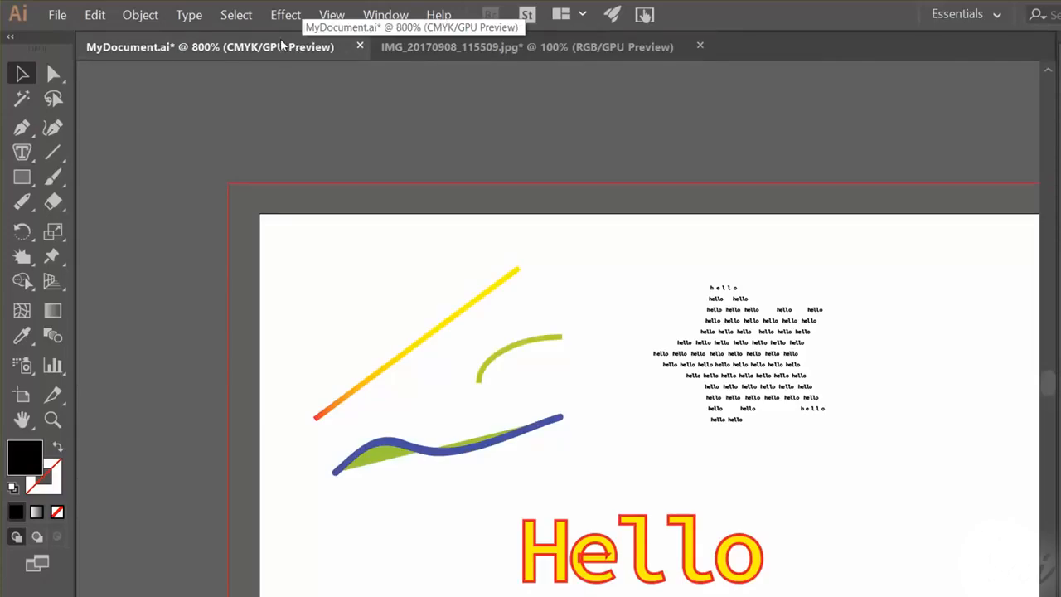
left_click(64, 20)
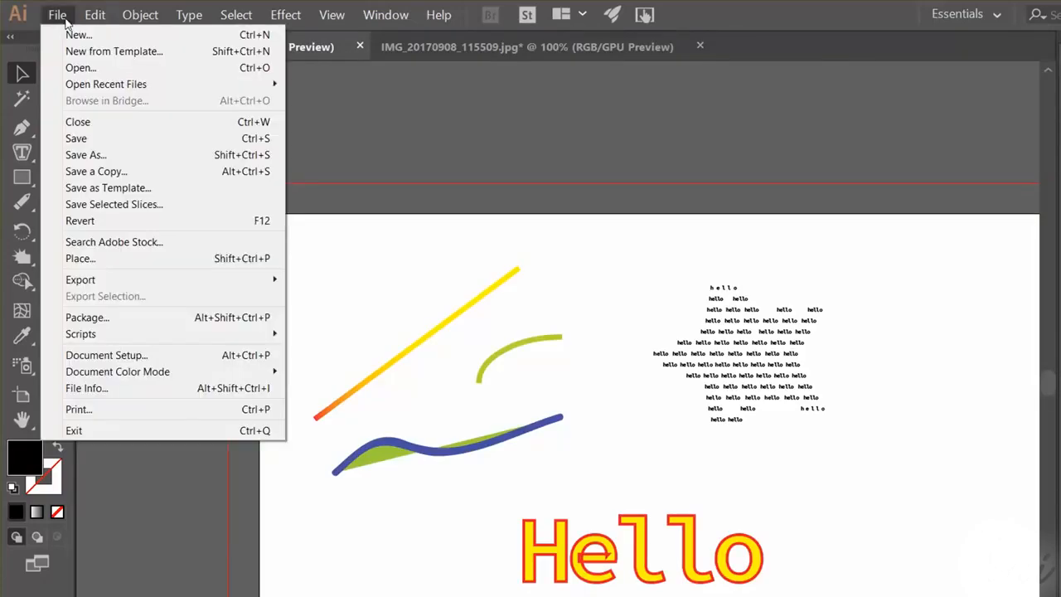
left_click(114, 158)
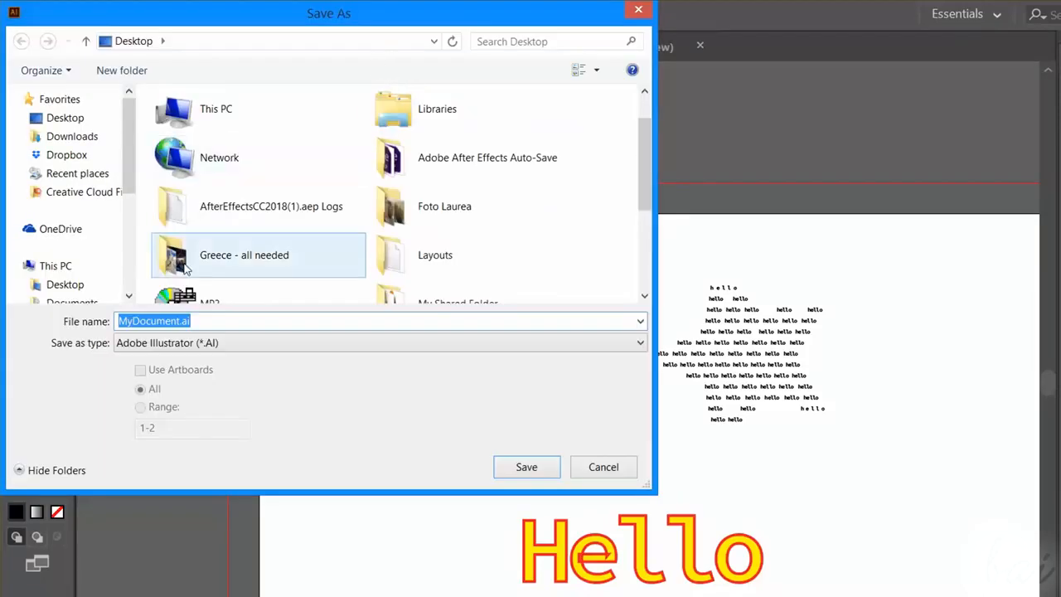
left_click(221, 344)
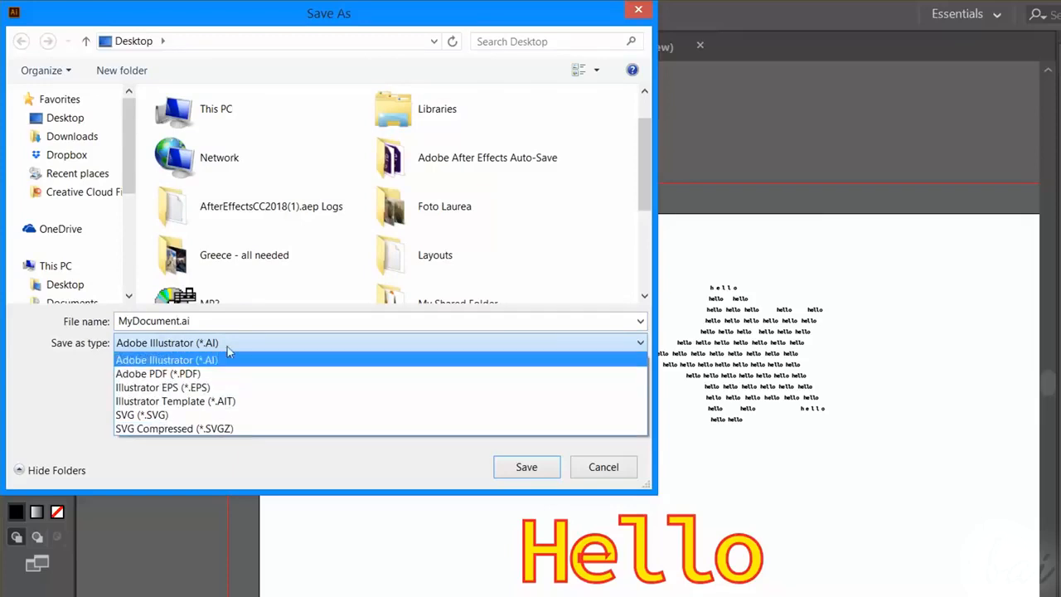
left_click(228, 352)
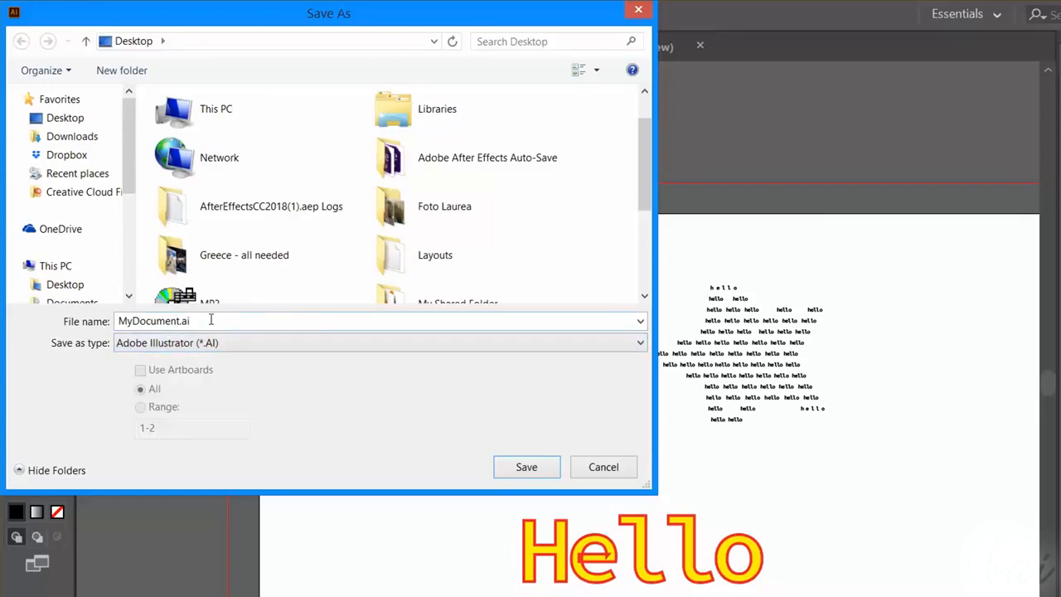
left_click(204, 320)
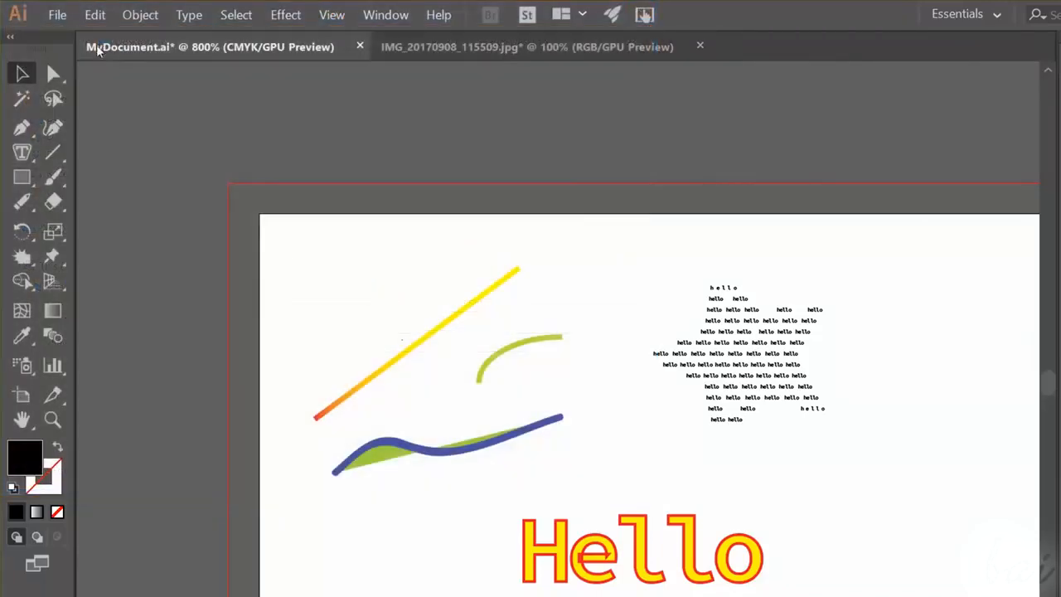
- Examine the Export for Screens destination, scale and format options for both artboards, keeping the format at PNG
left_click(60, 19)
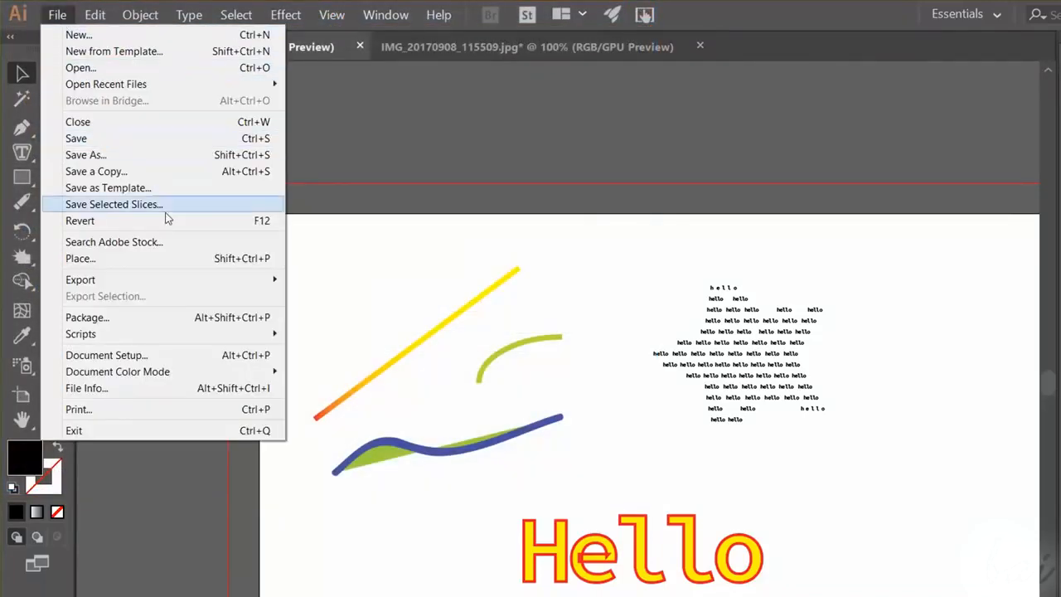
mouse_move(230, 286)
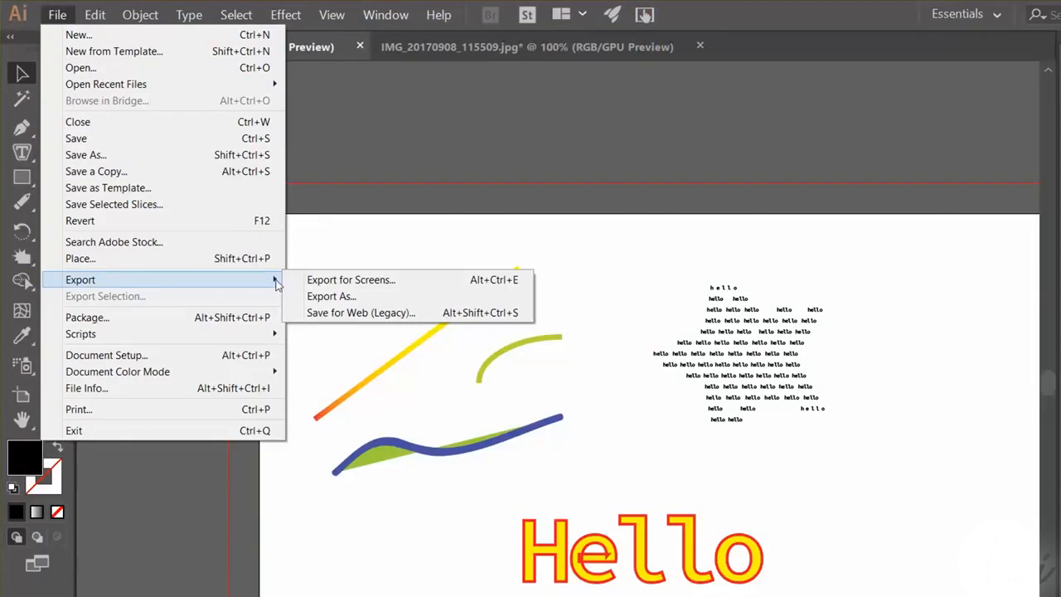
left_click(349, 280)
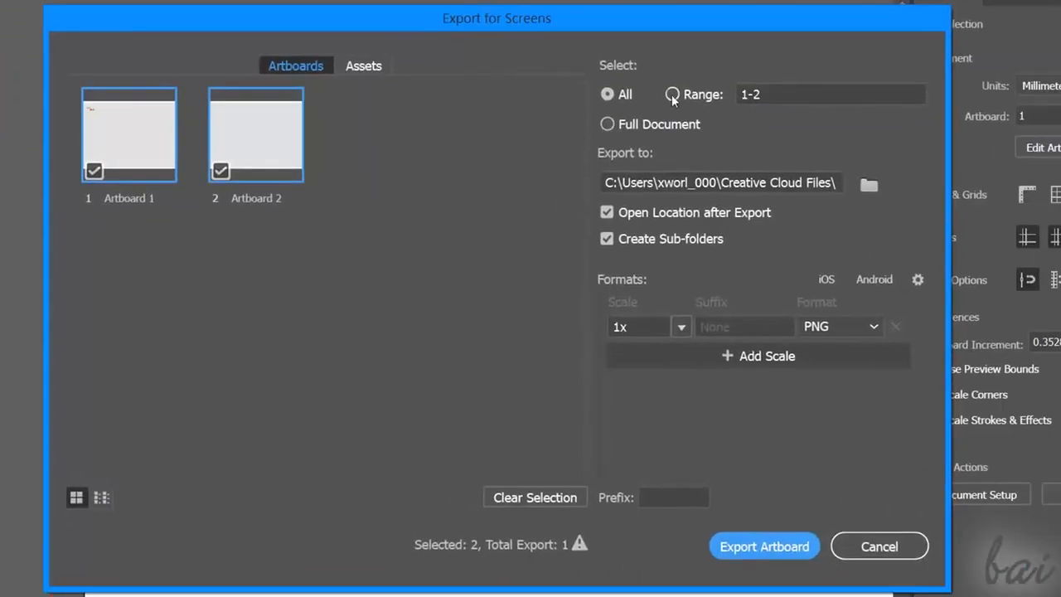
left_click(687, 176)
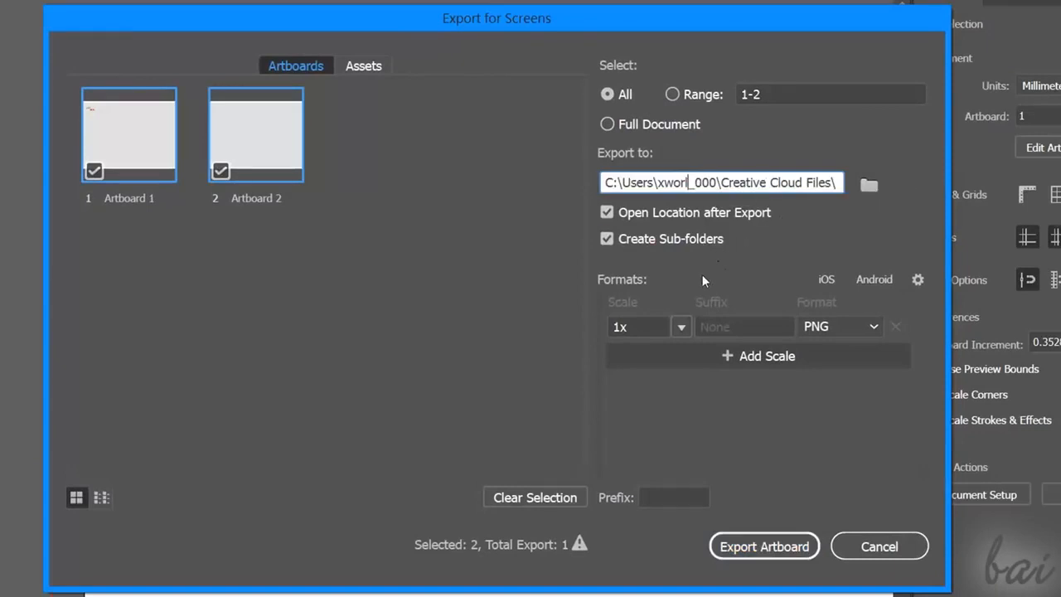
left_click(681, 327)
left_click(774, 324)
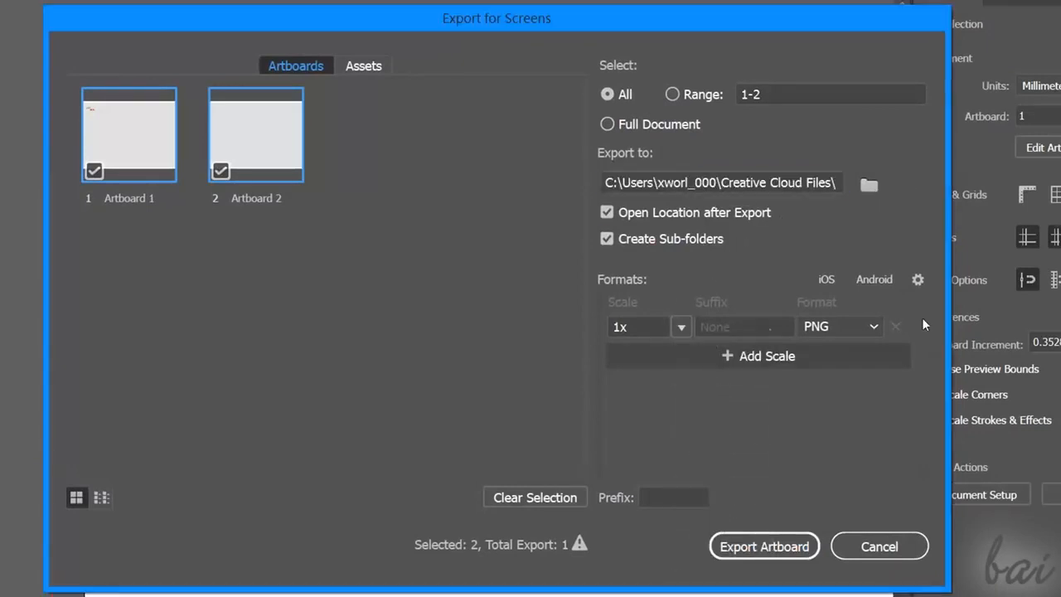
left_click(868, 325)
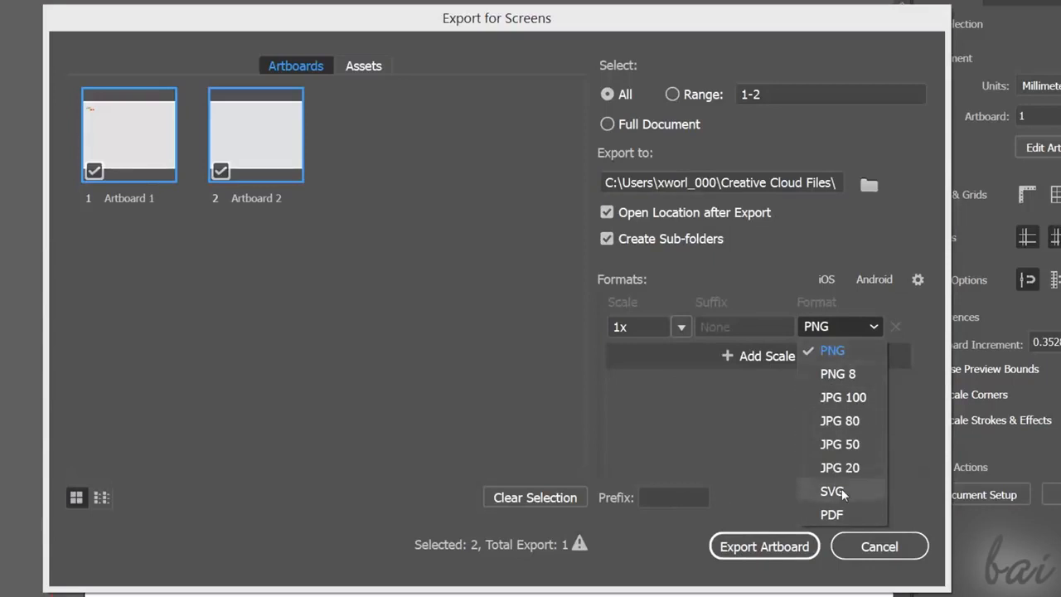
left_click(836, 351)
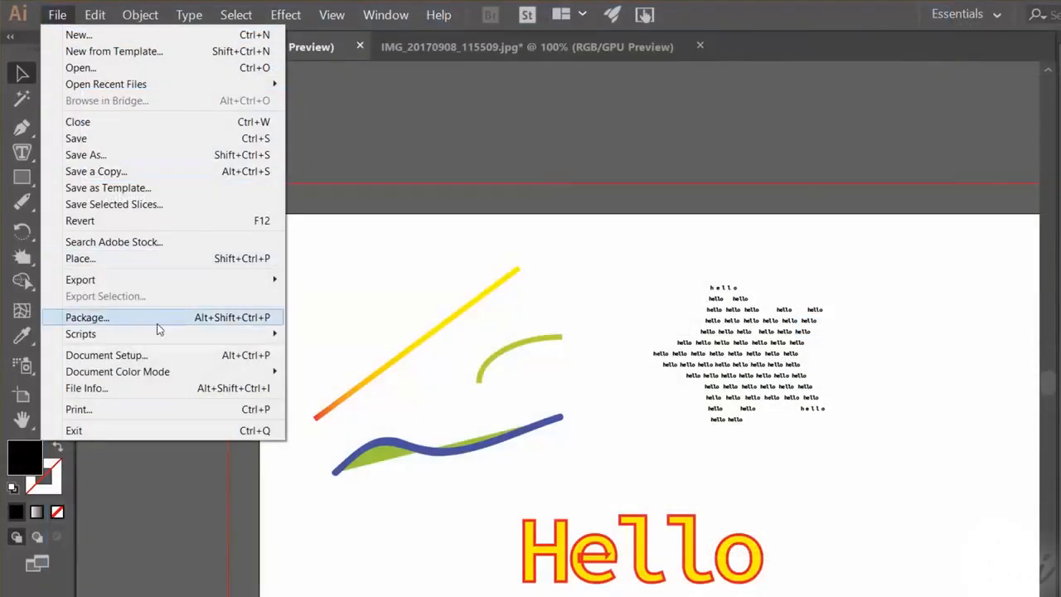
- Examine the file types offered by Export As for MyDocument, keeping AutoCAD Drawing (*.DWG)
mouse_move(248, 280)
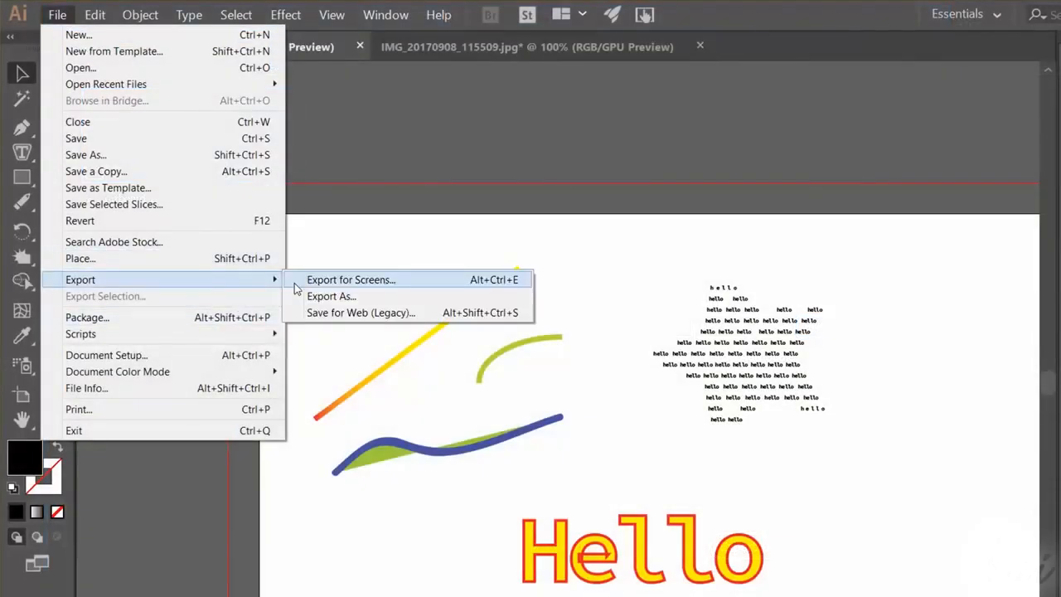
left_click(352, 296)
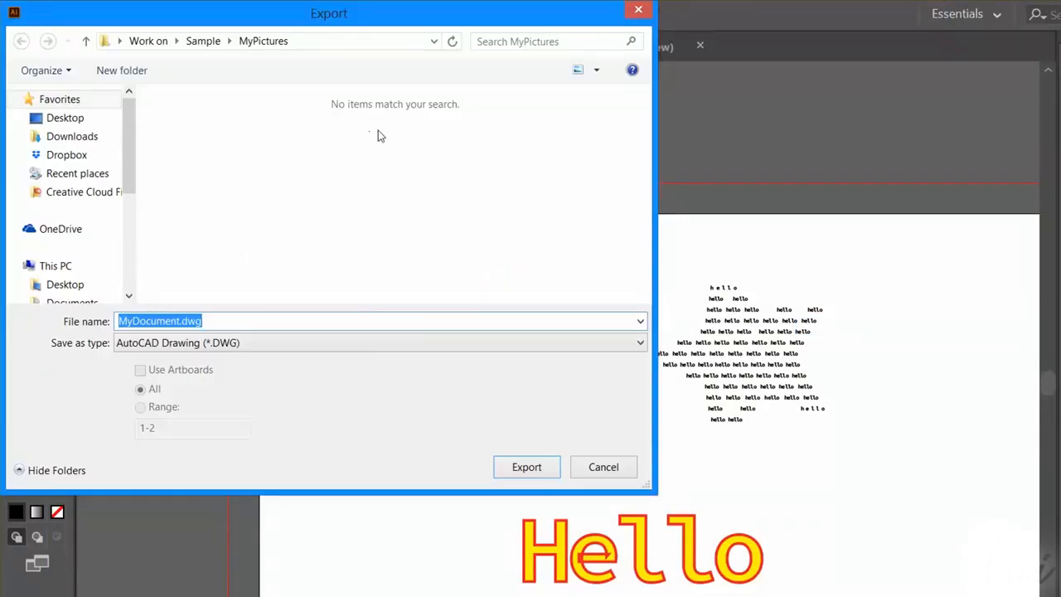
left_click(323, 342)
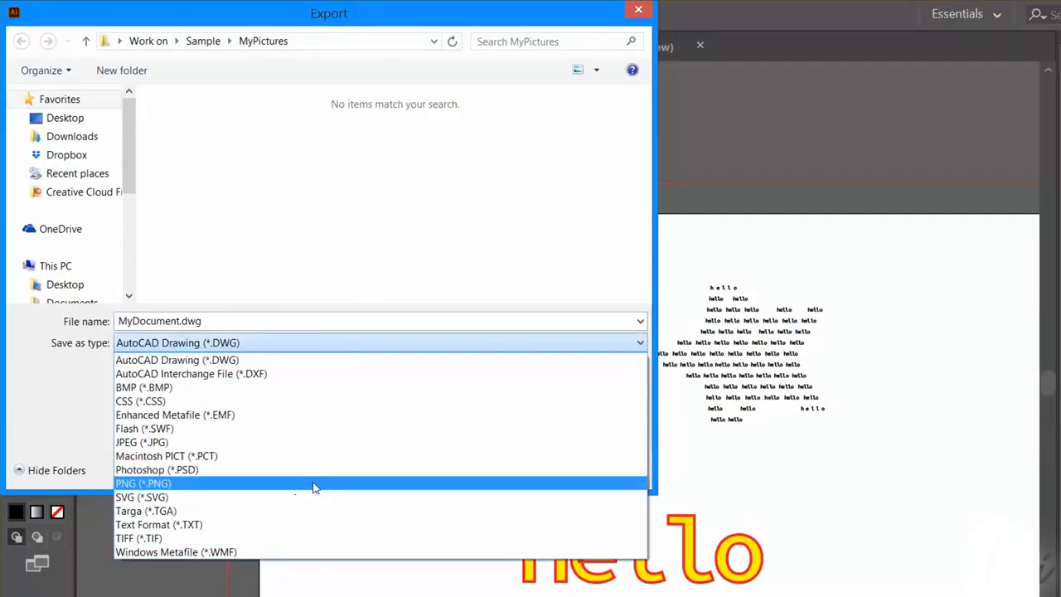
left_click(394, 323)
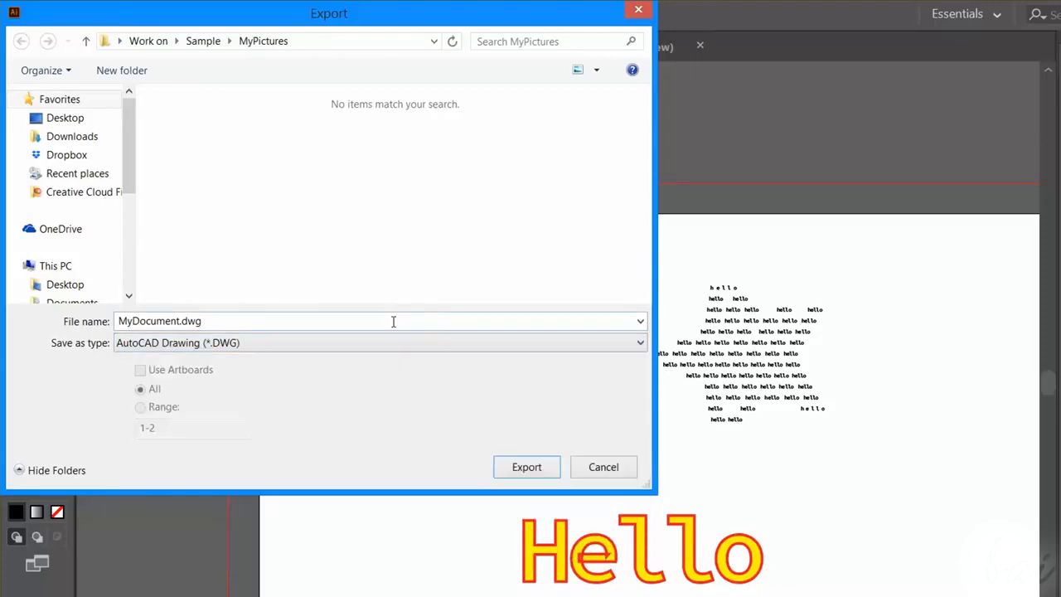